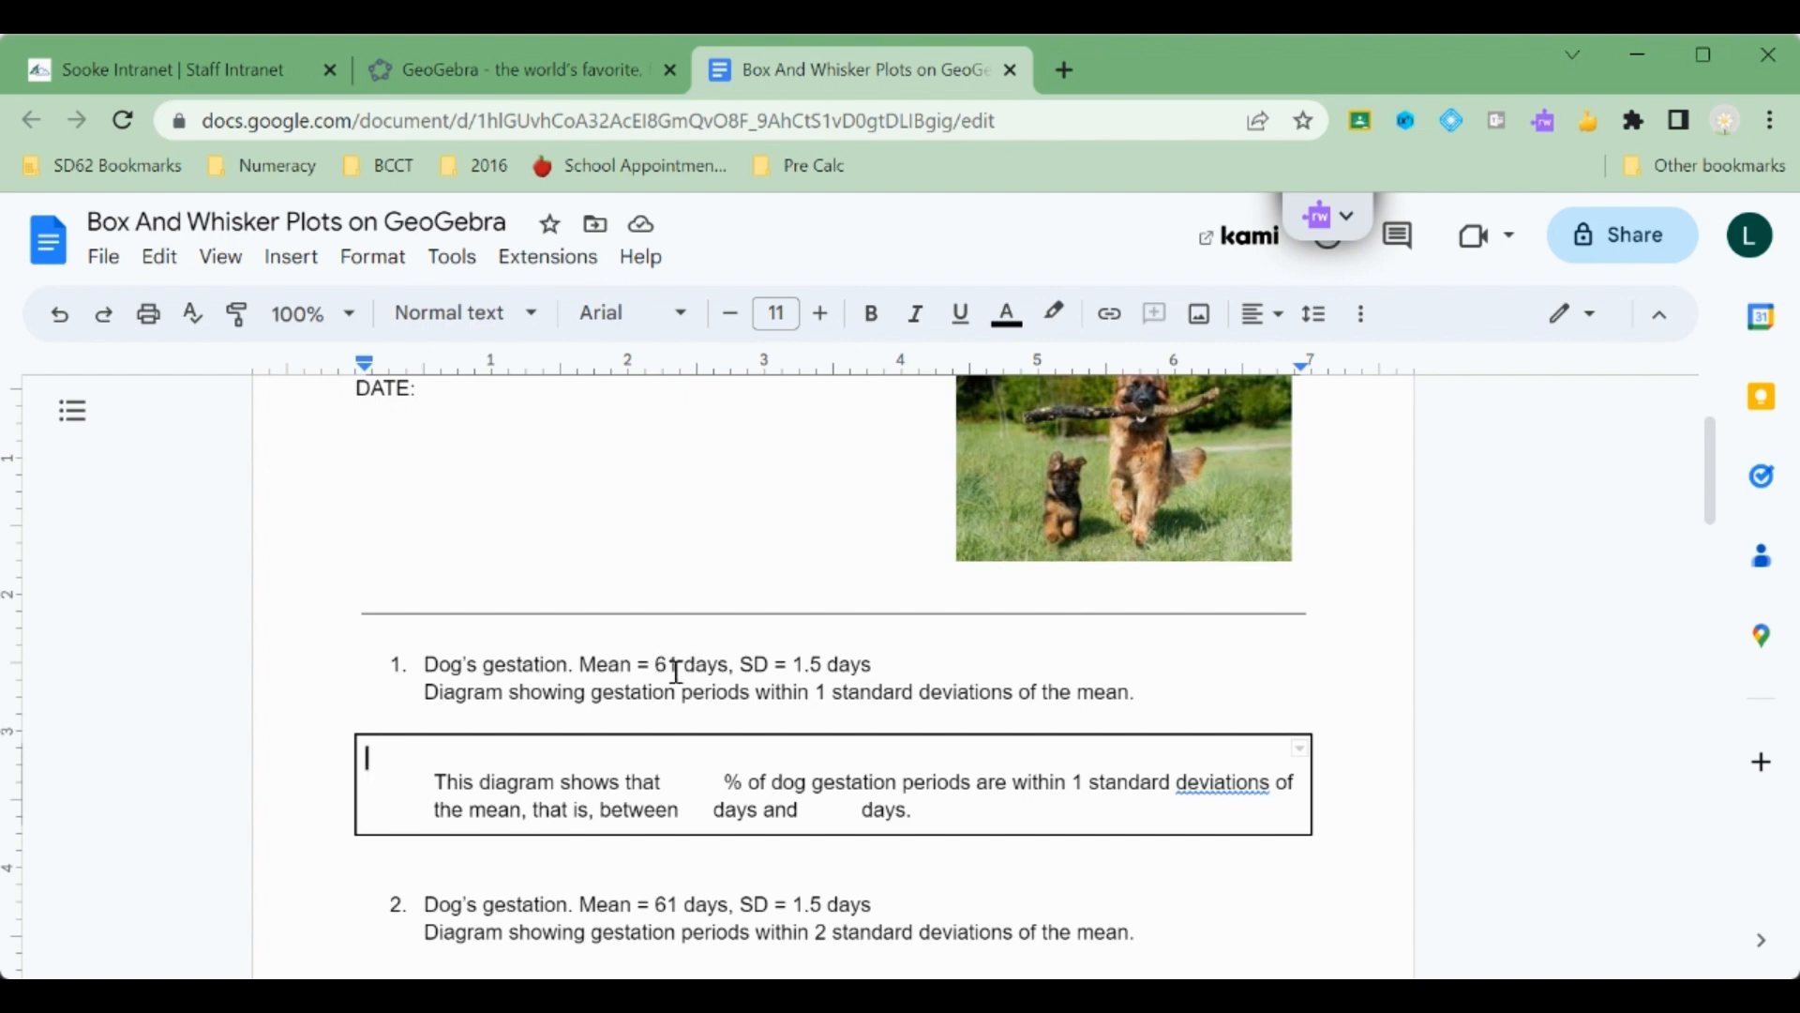
Open the Probability calculator in GeoGebra Classic.
{"action": "scroll", "coordinate": [677, 672], "scroll_direction": "up", "scroll_amount": 2}
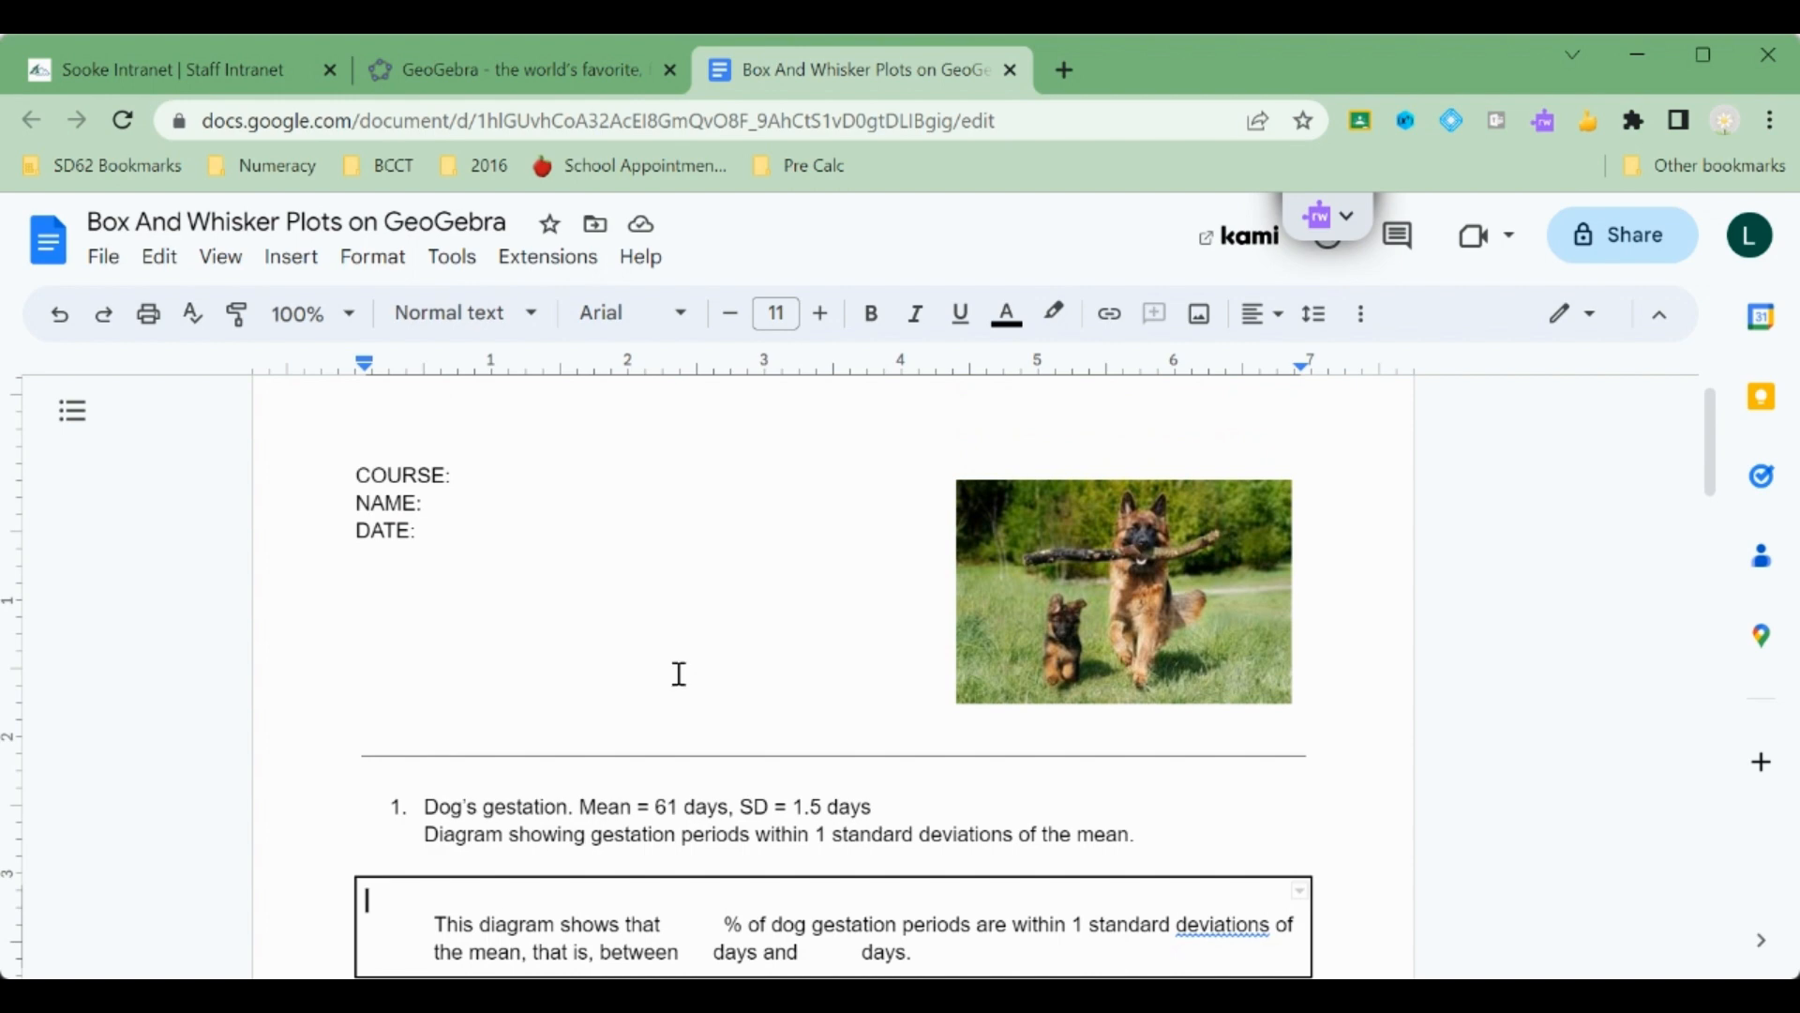
{"action": "left_click", "coordinate": [480, 75]}
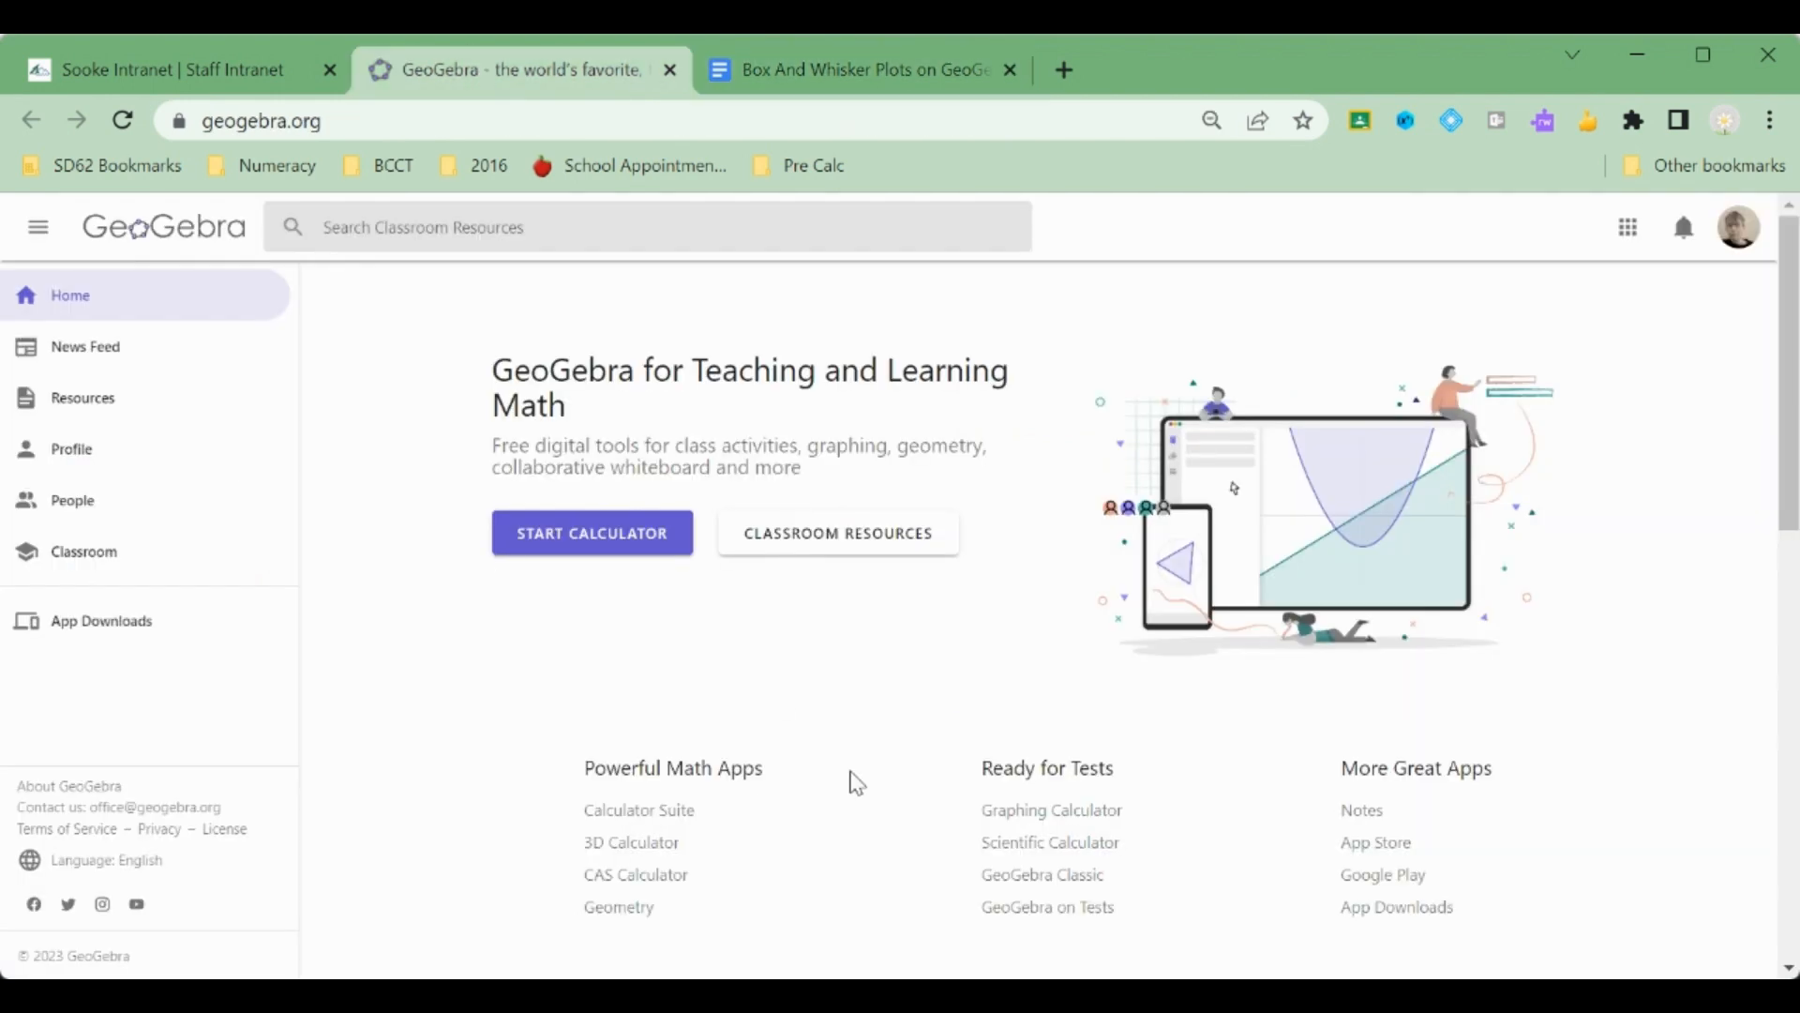
{"action": "left_click", "coordinate": [1024, 874]}
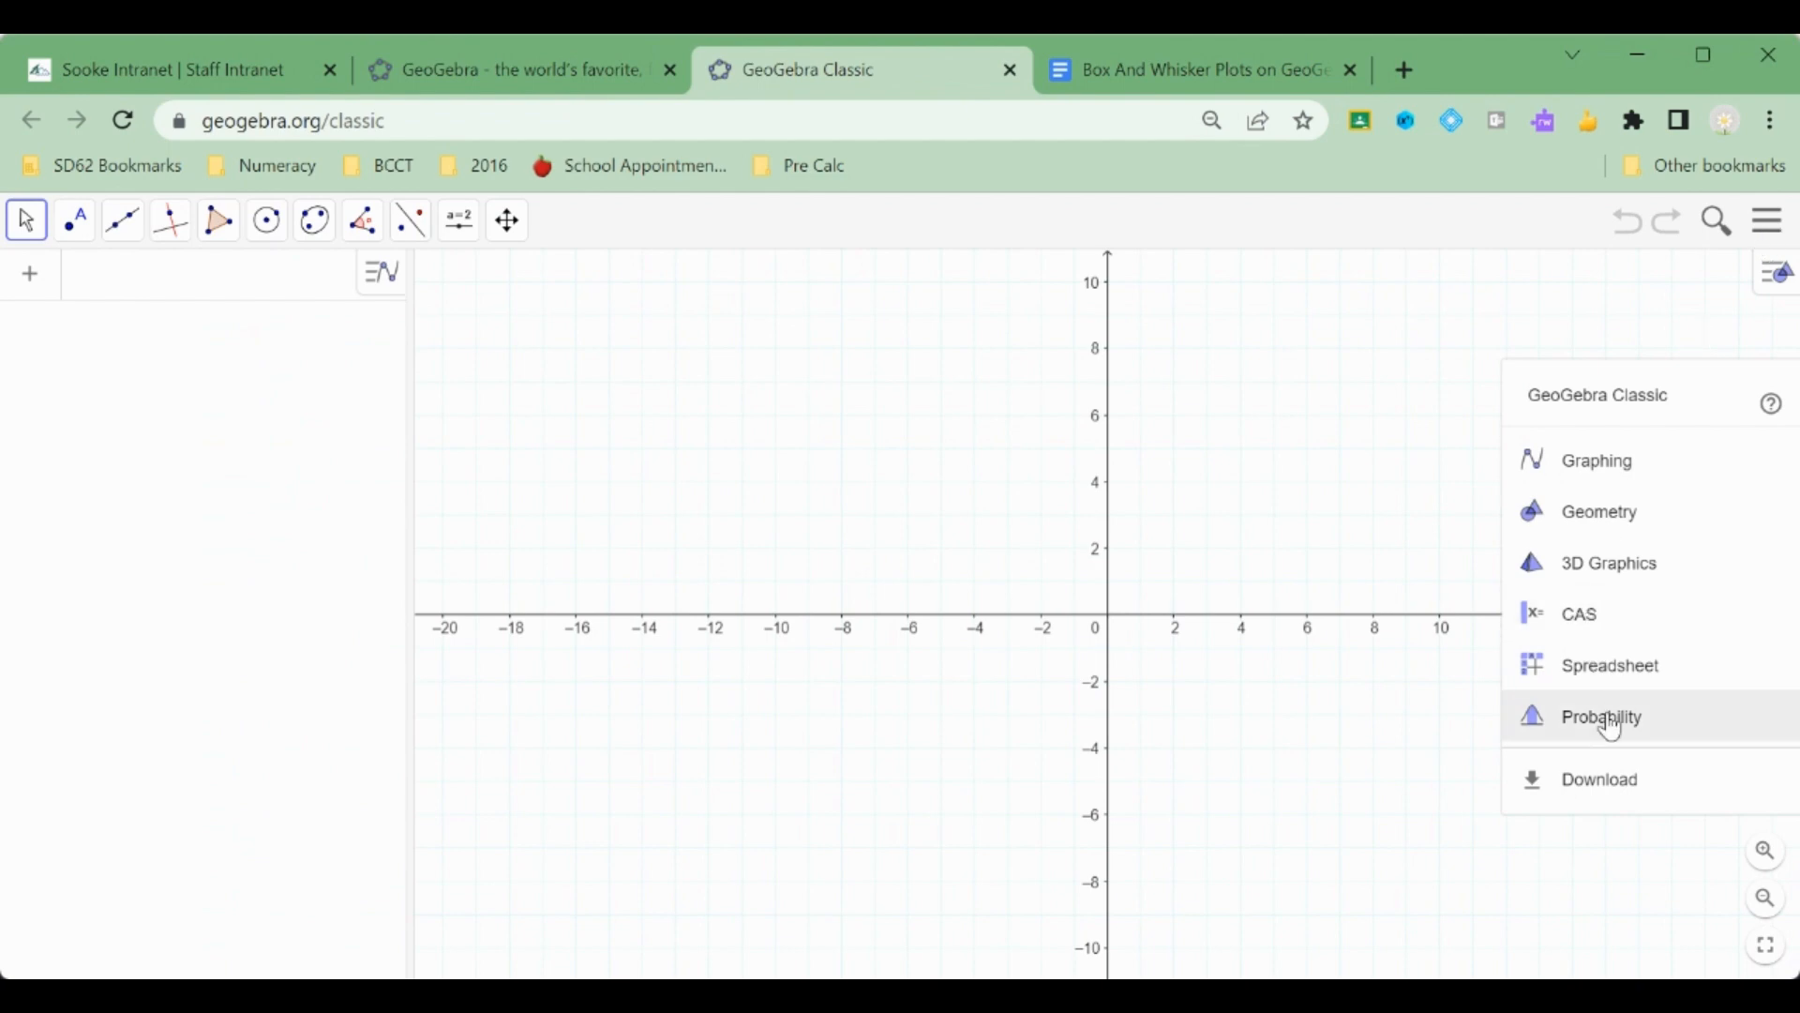
{"action": "left_click", "coordinate": [1611, 726]}
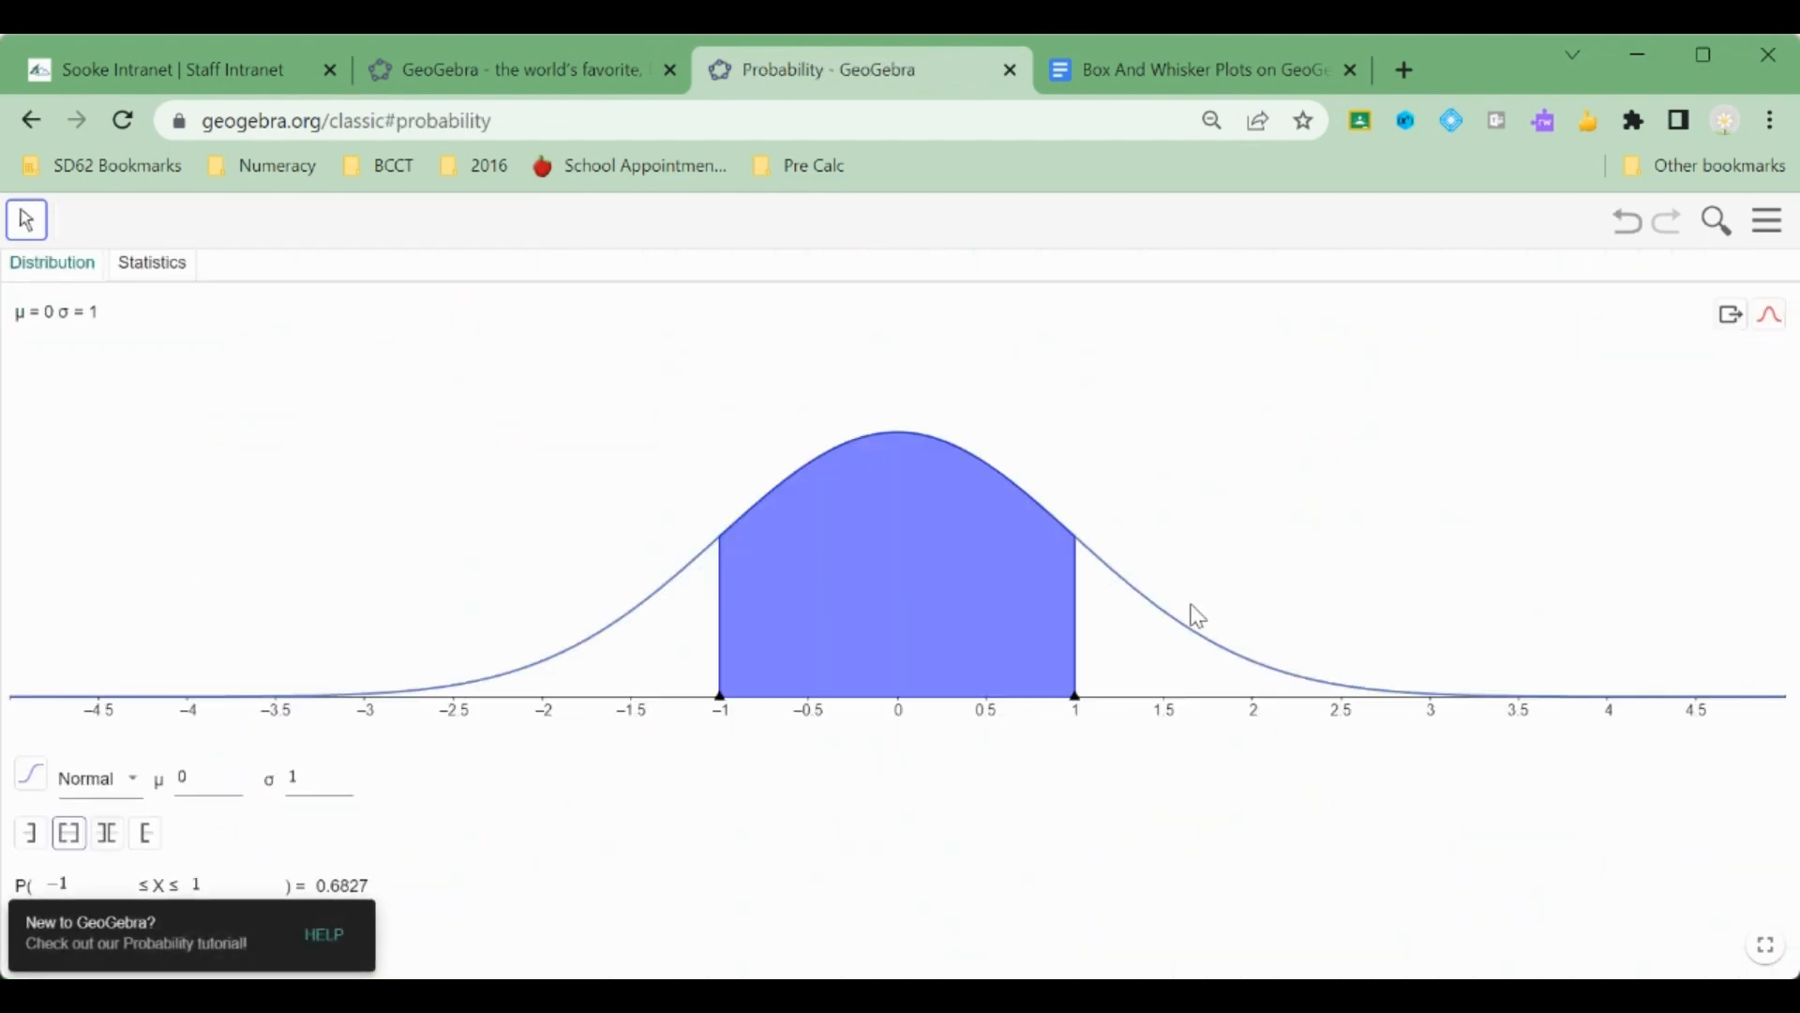
Set the normal distribution's mean to 61 and standard deviation to 1.5.
{"action": "left_click", "coordinate": [208, 784]}
{"action": "key", "text": "BackSpace"}
{"action": "type", "text": "61"}
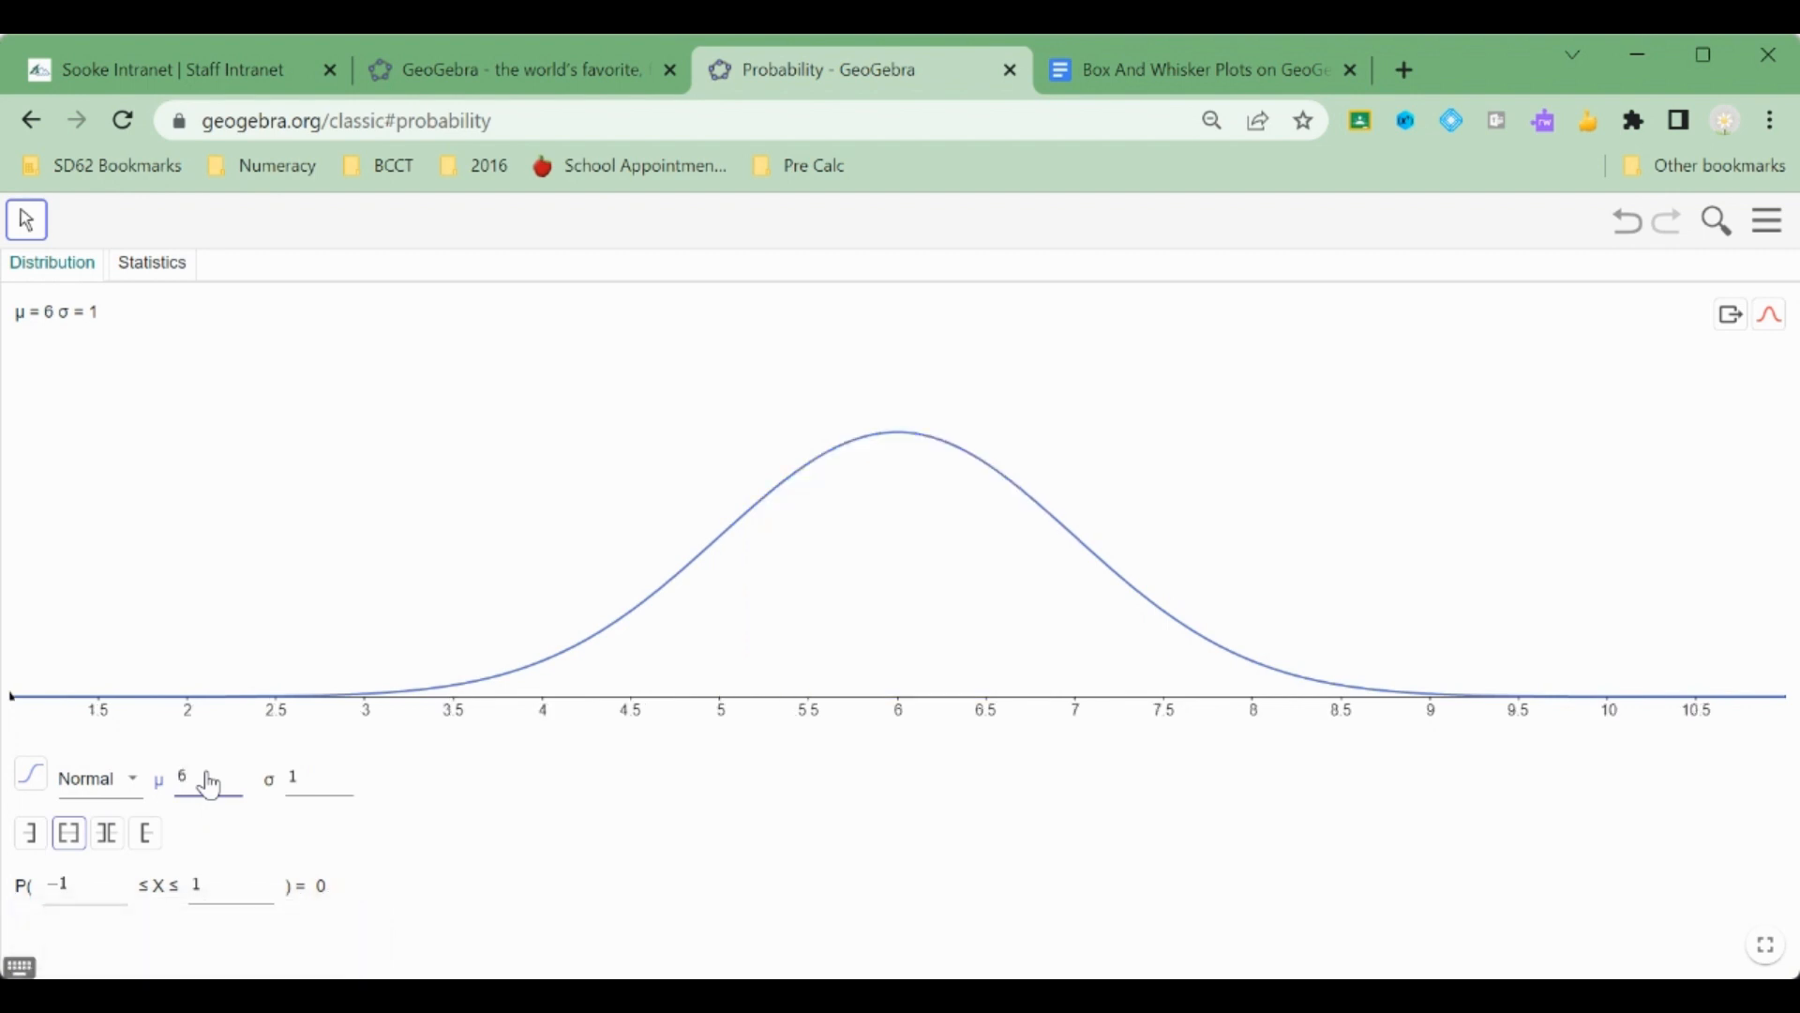
{"action": "left_click", "coordinate": [319, 795]}
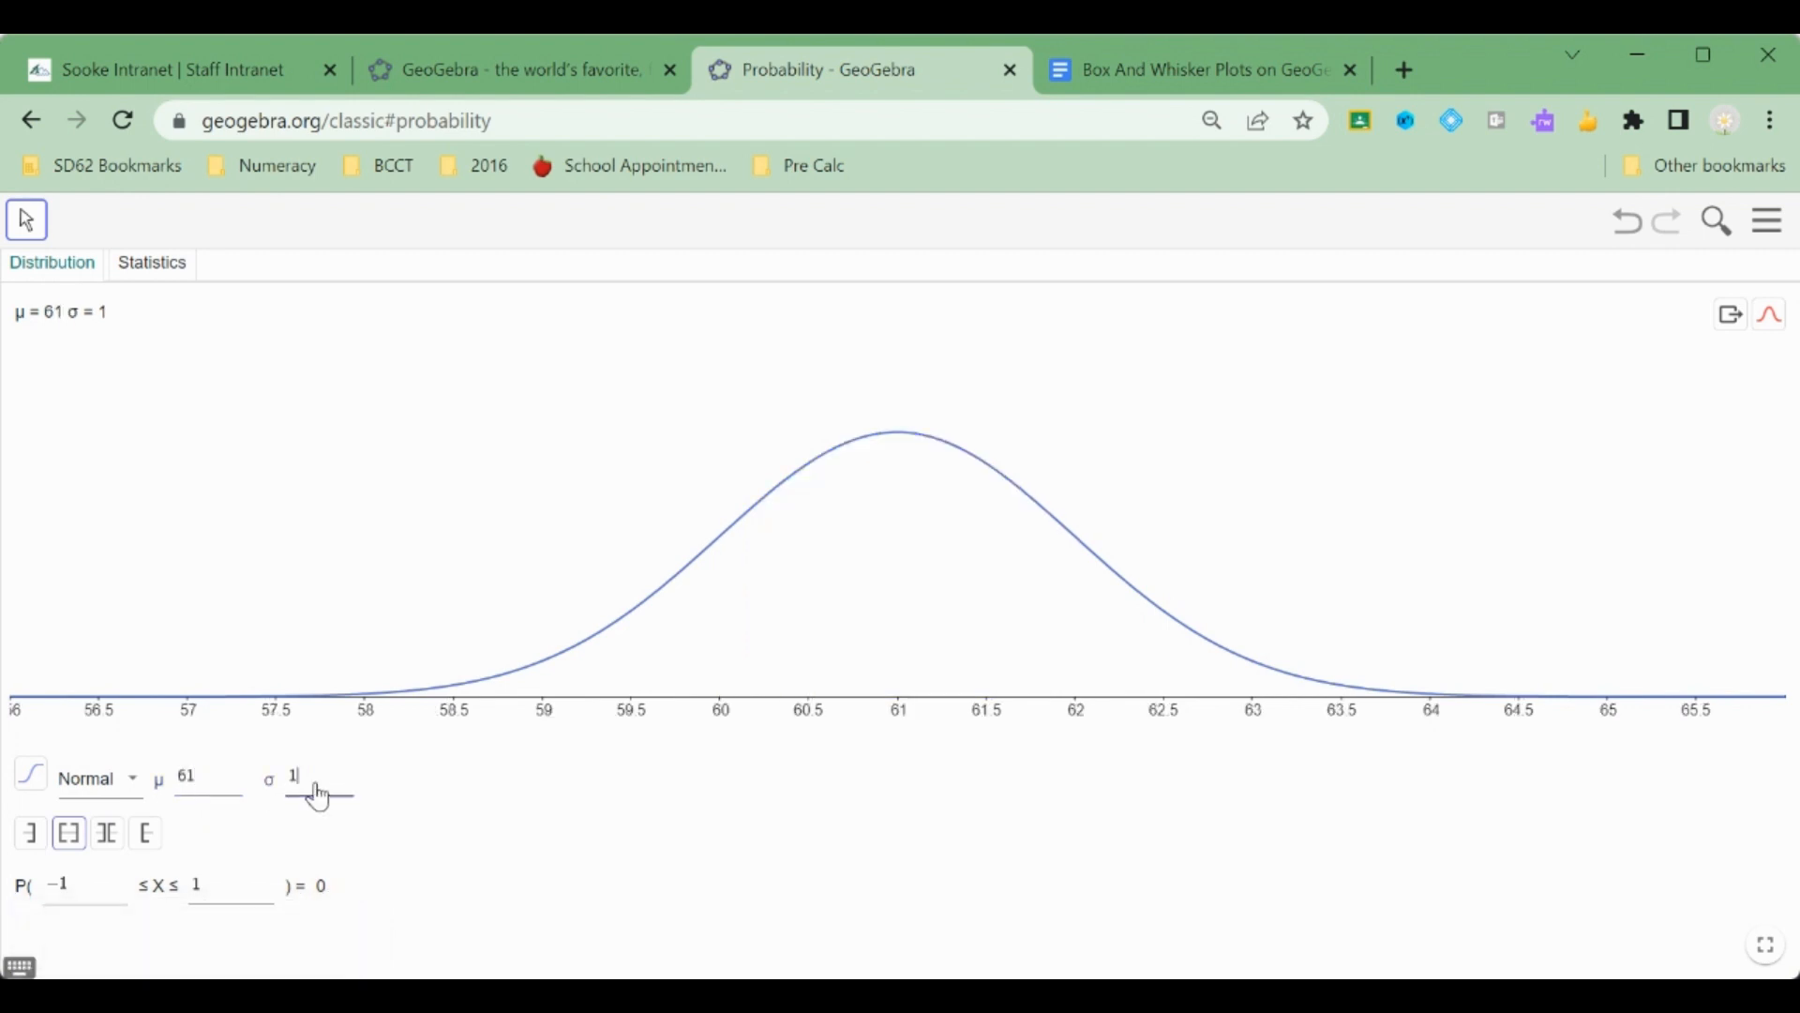
{"action": "type", "text": "1"}
{"action": "key", "text": "BackSpace"}
{"action": "type", "text": ".5"}
{"action": "left_click", "coordinate": [480, 781]}
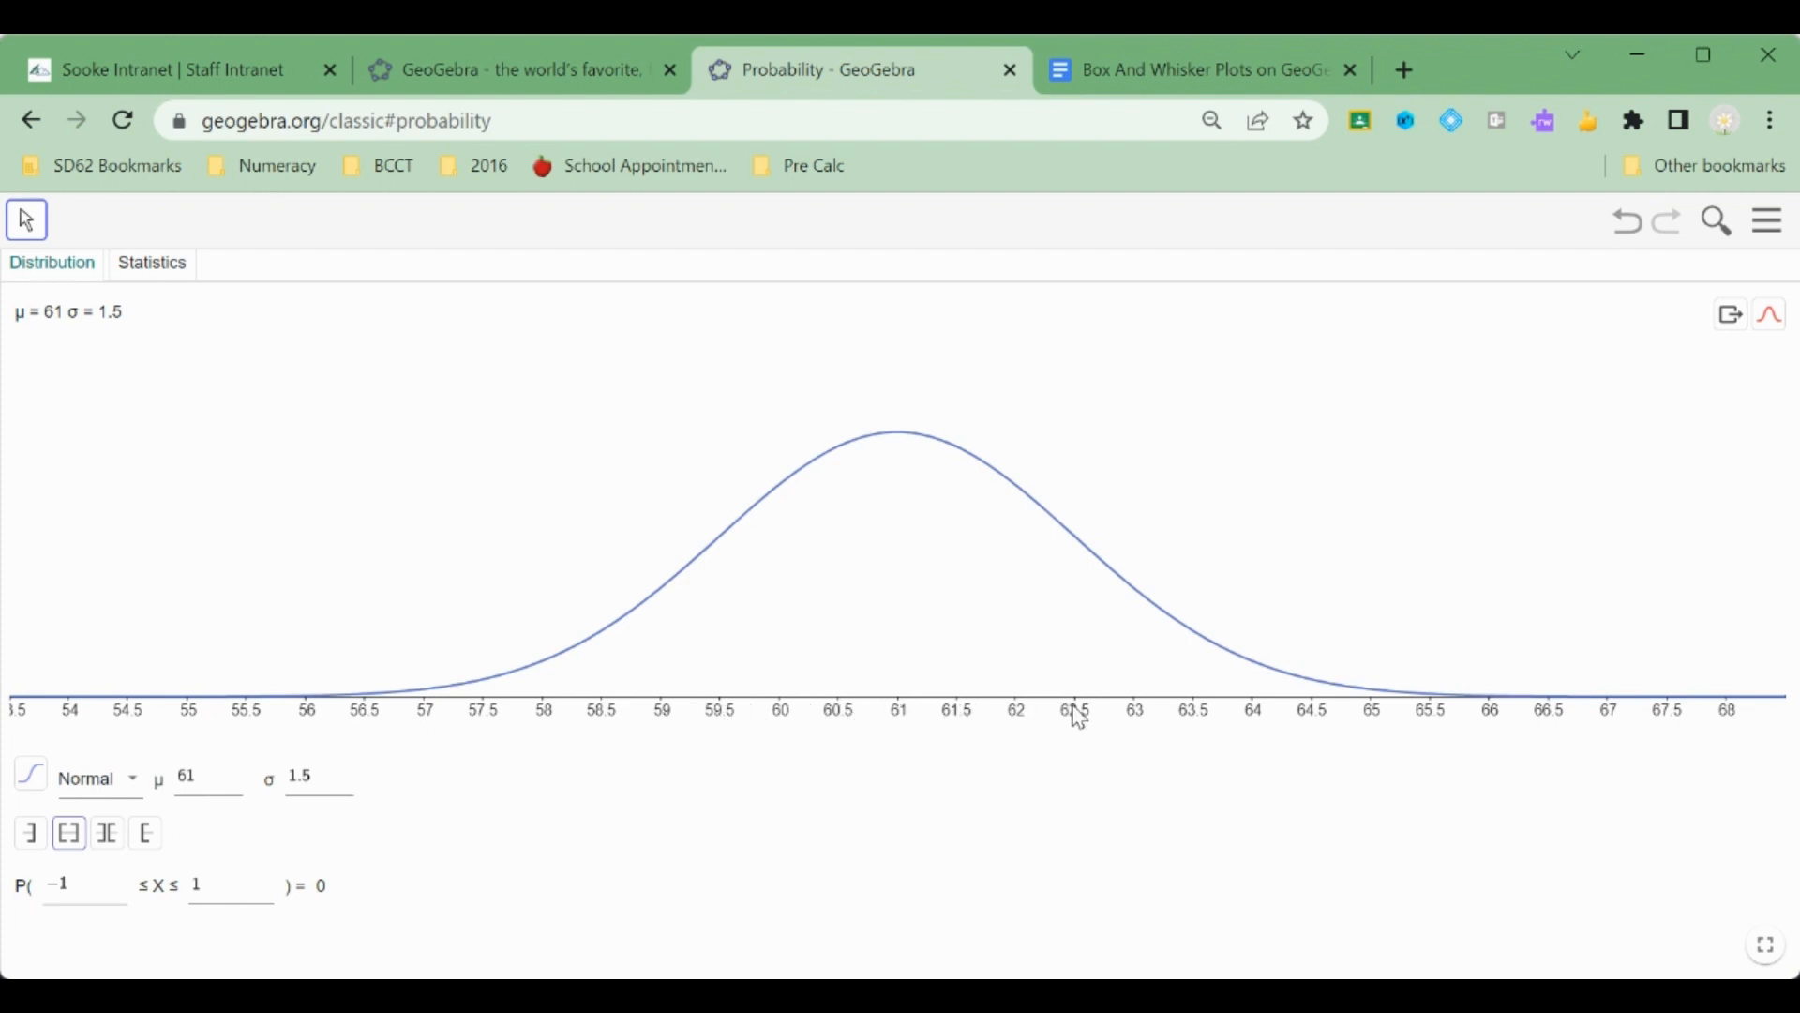
Set the probability interval to 59.5 ≤ X ≤ 62.5.
{"action": "left_click", "coordinate": [71, 891]}
{"action": "key", "text": "BackSpace"}
{"action": "key", "text": "BackSpace"}
{"action": "type", "text": "59.5"}
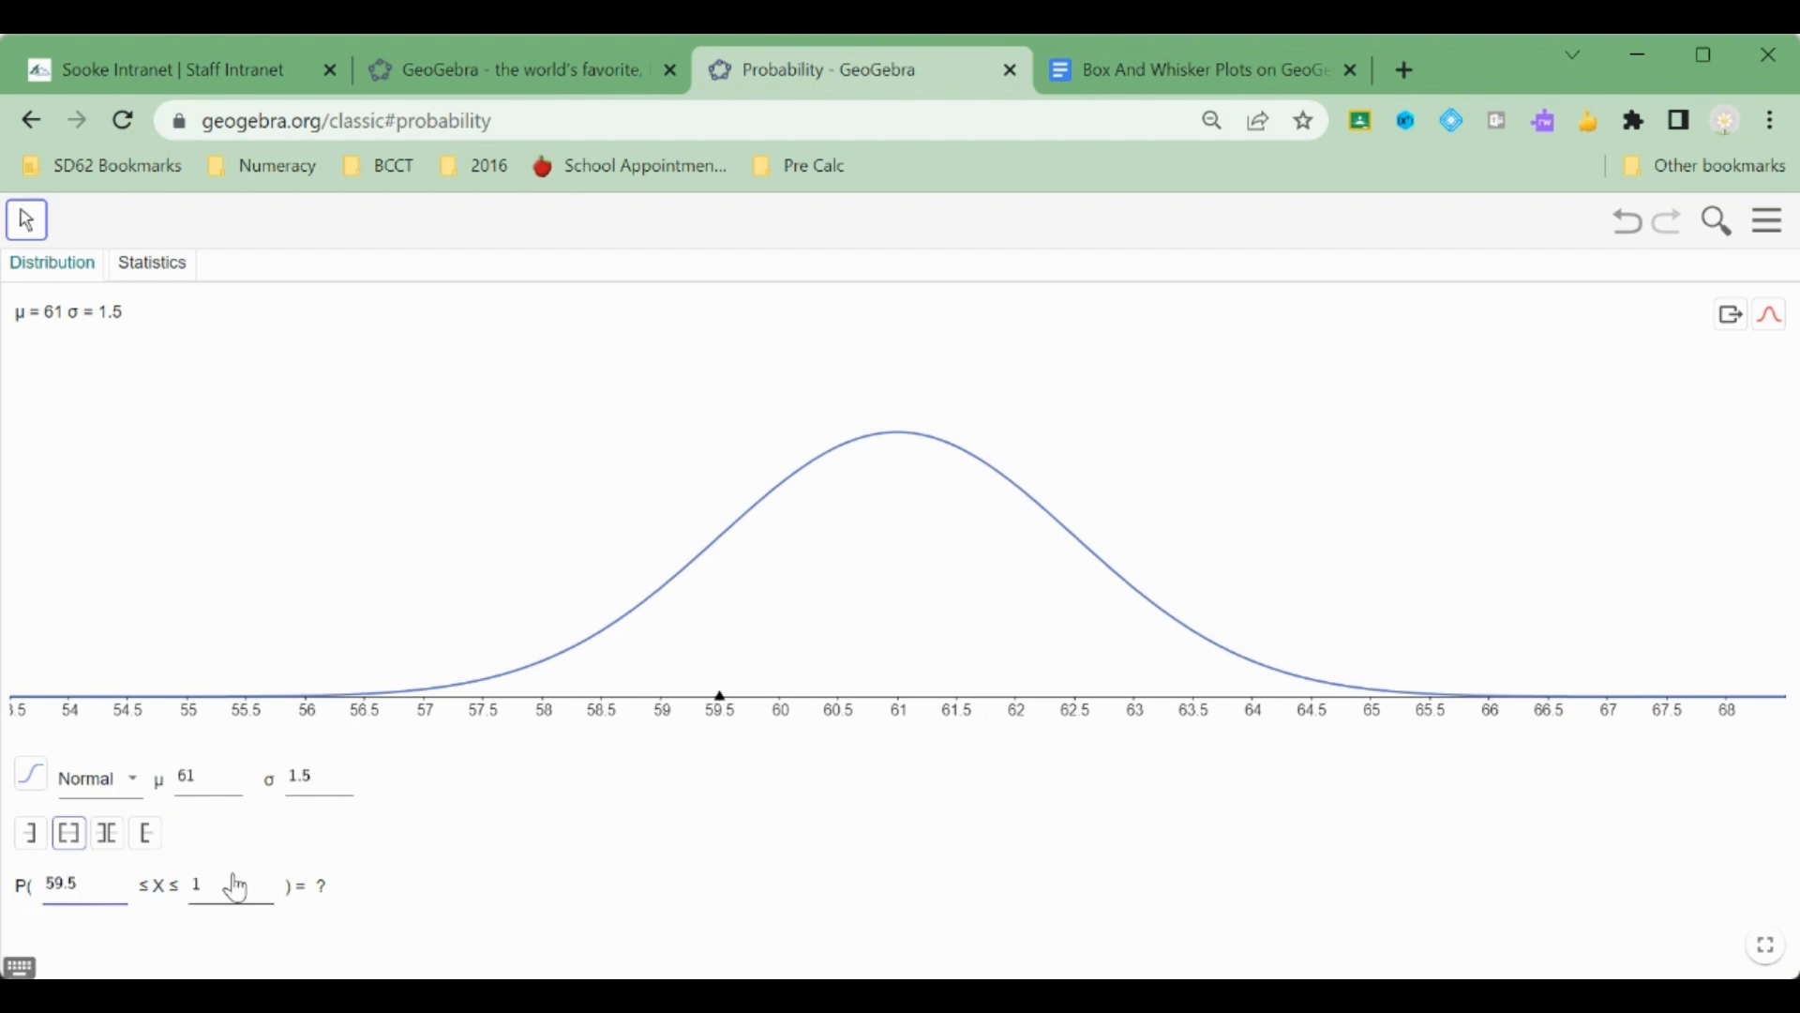
{"action": "left_click", "coordinate": [232, 908]}
{"action": "type", "text": "62"}
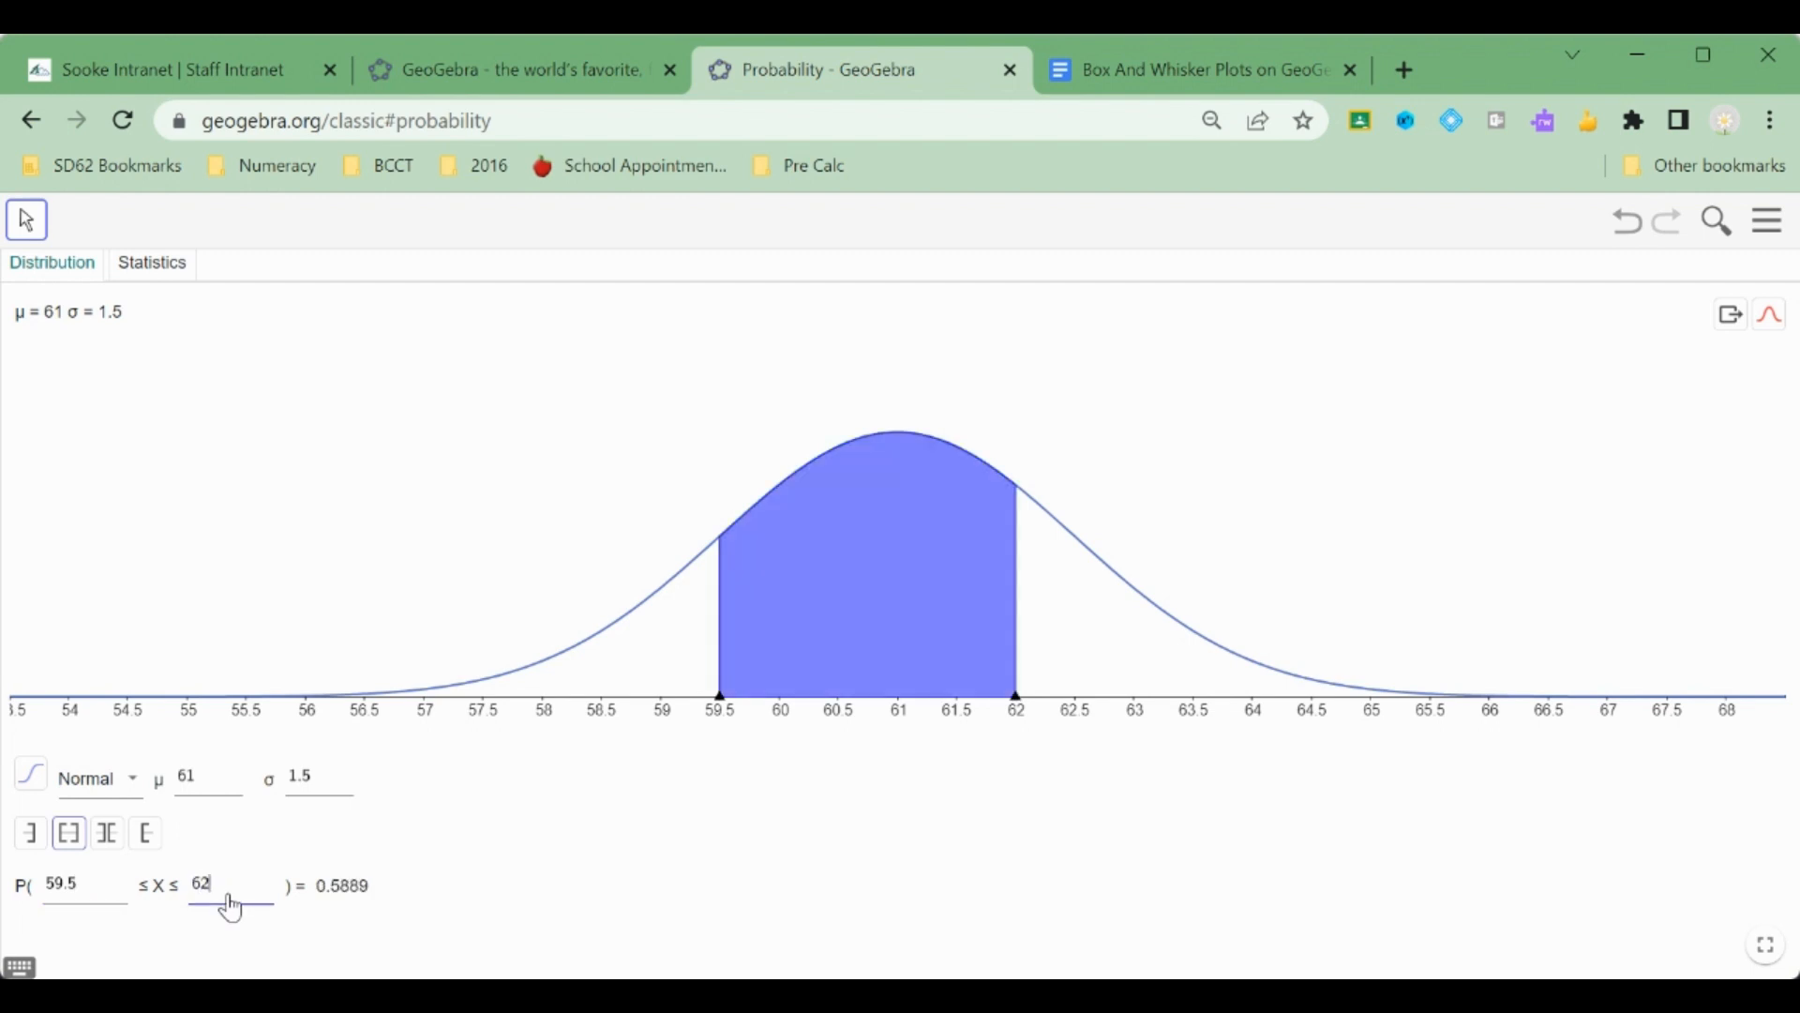
{"action": "type", "text": ".5"}
{"action": "left_click", "coordinate": [462, 904]}
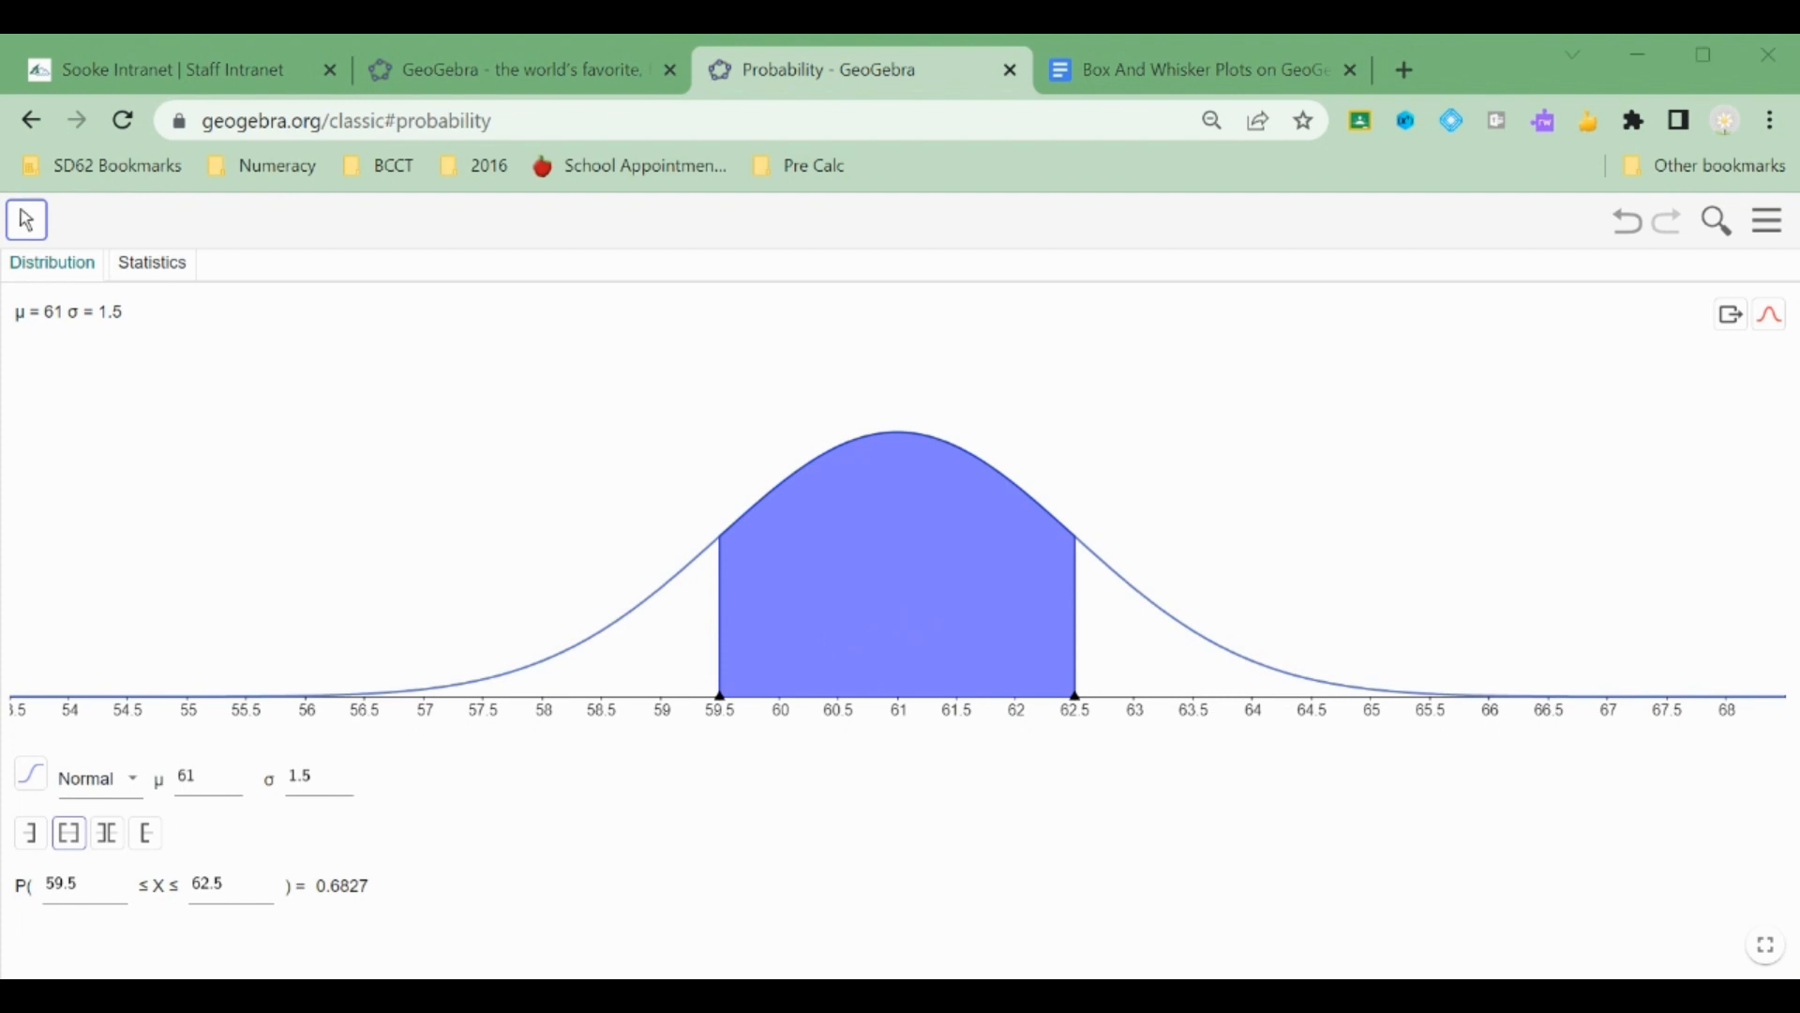
Paste the copied graph screenshot into the first answer box of the worksheet.
{"action": "left_click", "coordinate": [1178, 73]}
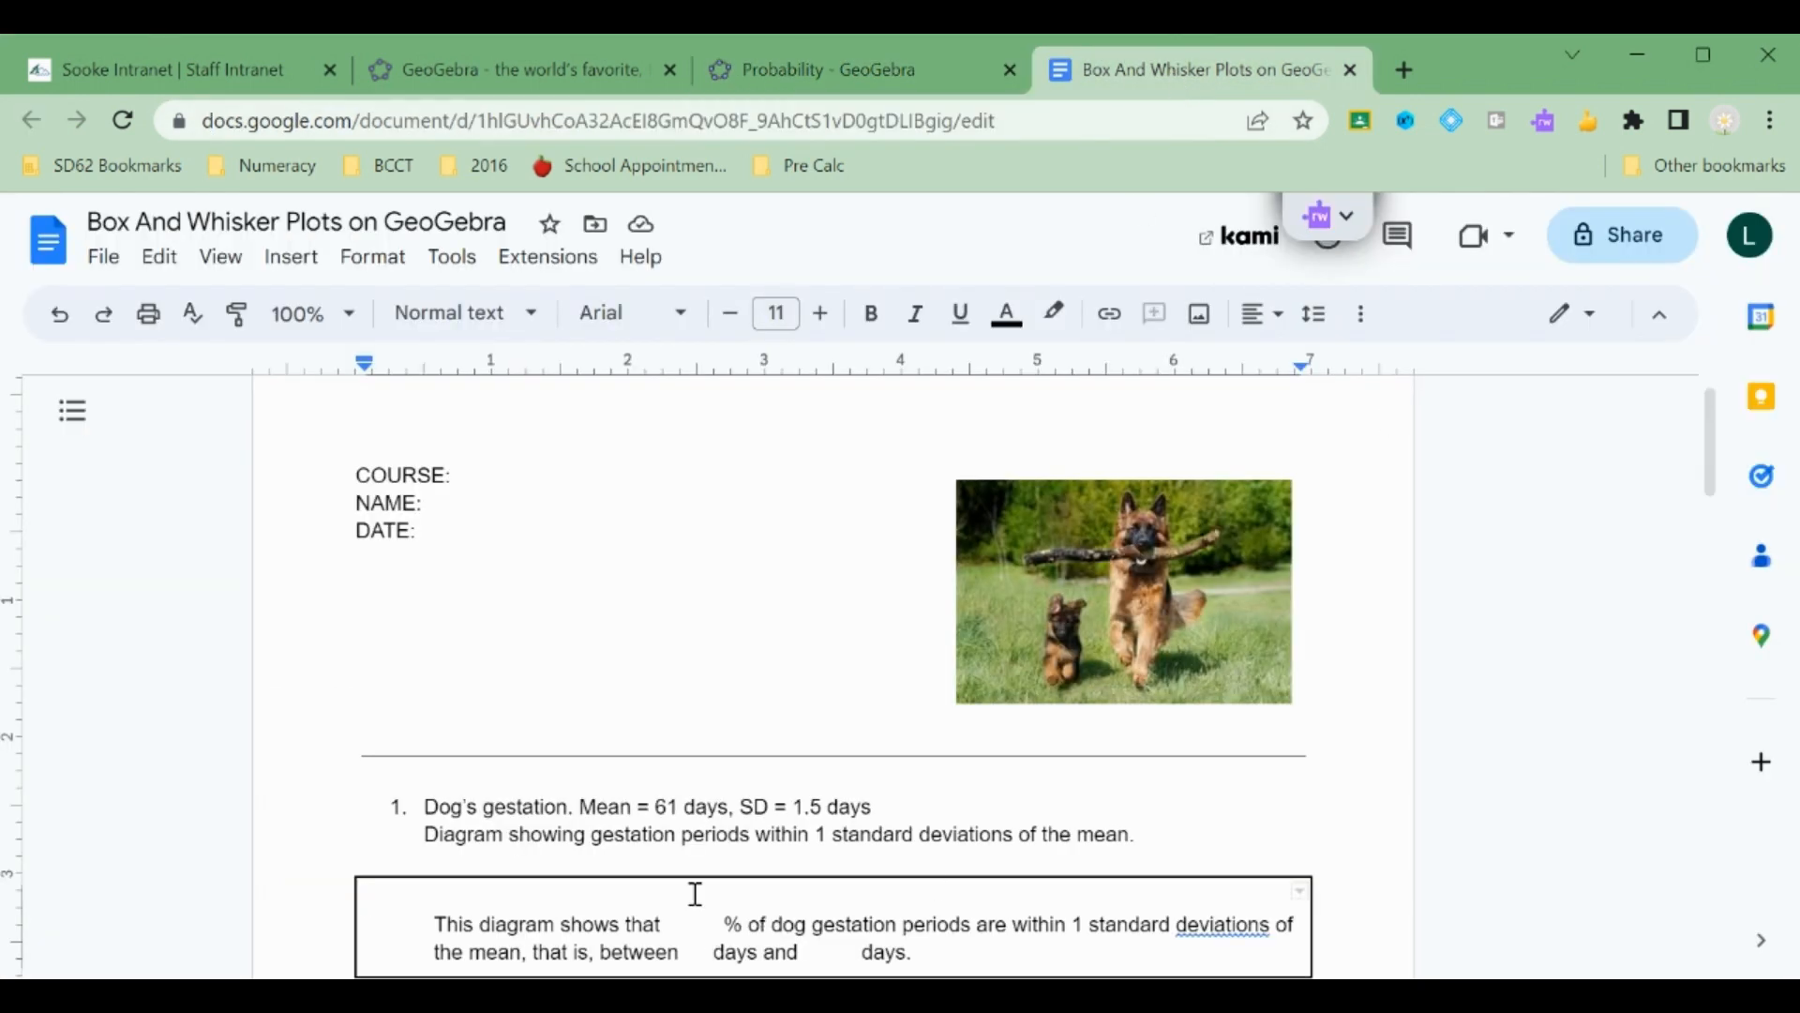
{"action": "key", "text": "ctrl+v"}
{"action": "scroll", "coordinate": [736, 827], "scroll_direction": "down", "scroll_amount": 1}
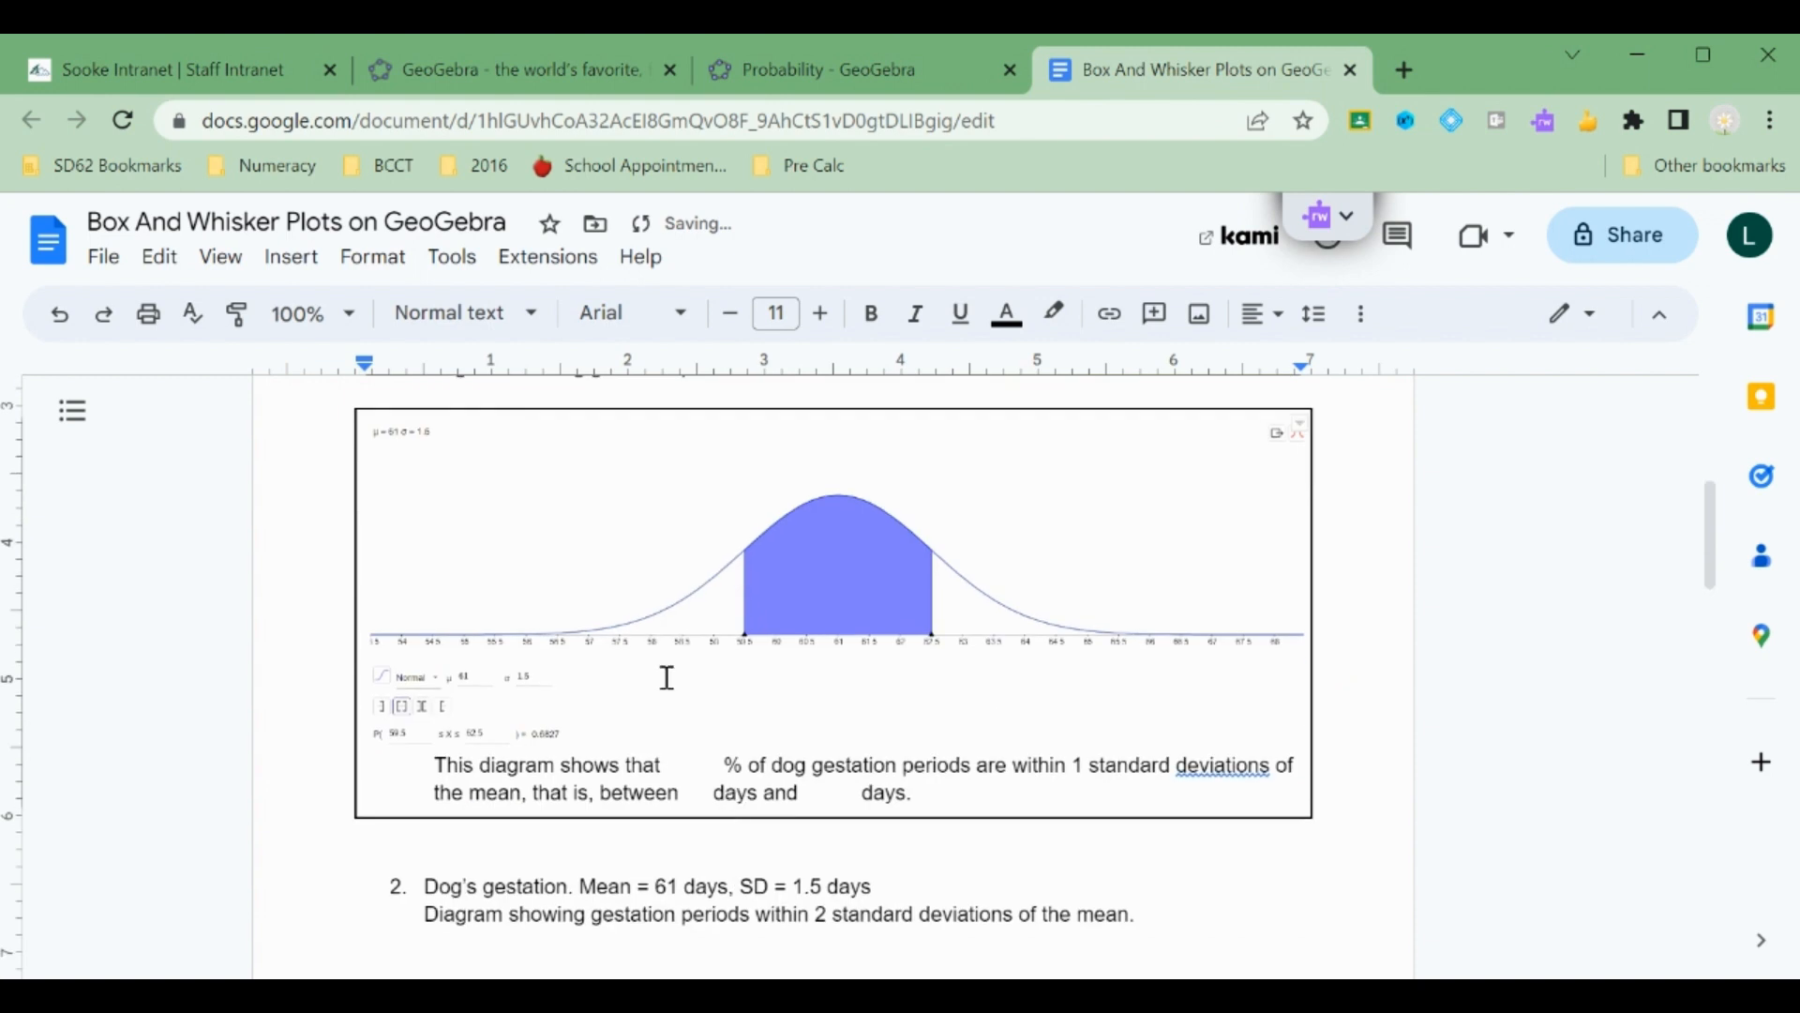
Fill in the first answer box with 68 percent, 59.5 days and 62.5 days.
{"action": "left_click", "coordinate": [696, 765]}
{"action": "type", "text": "68"}
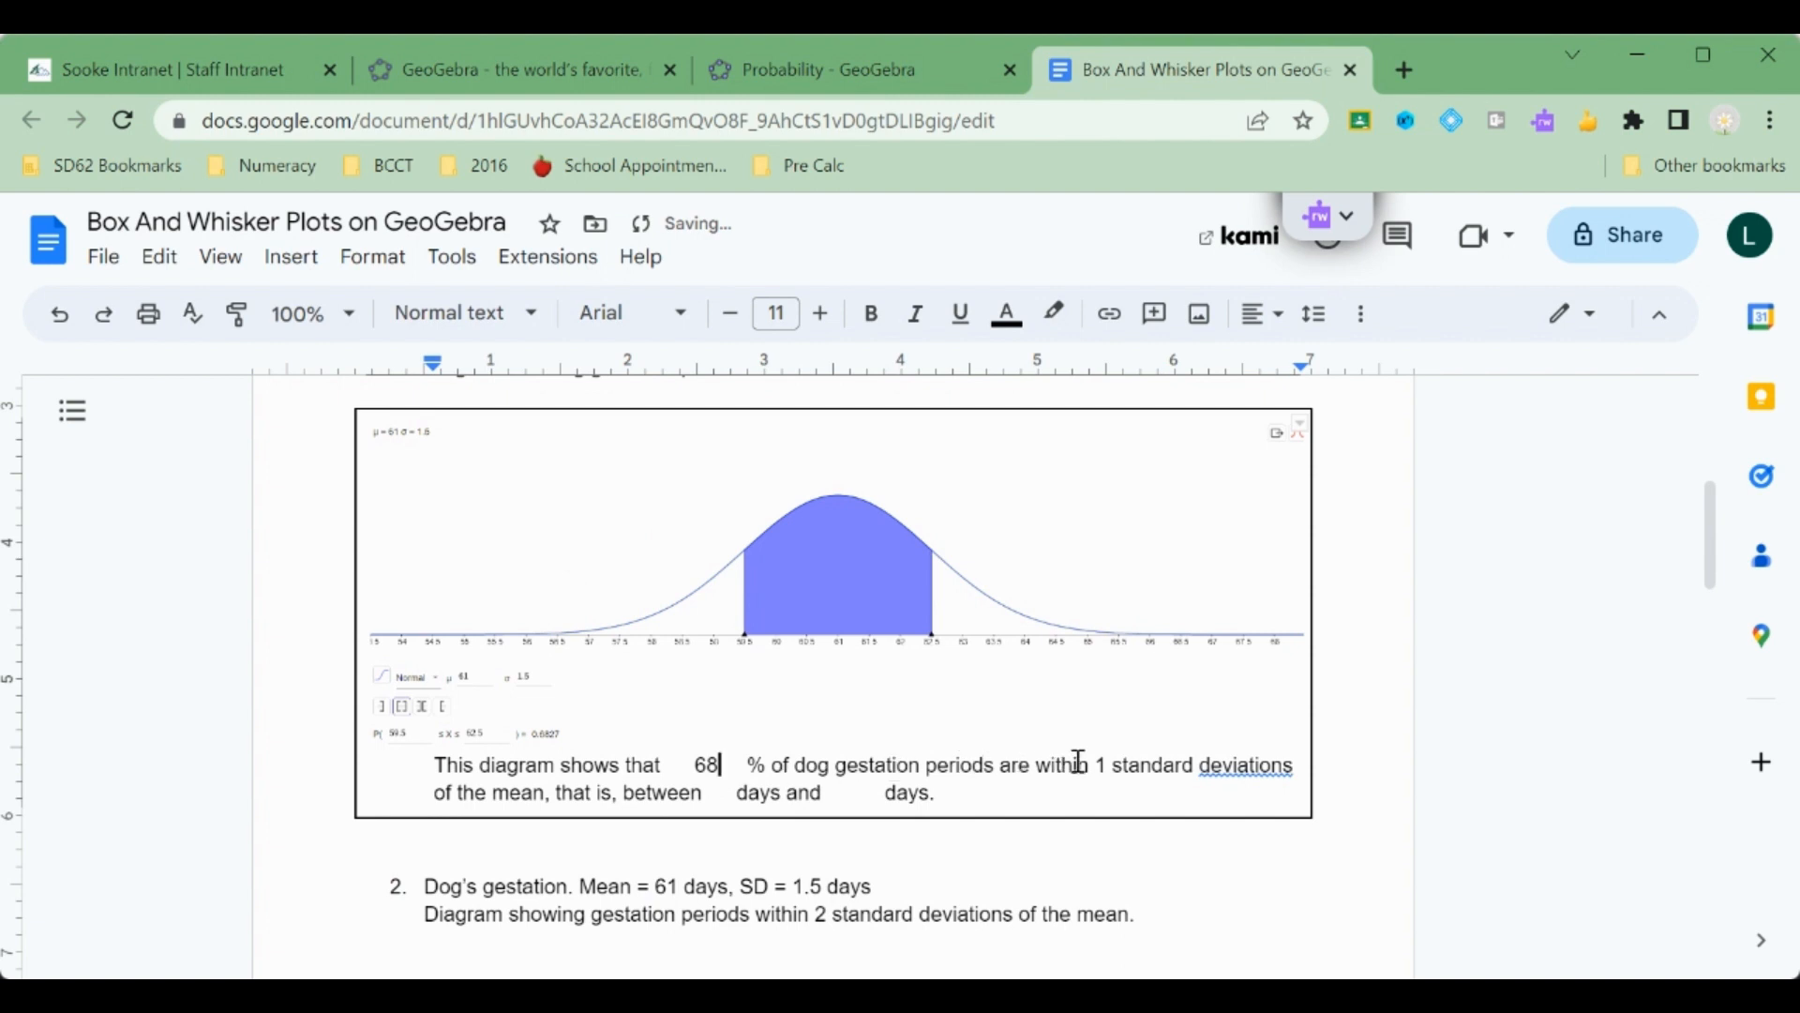
{"action": "left_click", "coordinate": [728, 792]}
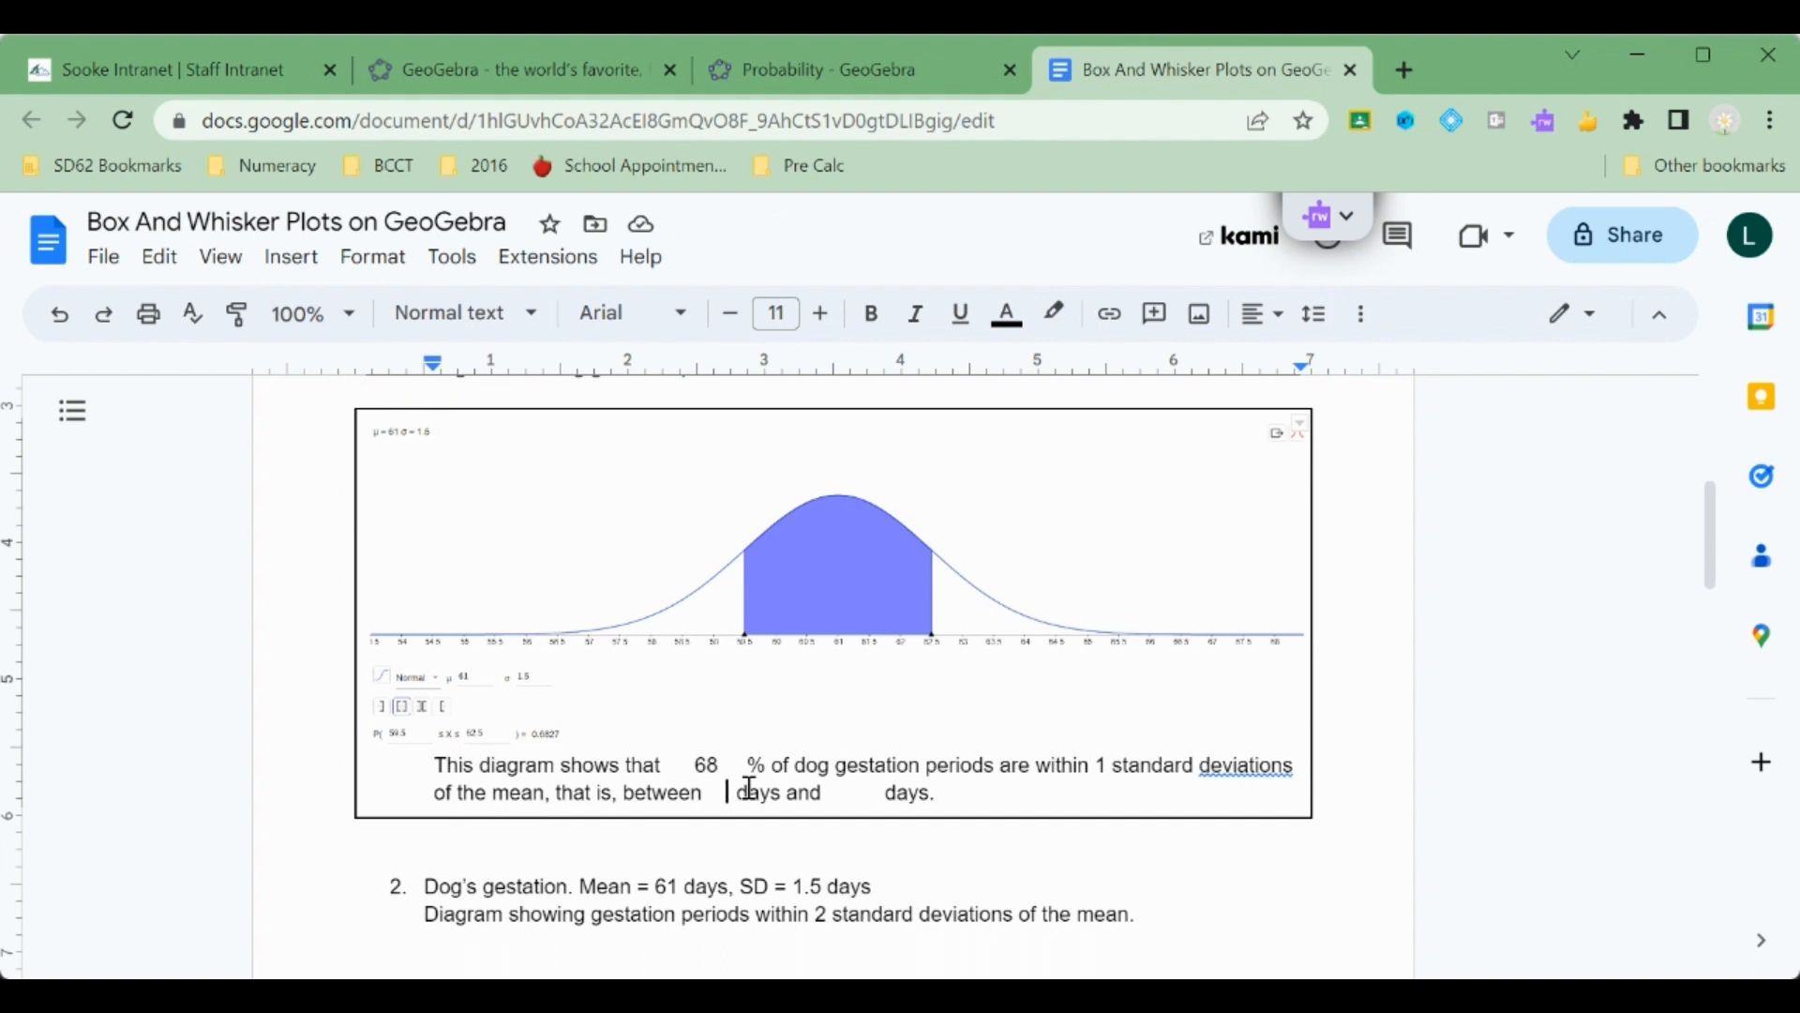
{"action": "type", "text": "59.5"}
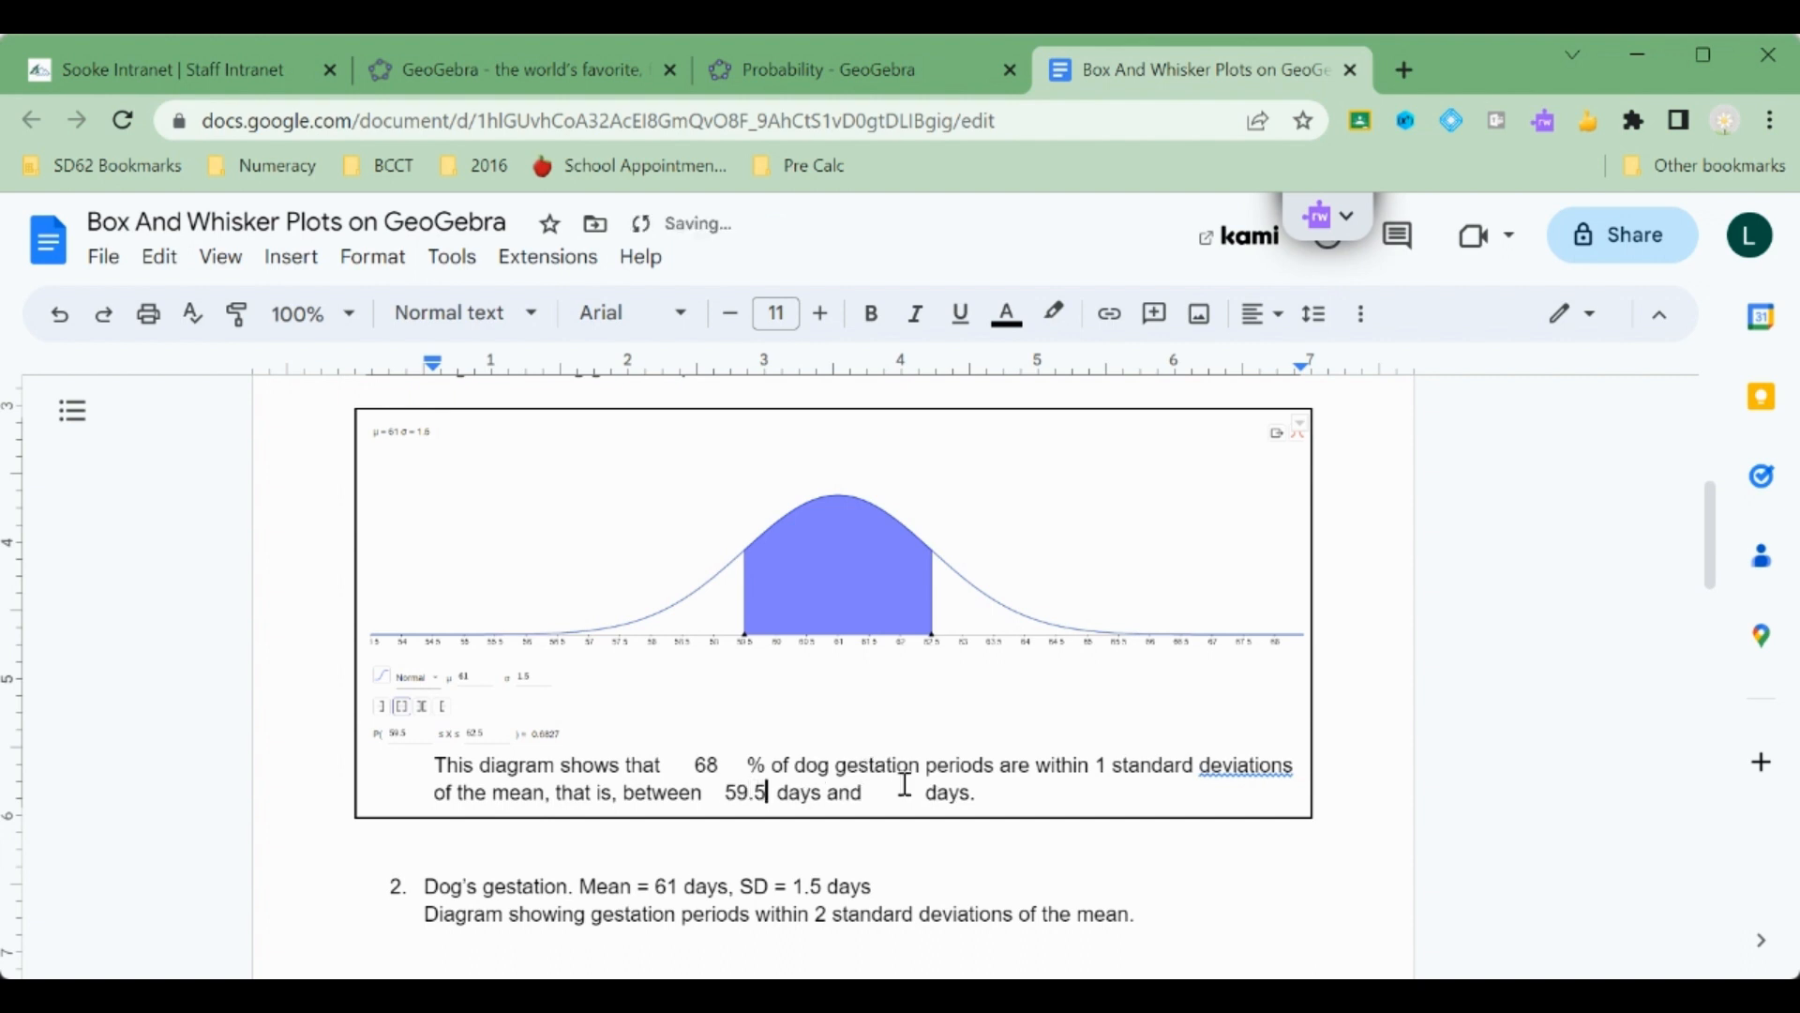
{"action": "left_click", "coordinate": [904, 786]}
{"action": "type", "text": "62 "}
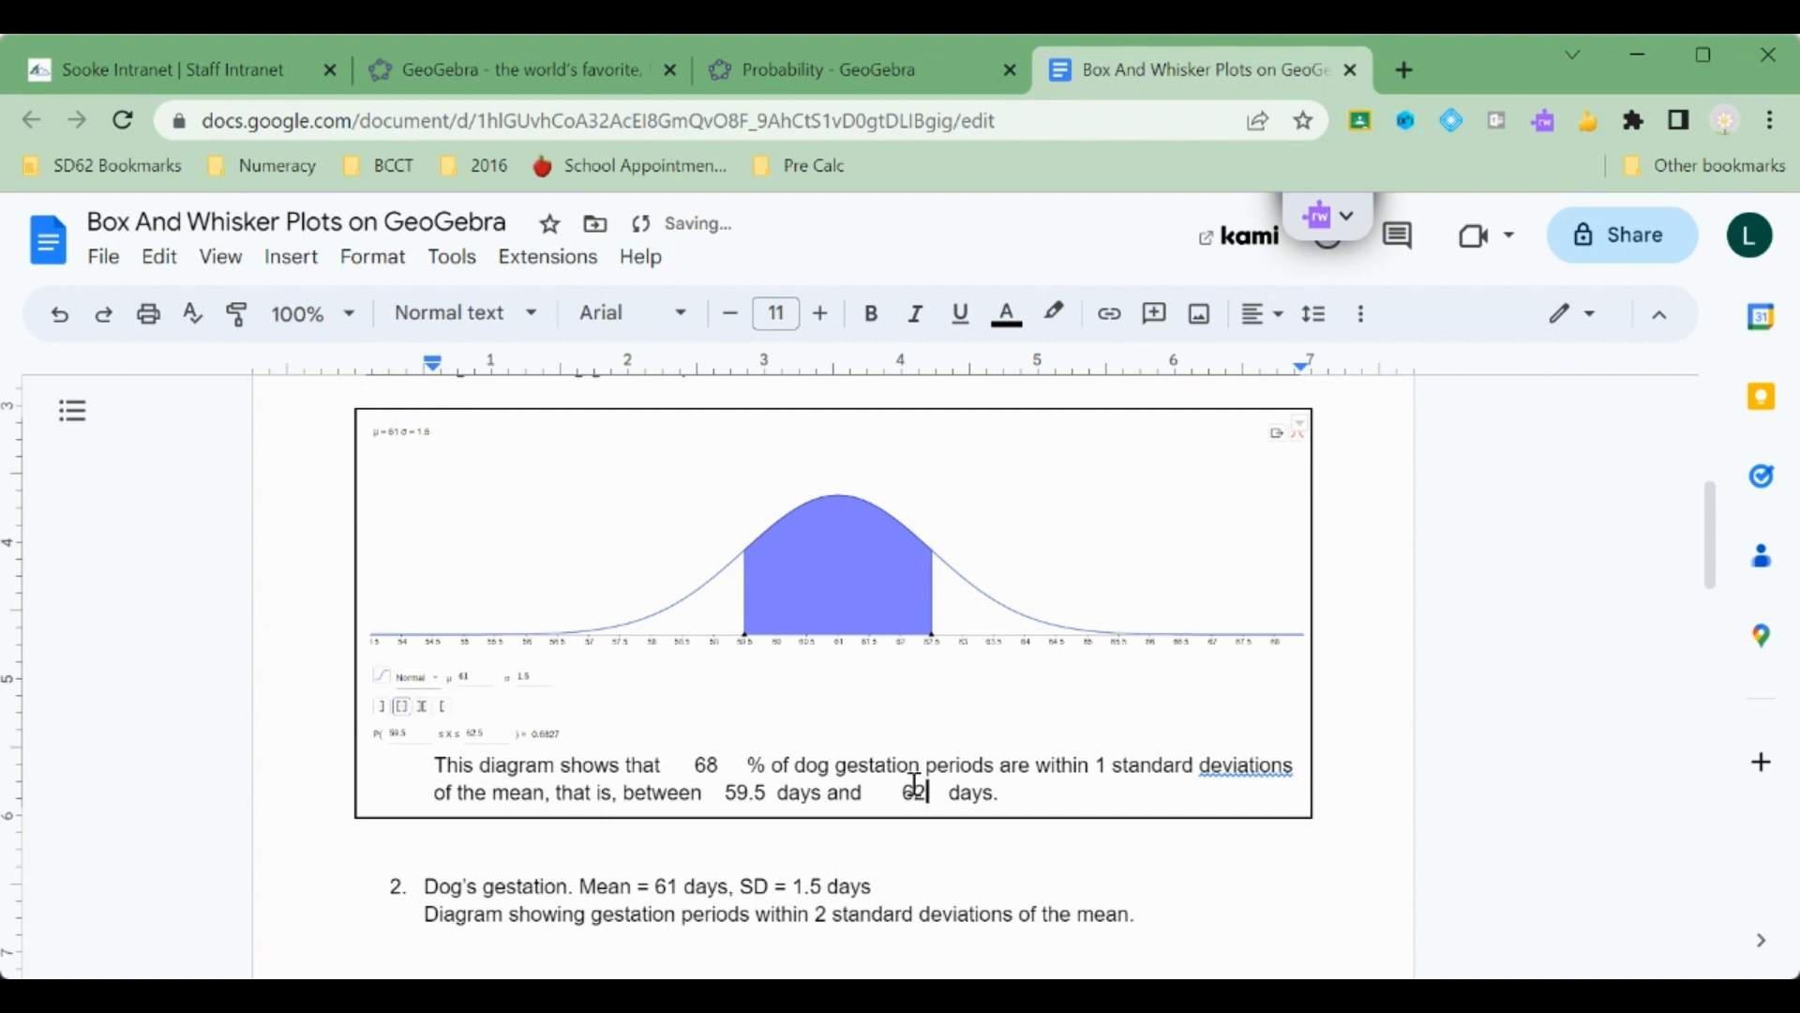
{"action": "type", "text": ".5"}
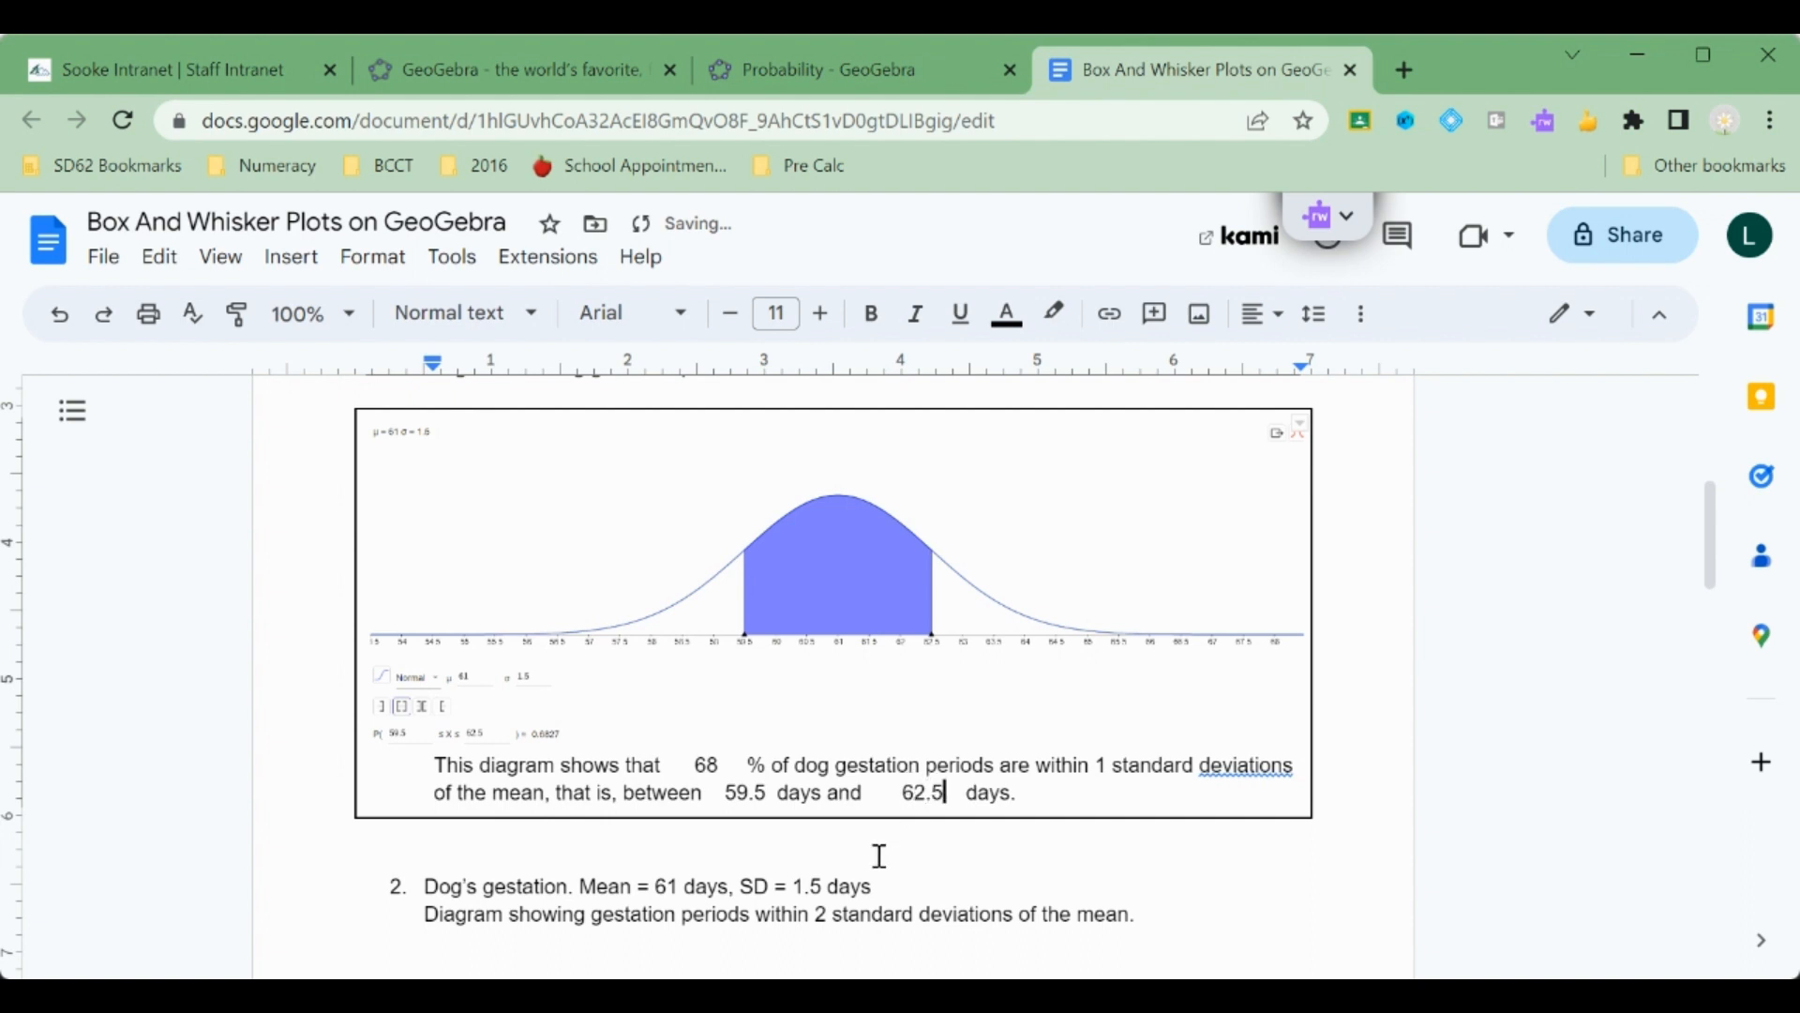
Change the probability interval to 58 ≤ X ≤ 64.
{"action": "scroll", "coordinate": [880, 856], "scroll_direction": "down", "scroll_amount": 2}
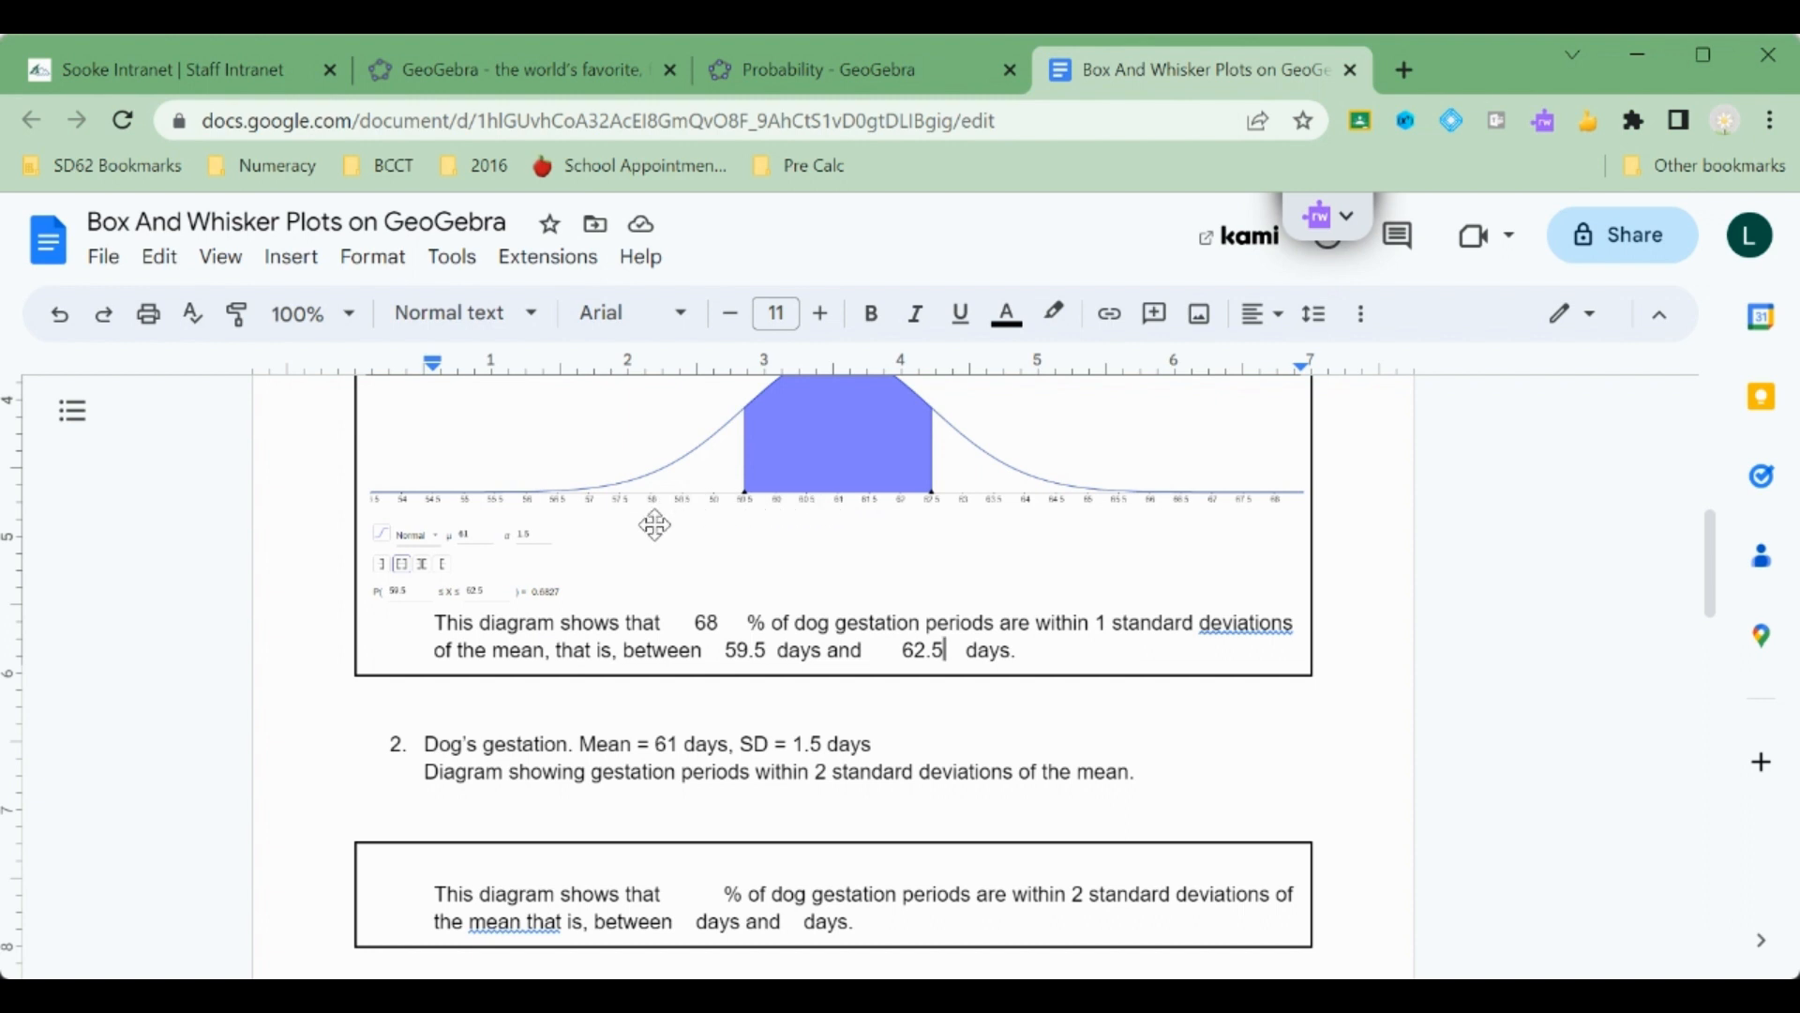
{"action": "left_click", "coordinate": [836, 88]}
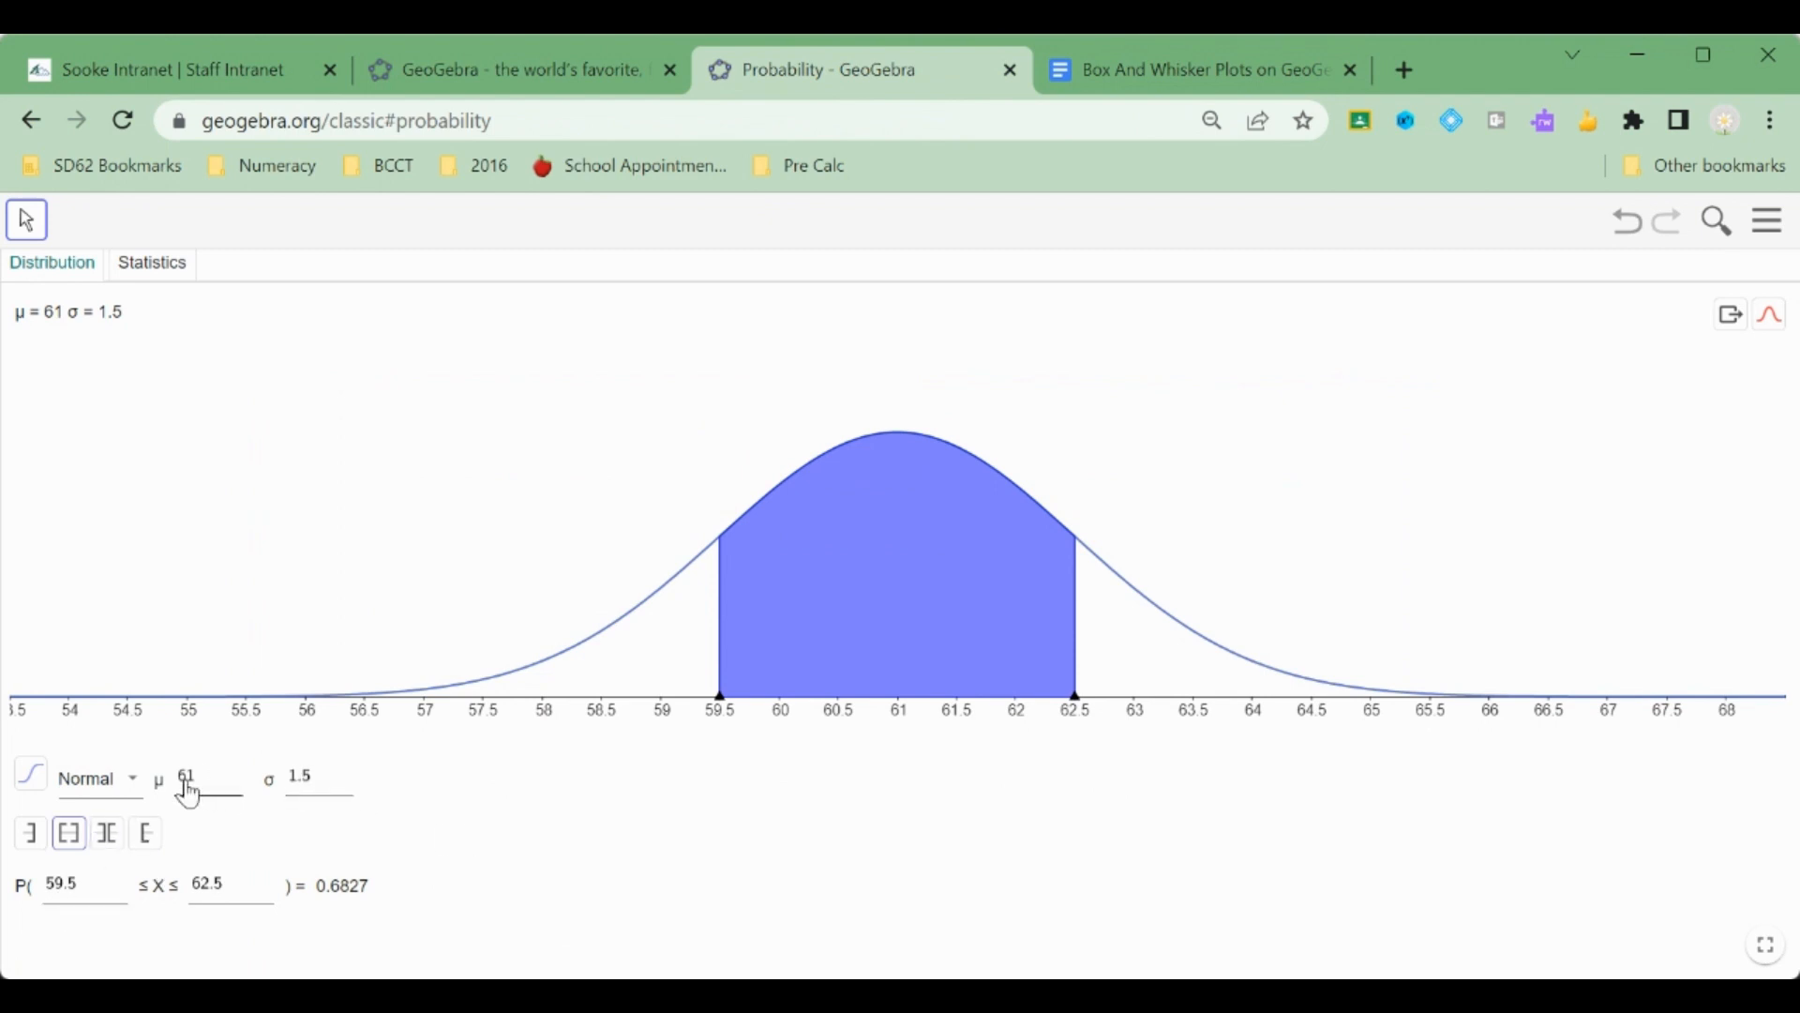
{"action": "left_click", "coordinate": [89, 899]}
{"action": "key", "text": "BackSpace"}
{"action": "key", "text": "BackSpace"}
{"action": "key", "text": "BackSpace"}
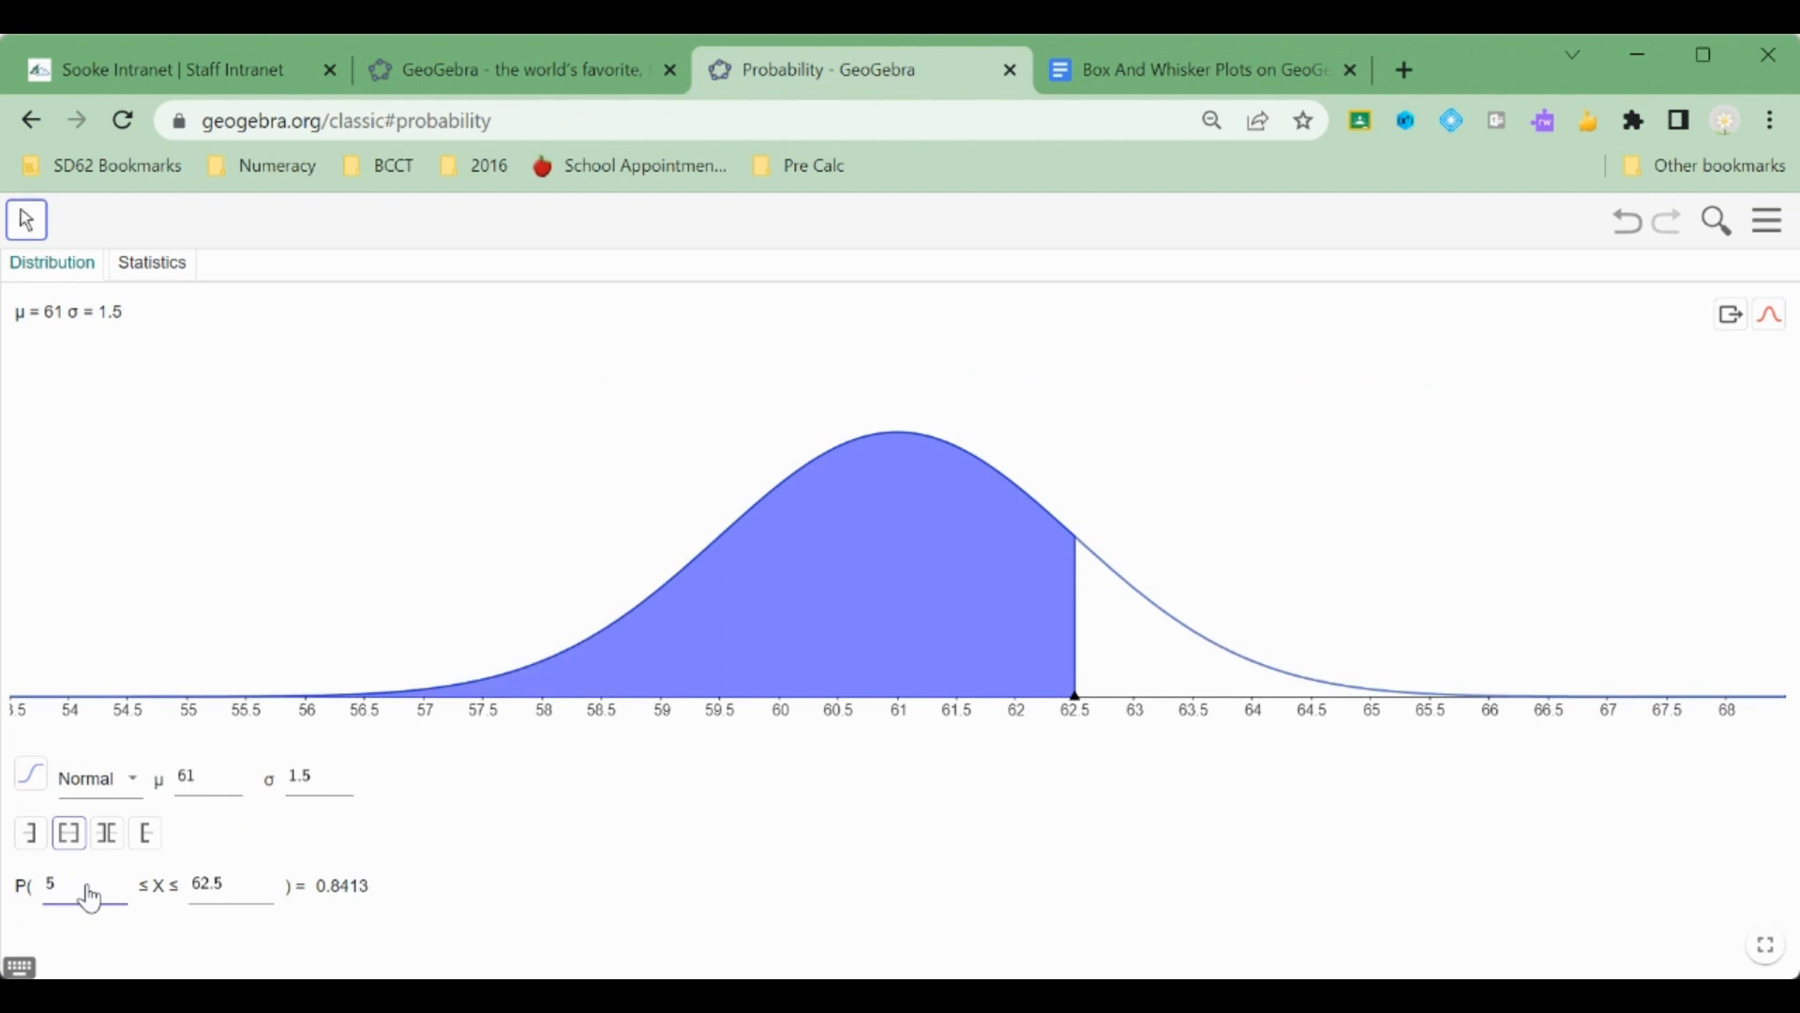
{"action": "type", "text": "8"}
{"action": "left_click", "coordinate": [229, 898]}
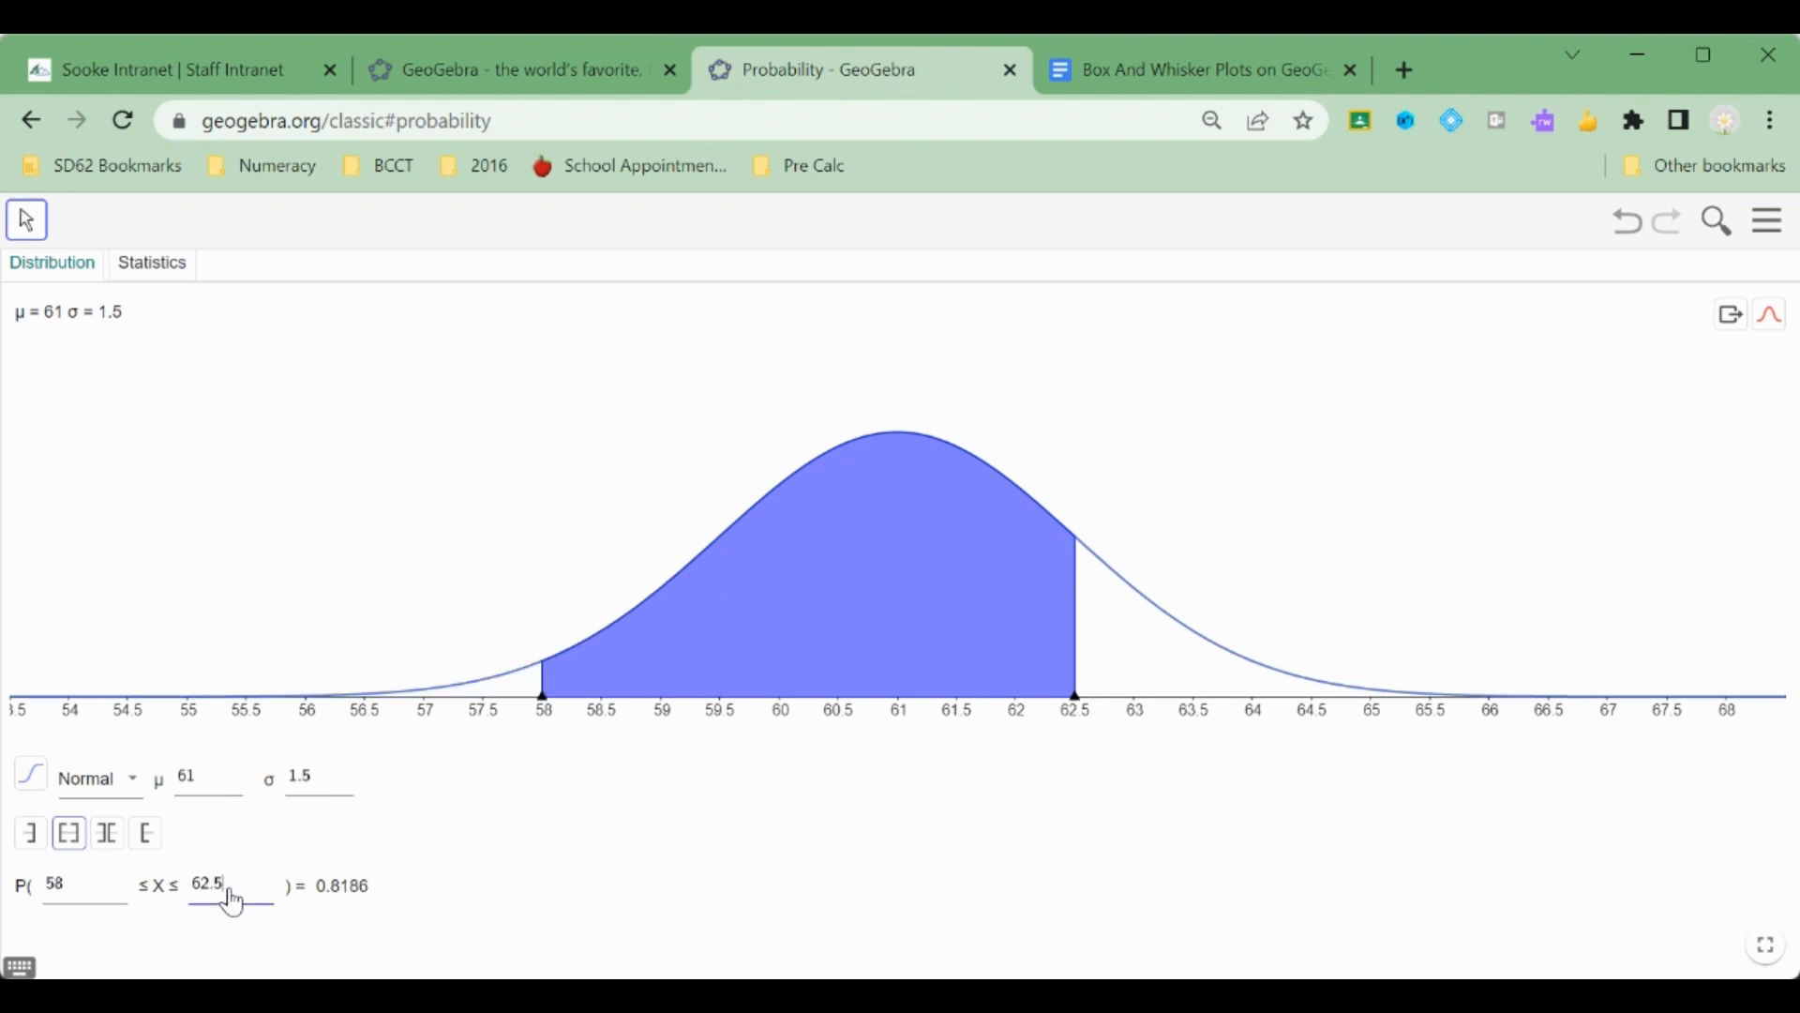
{"action": "key", "text": "BackSpace"}
{"action": "key", "text": "BackSpace"}
{"action": "type", "text": "4"}
{"action": "key", "text": "BackSpace"}
{"action": "key", "text": "BackSpace"}
{"action": "type", "text": "4"}
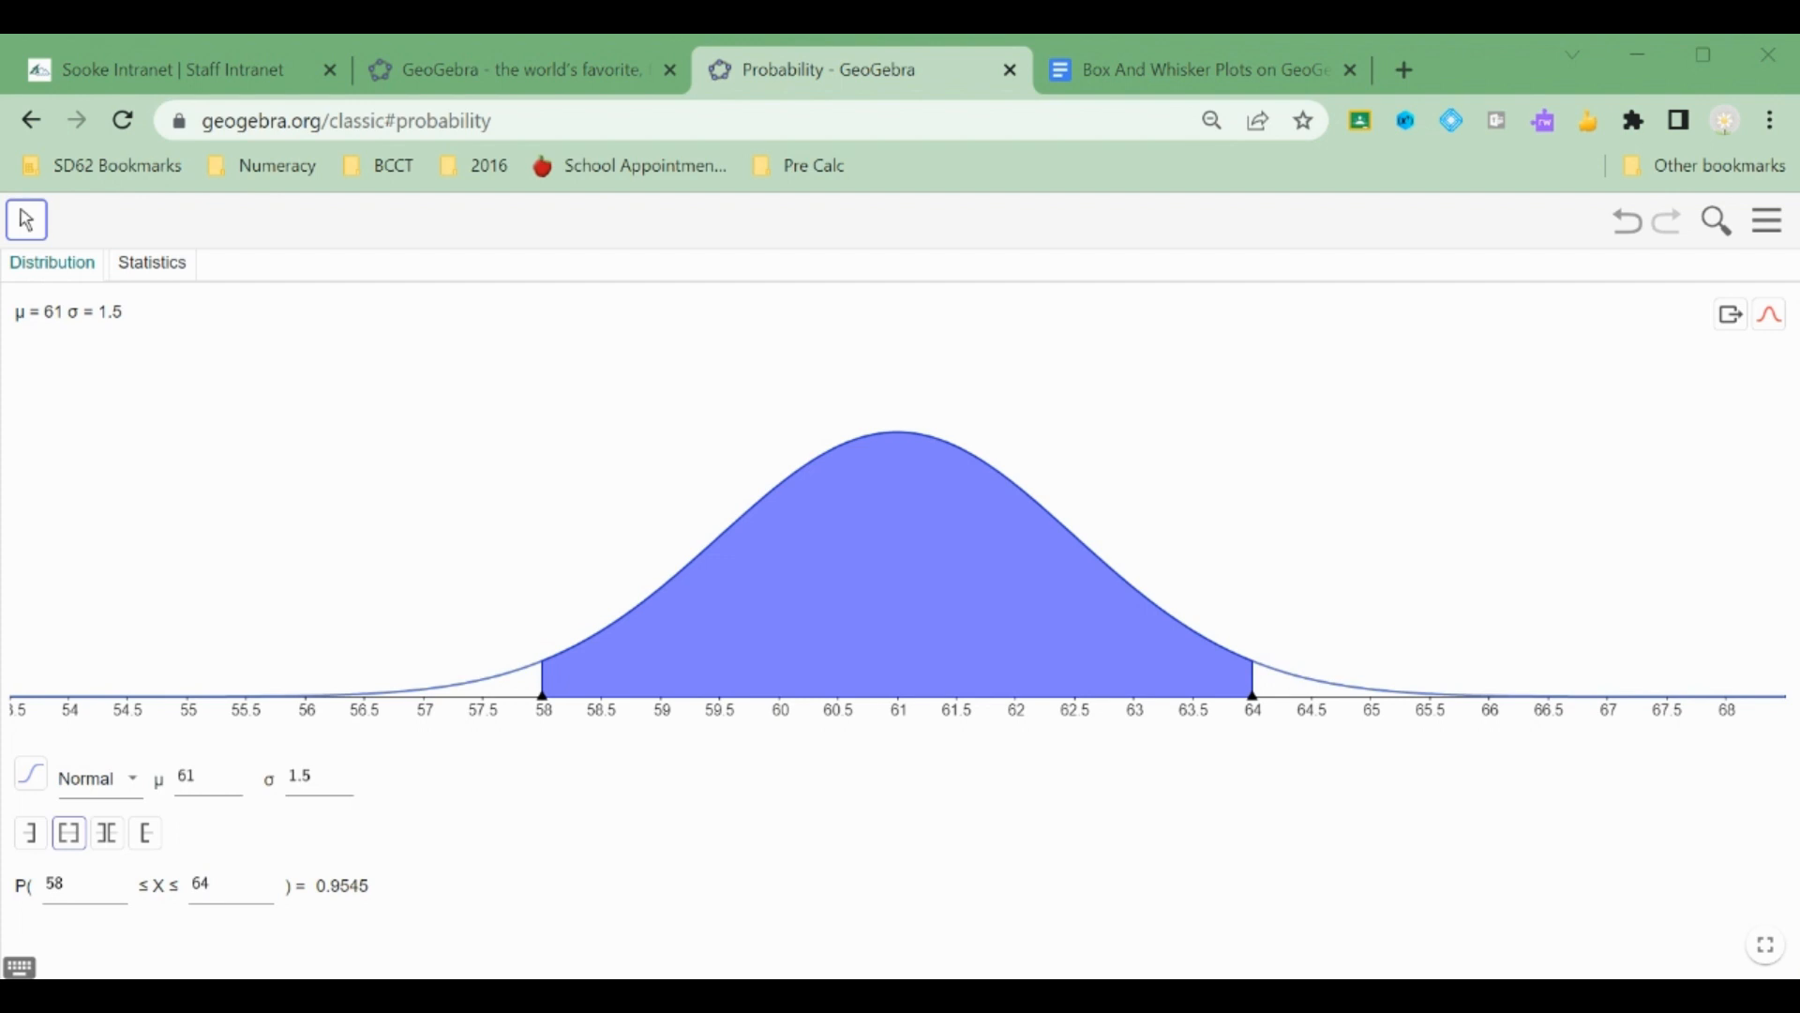
Paste the graph screenshot for 58 to 64 days into the second answer box.
{"action": "left_click", "coordinate": [1099, 60]}
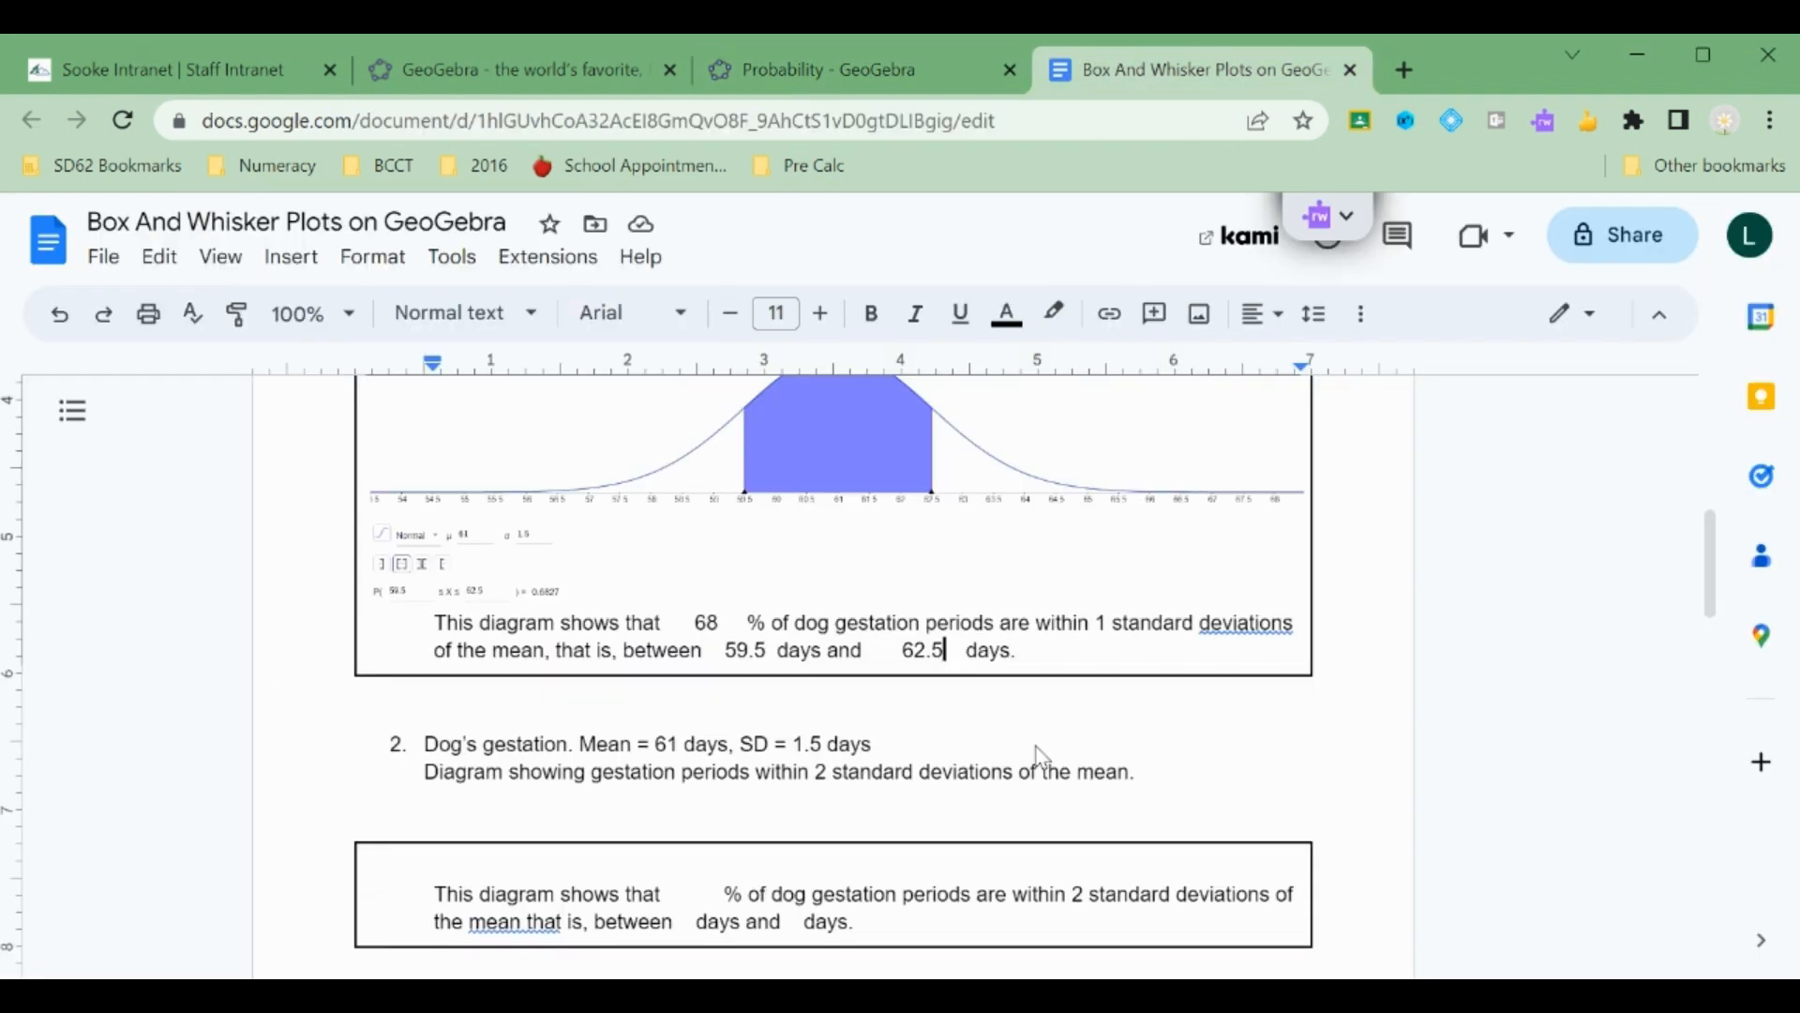
{"action": "left_click", "coordinate": [769, 865]}
{"action": "left_click", "coordinate": [499, 852]}
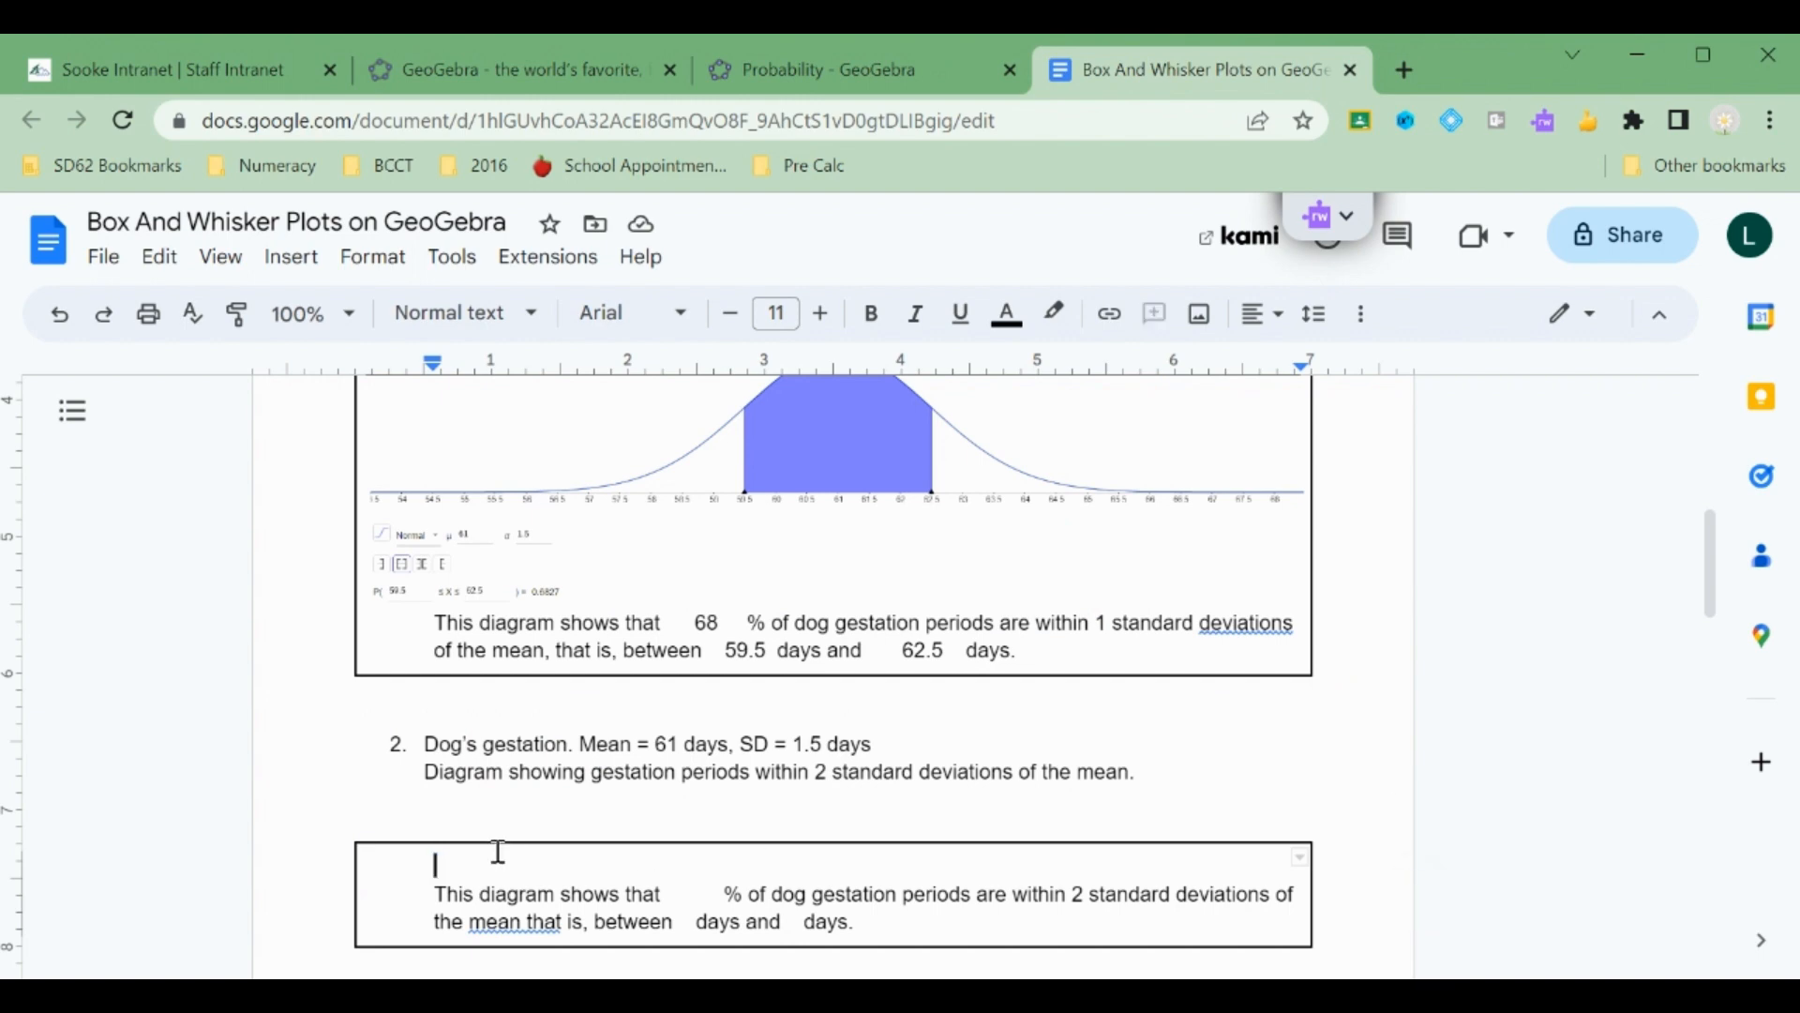
{"action": "key", "text": "ctrl+v"}
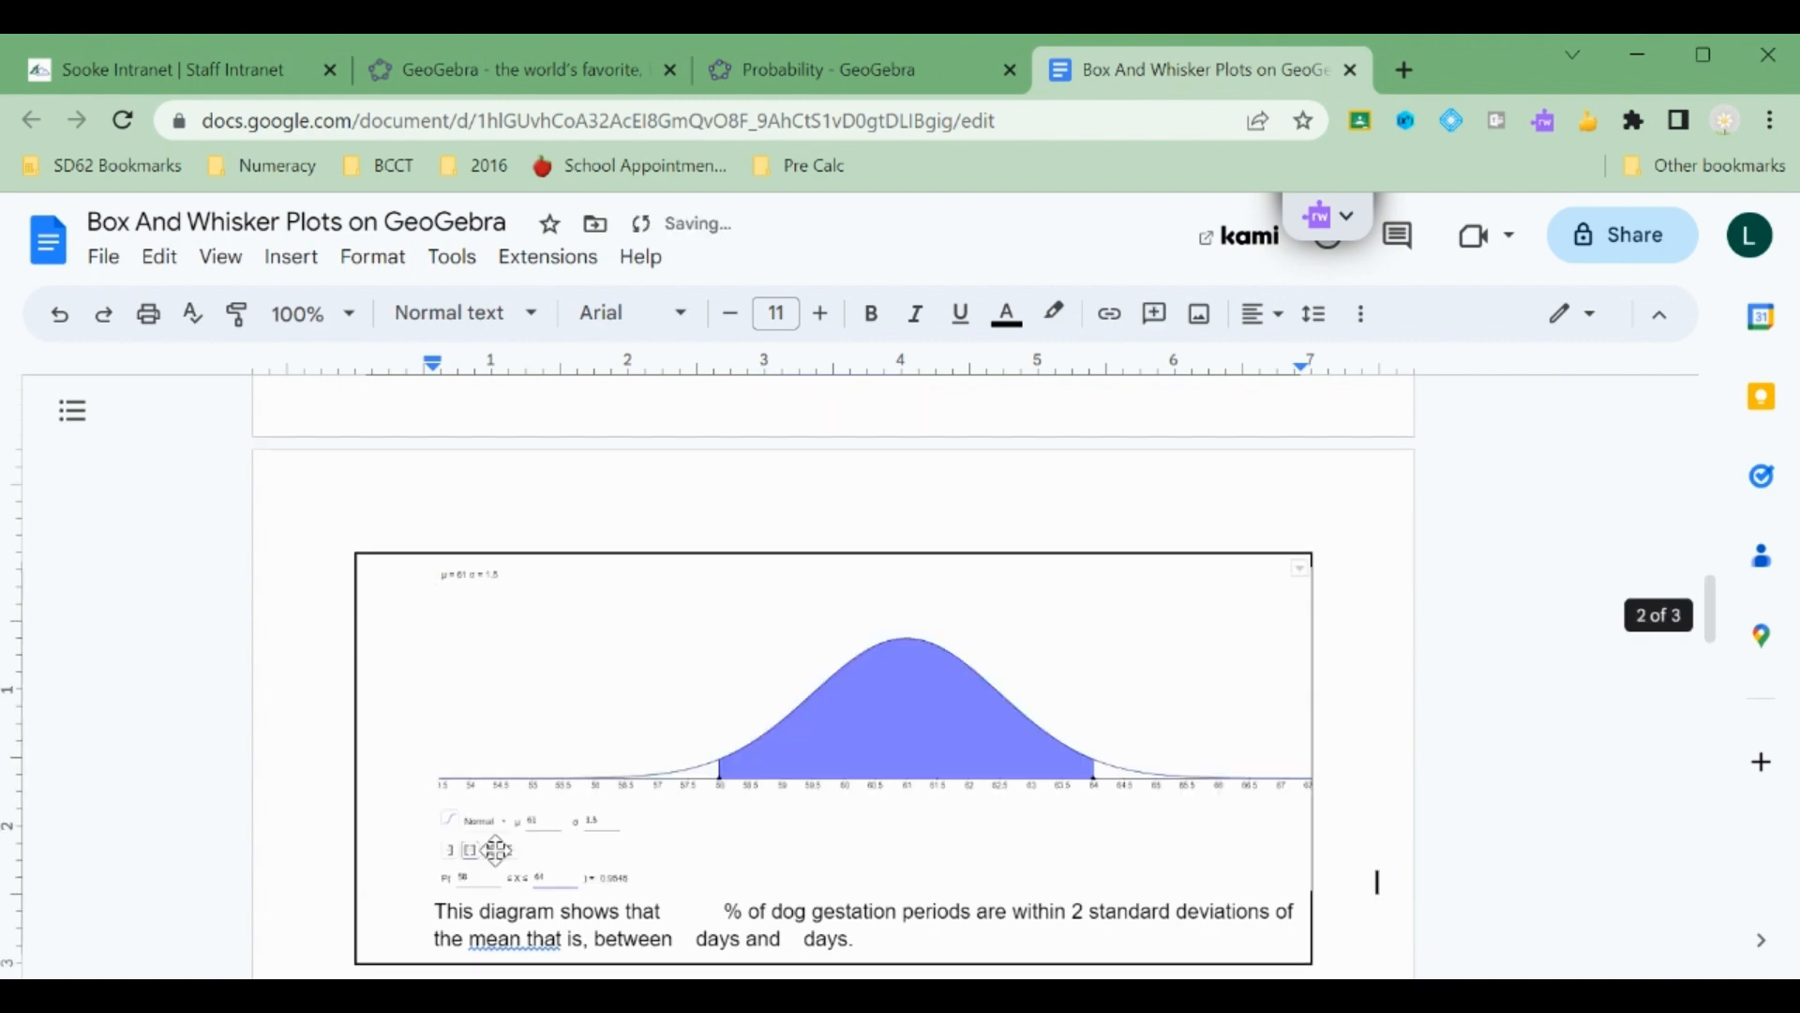
{"action": "left_click", "coordinate": [417, 887]}
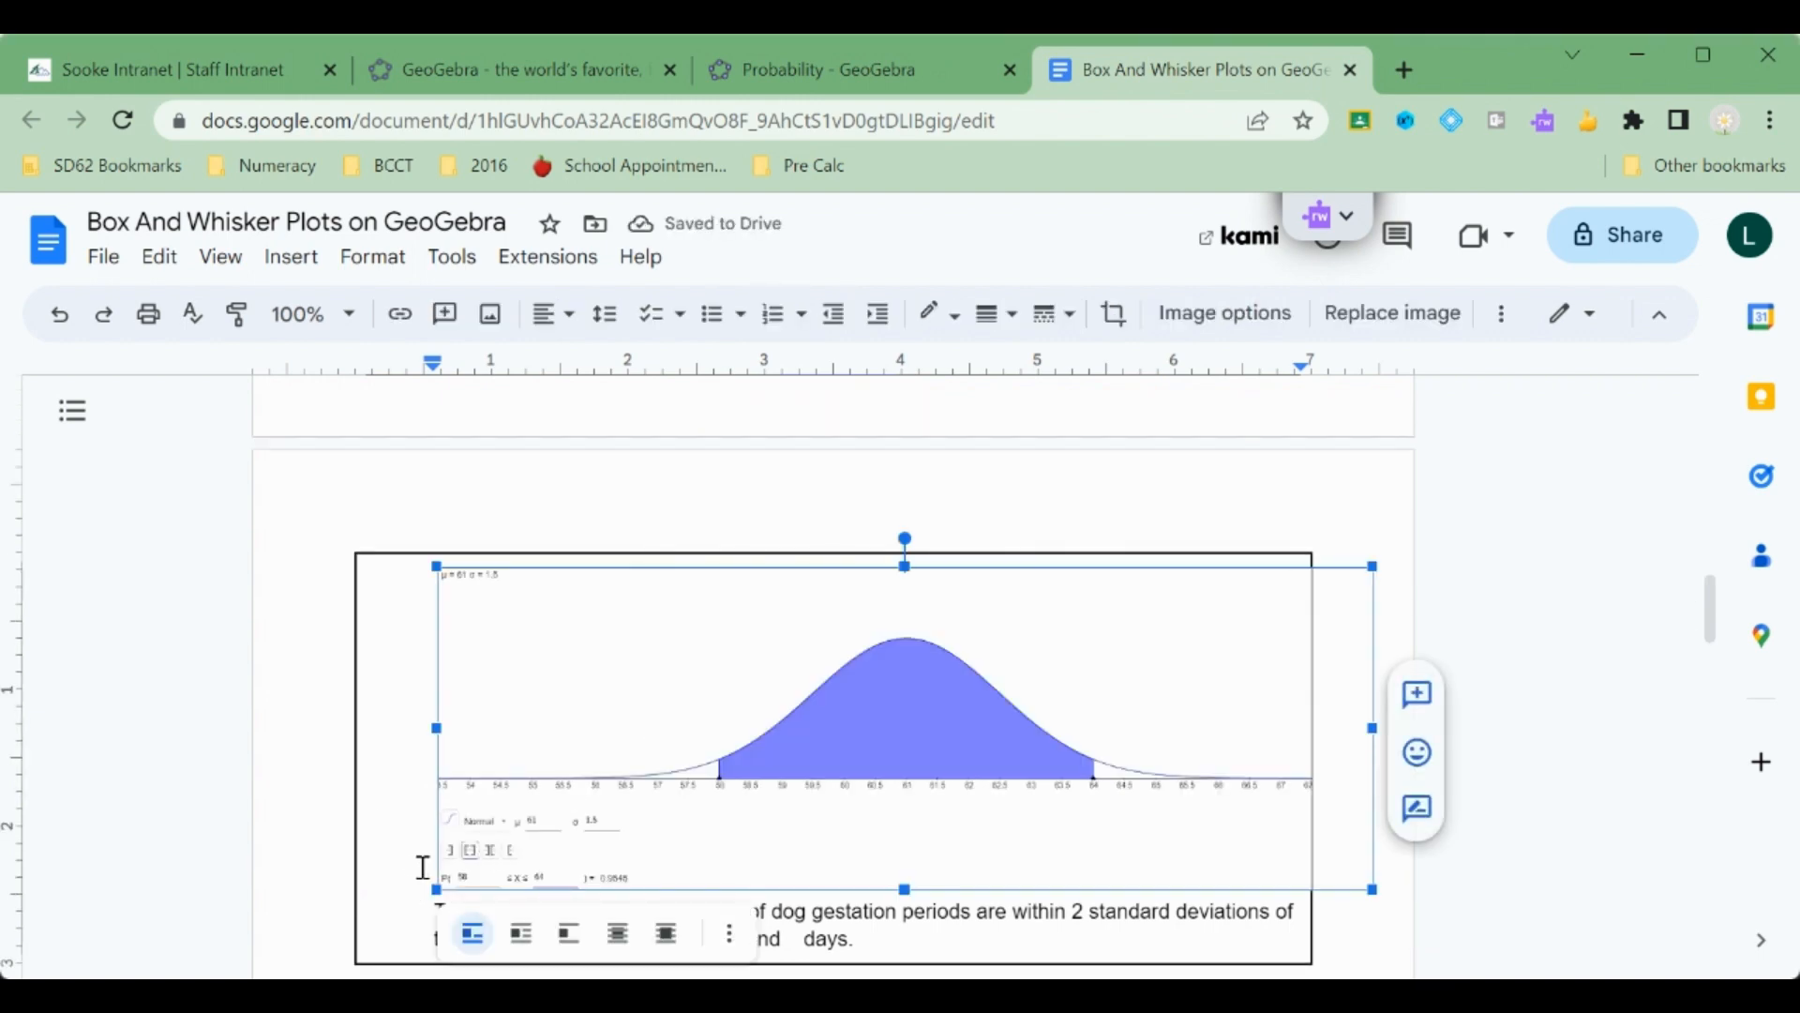
{"action": "key", "text": "Delete"}
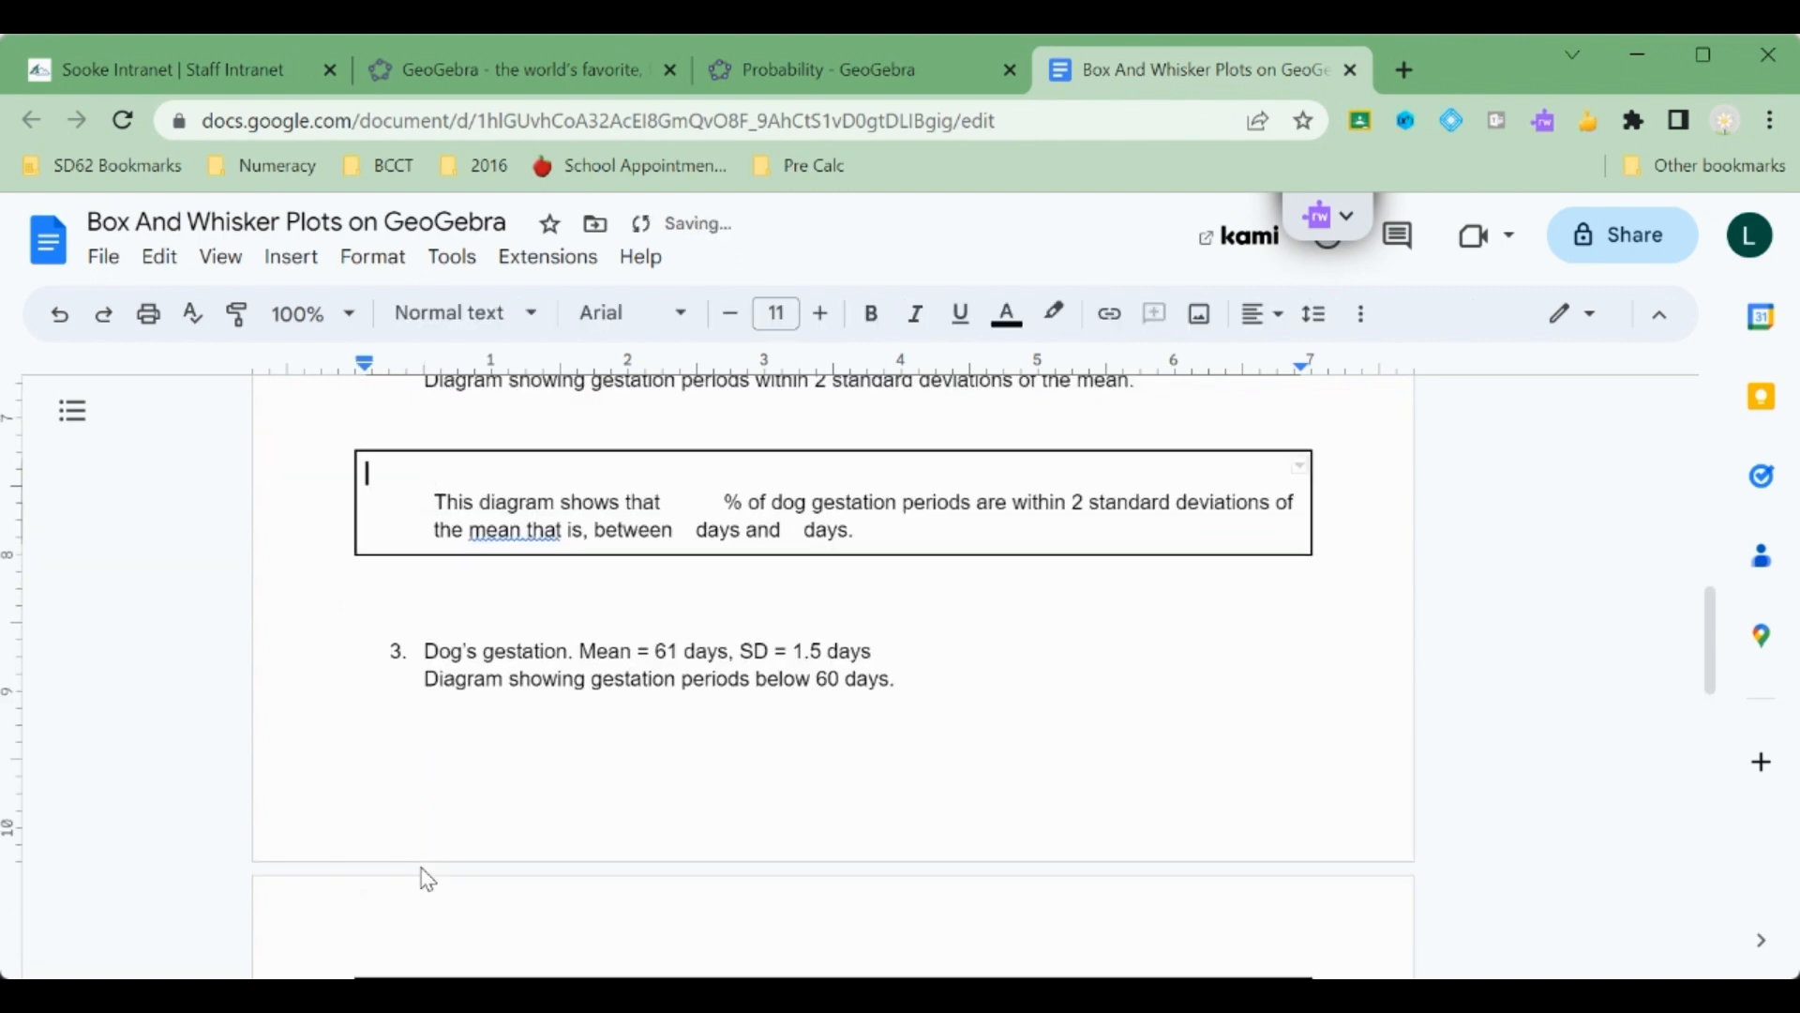
{"action": "key", "text": "ctrl+v"}
{"action": "scroll", "coordinate": [600, 830], "scroll_direction": "down", "scroll_amount": 2}
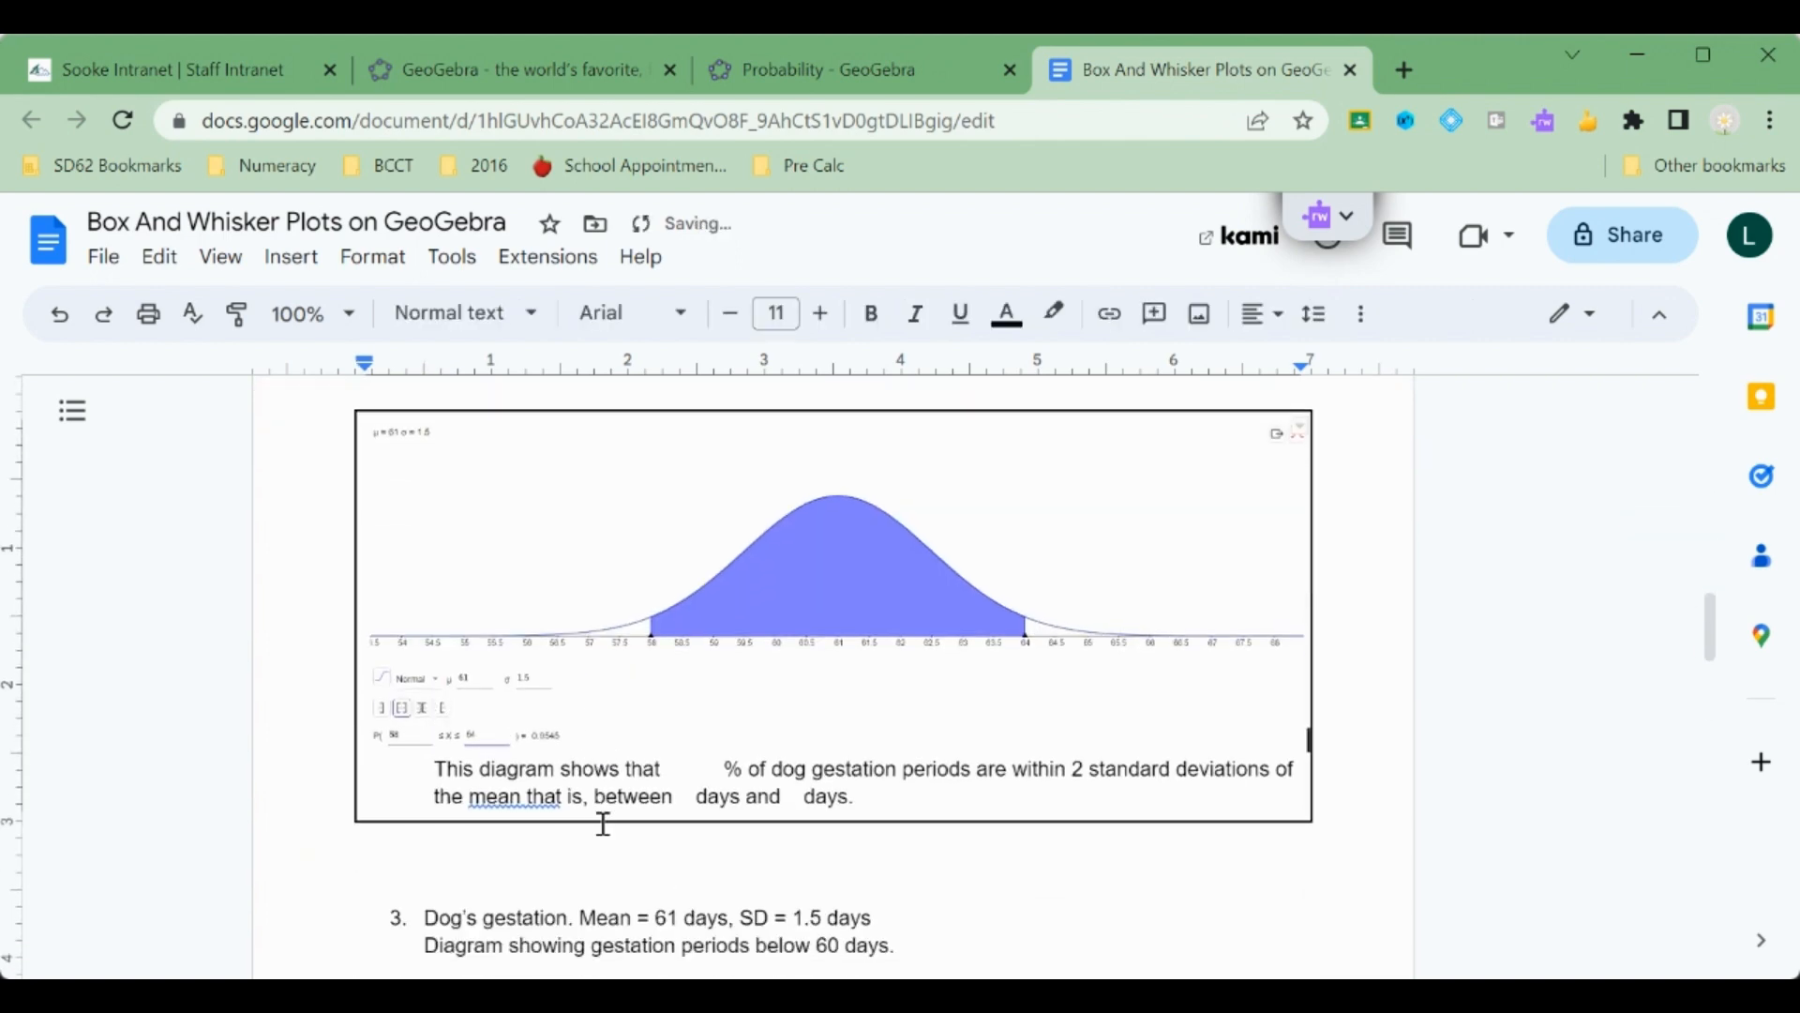
Fill in the second answer box with 95 percent, 58 days and 64 days.
{"action": "left_click", "coordinate": [703, 765]}
{"action": "type", "text": "95"}
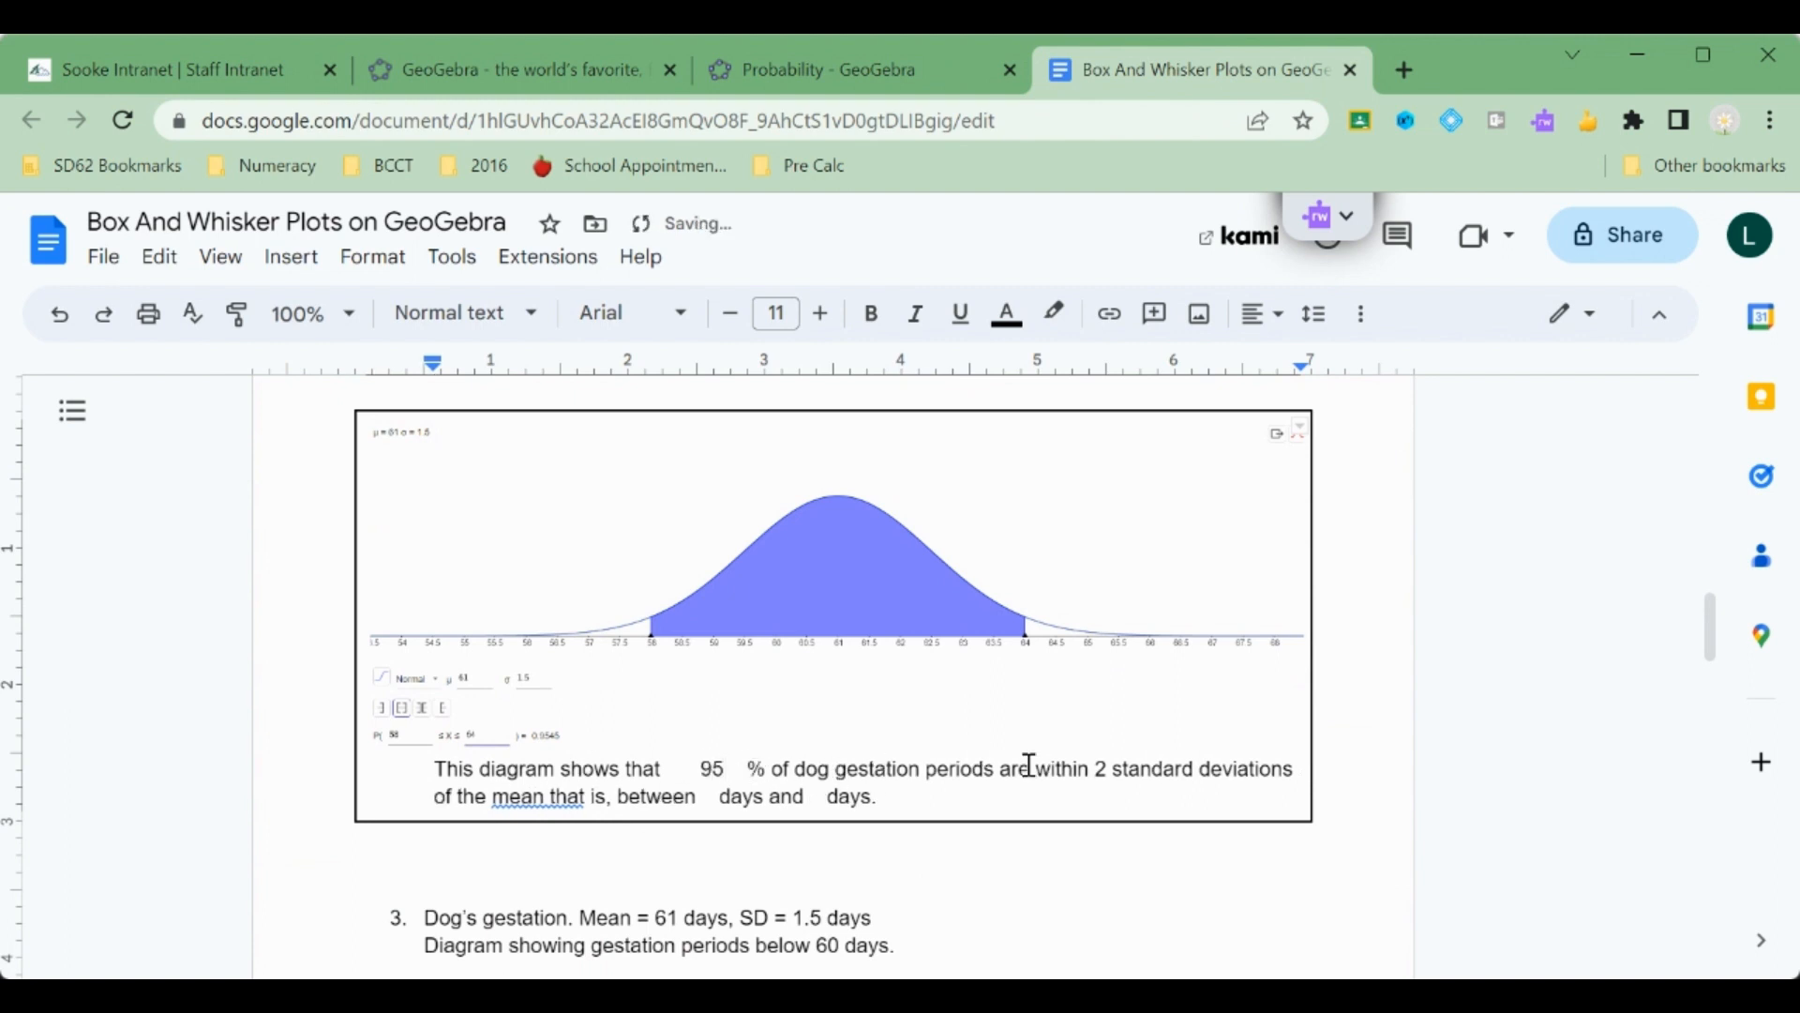
{"action": "left_click", "coordinate": [709, 799]}
{"action": "type", "text": "58 "}
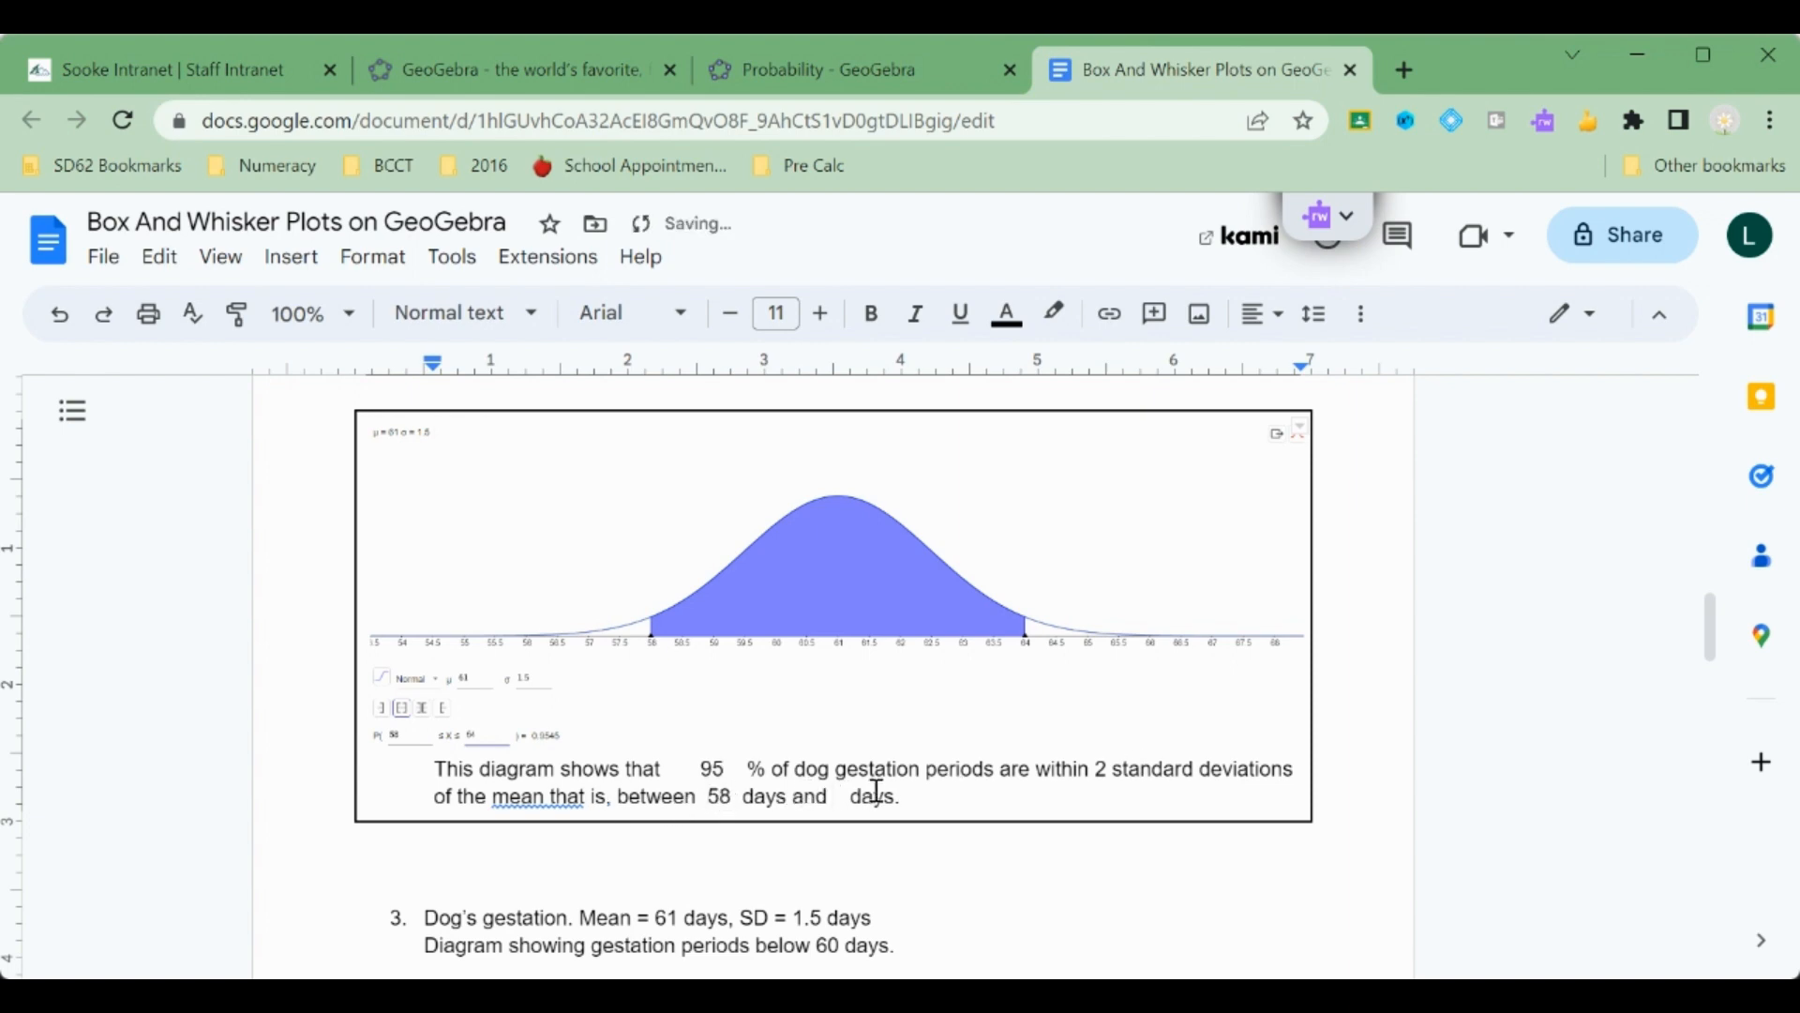
{"action": "type", "text": "64"}
Switch the probability calculator to a left-sided interval and set its upper bound to 60.
{"action": "scroll", "coordinate": [877, 790], "scroll_direction": "down", "scroll_amount": 3}
{"action": "scroll", "coordinate": [877, 790], "scroll_direction": "down", "scroll_amount": 2}
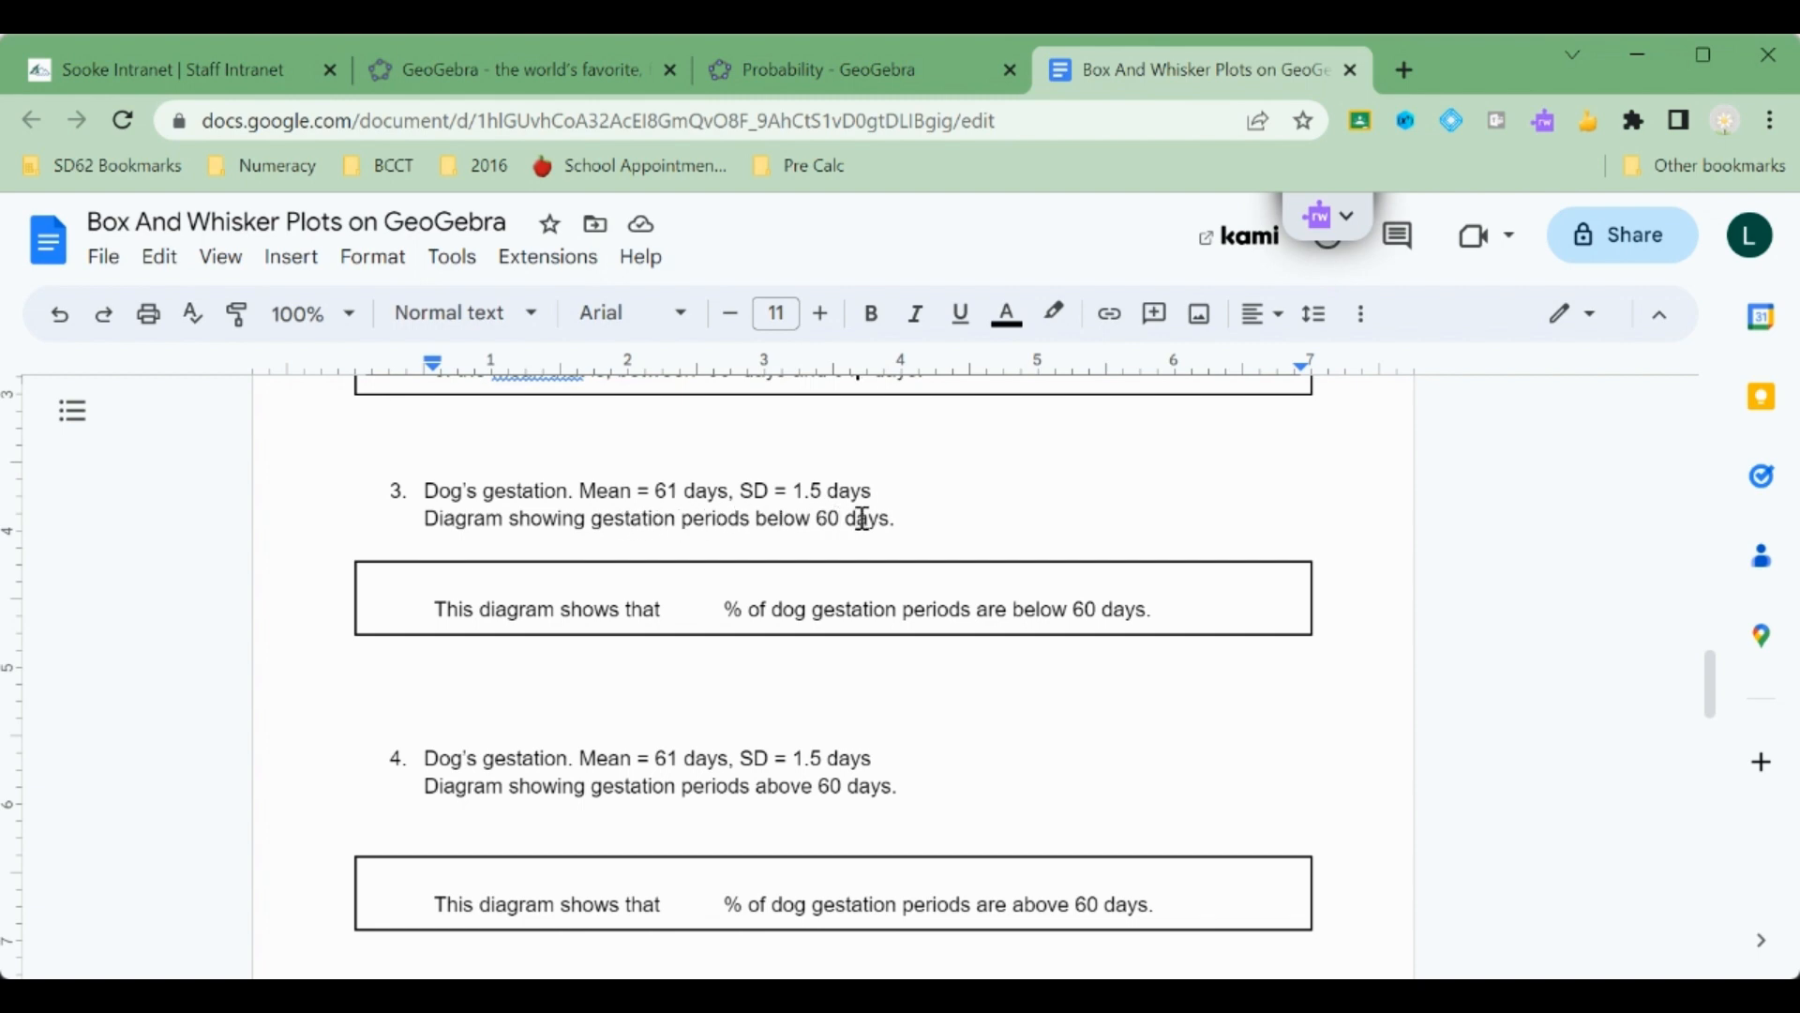
{"action": "left_click", "coordinate": [624, 575]}
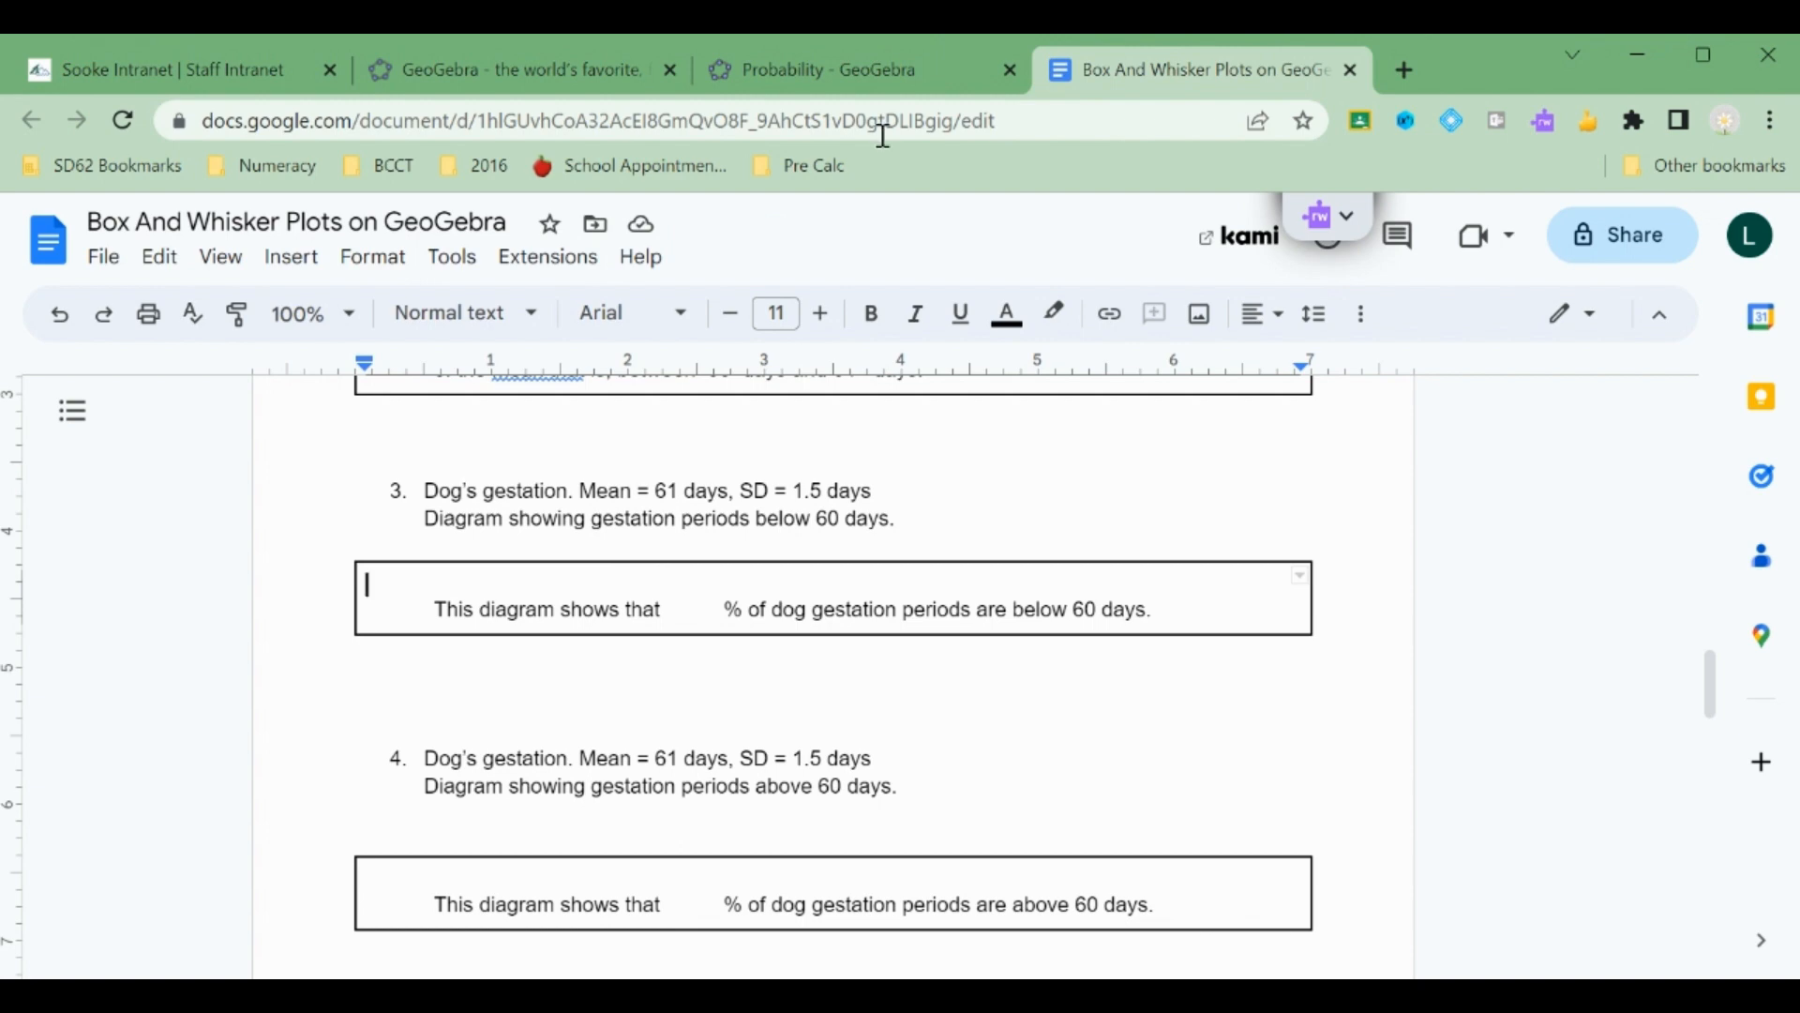
{"action": "left_click", "coordinate": [825, 70]}
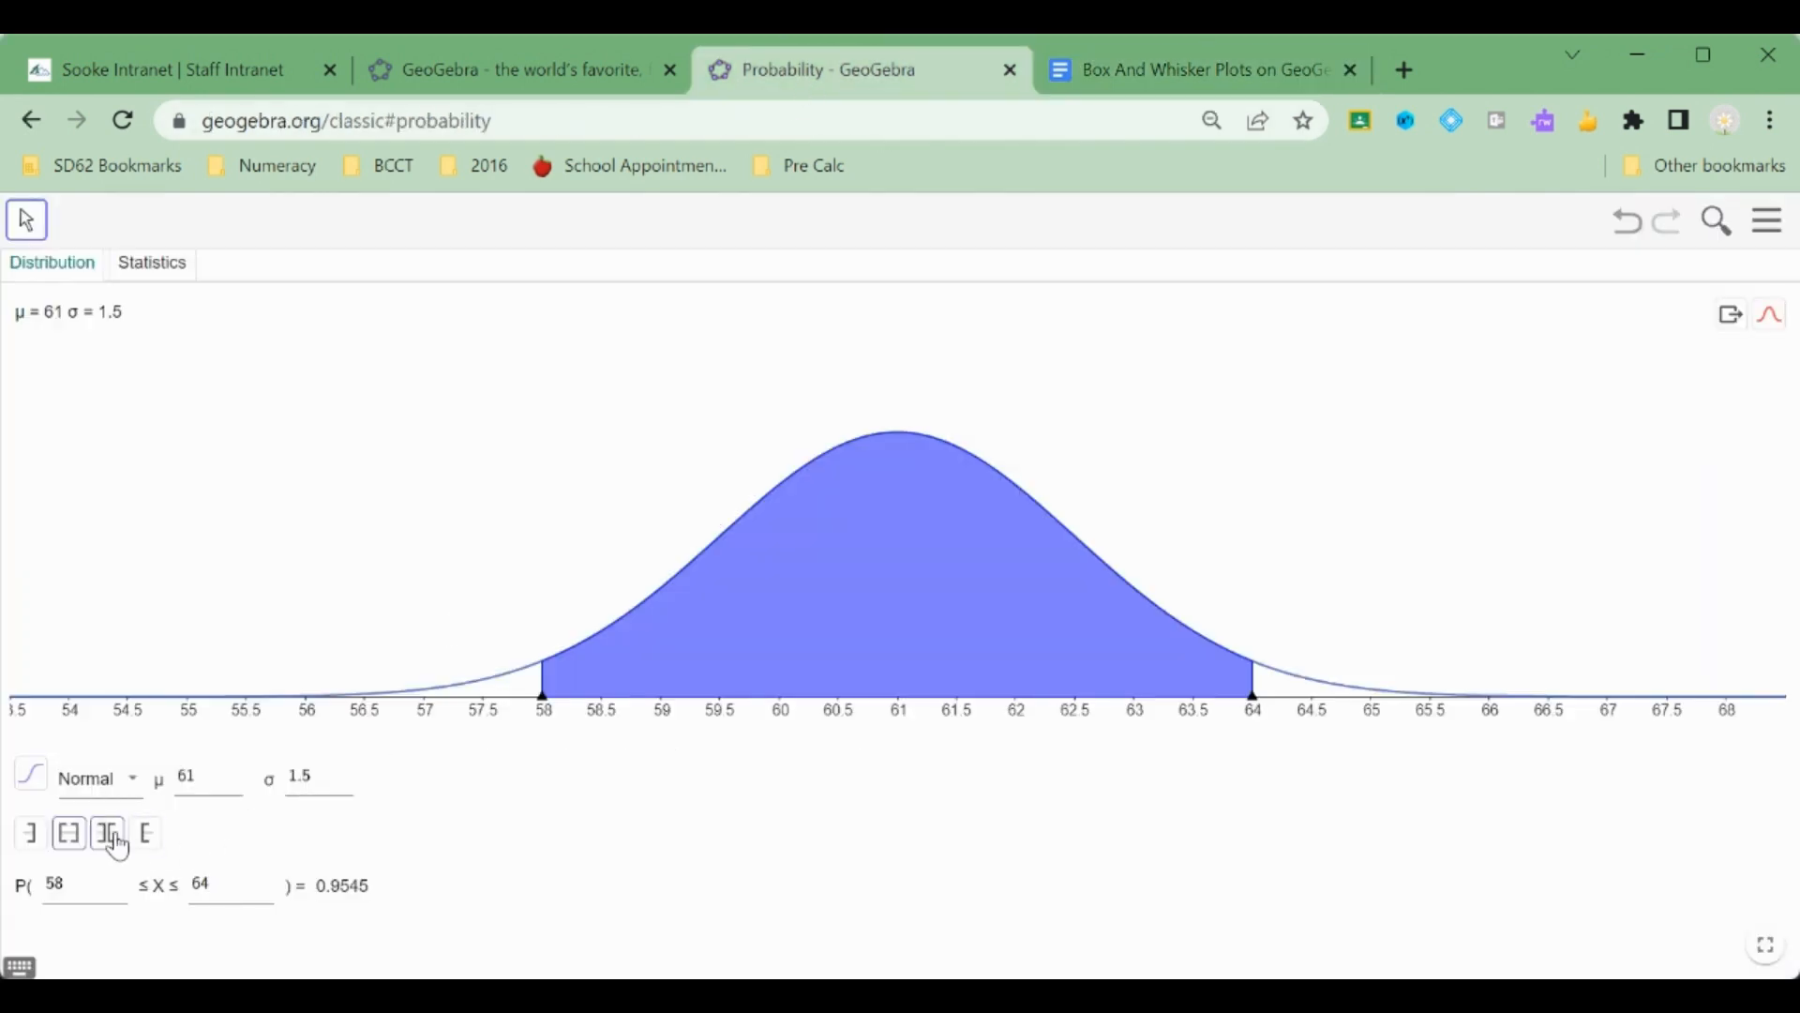
{"action": "left_click", "coordinate": [31, 832]}
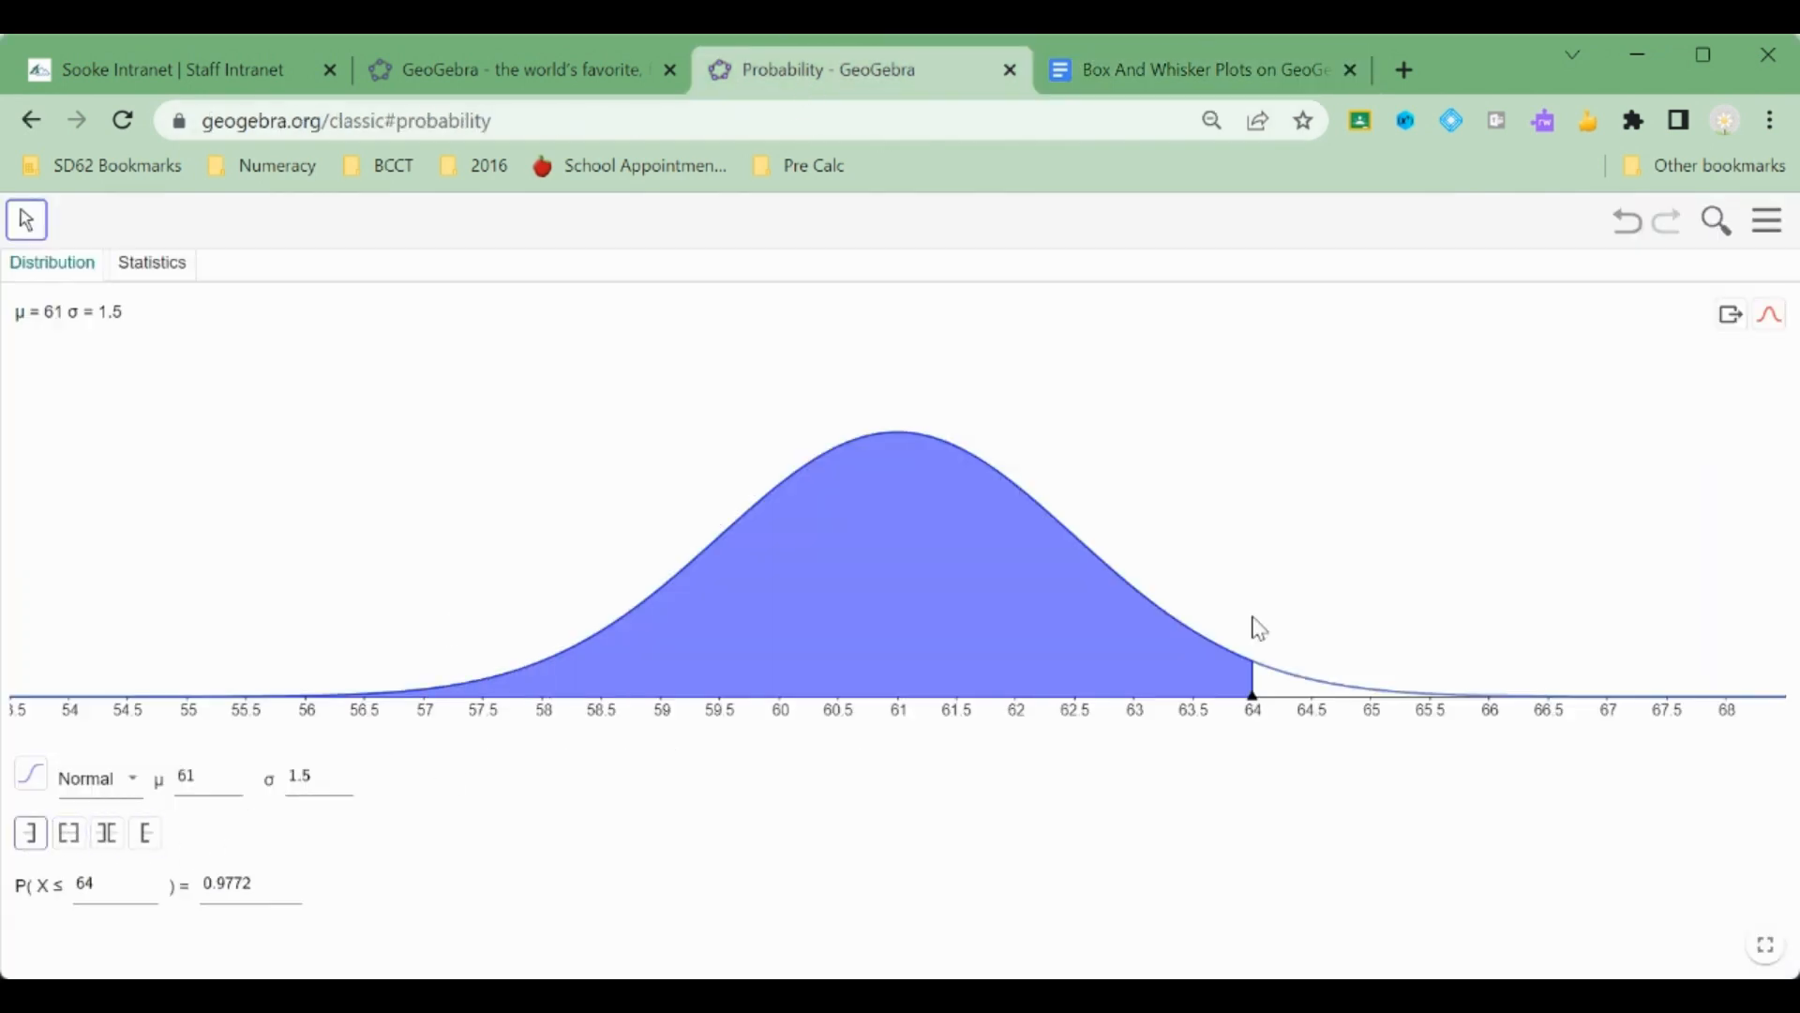
{"action": "mouse_move", "coordinate": [1254, 711]}
{"action": "left_mouse_down"}
{"action": "mouse_move", "coordinate": [1122, 700]}
{"action": "mouse_move", "coordinate": [945, 722]}
{"action": "mouse_move", "coordinate": [786, 703]}
{"action": "mouse_move", "coordinate": [785, 720]}
{"action": "left_mouse_up"}
{"action": "left_click", "coordinate": [123, 896]}
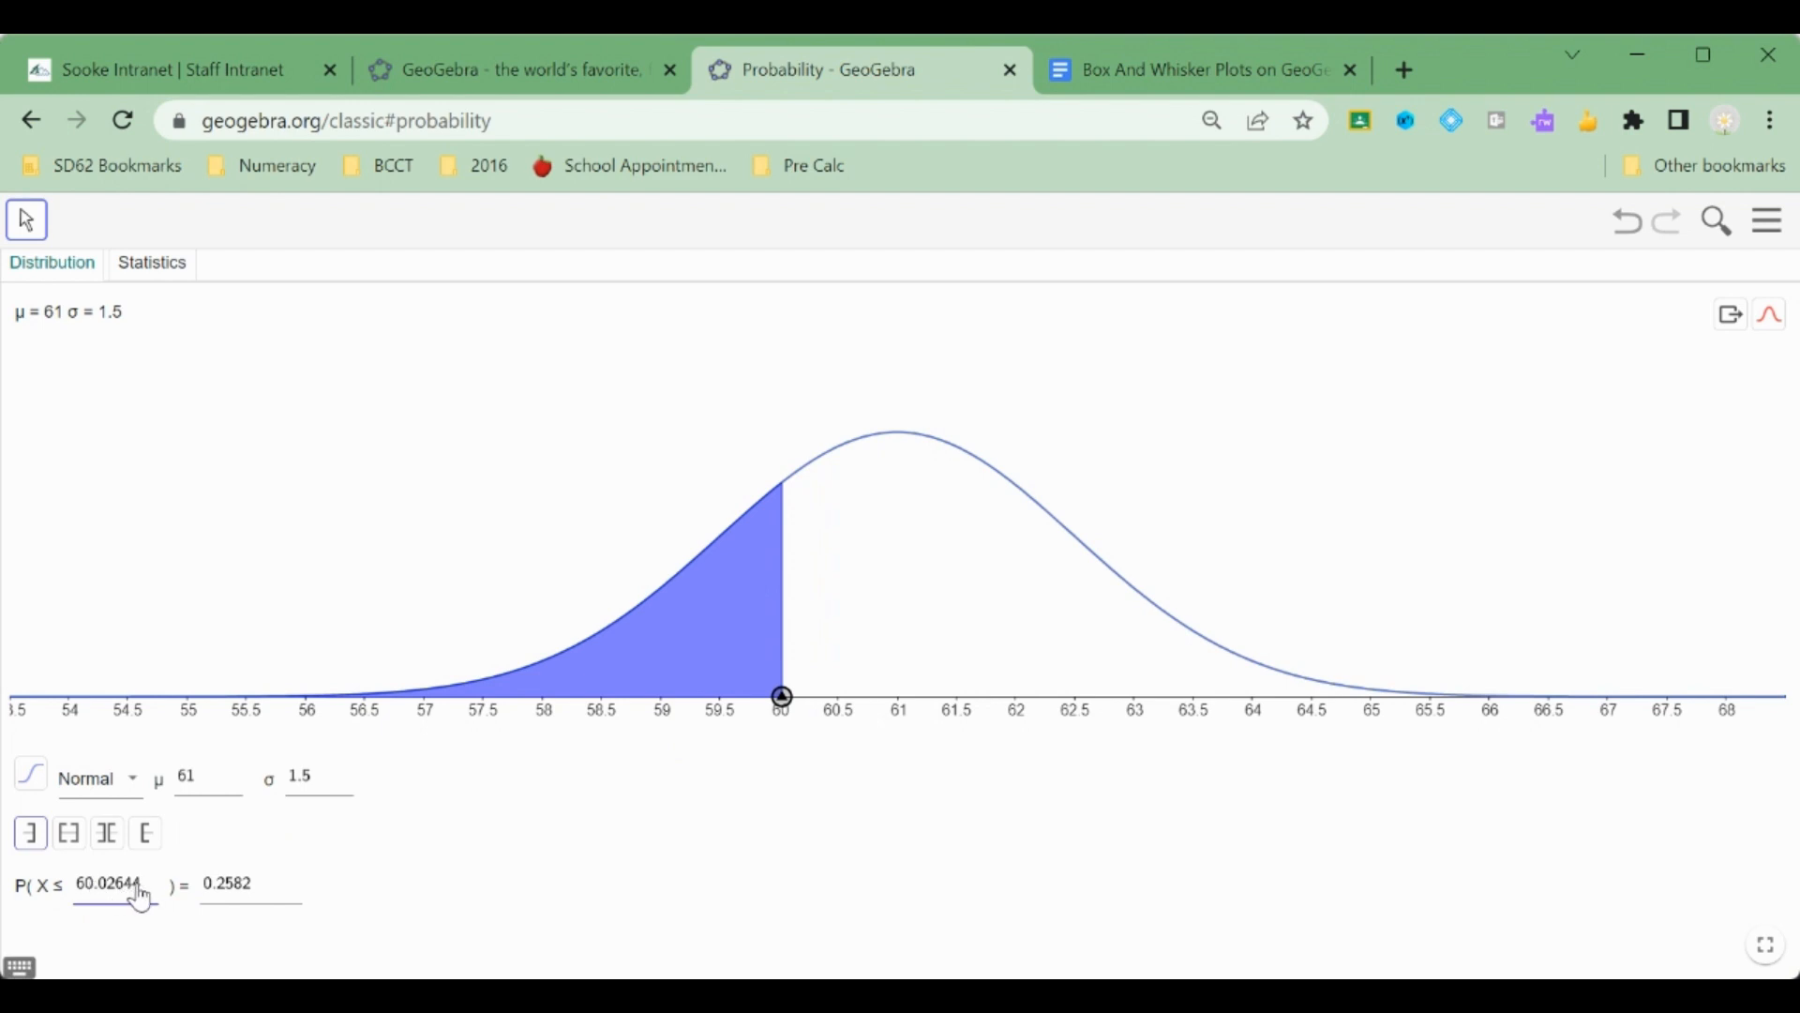
{"action": "left_click_drag", "start_coordinate": [123, 896], "coordinate": [83, 893]}
{"action": "type", "text": "60"}
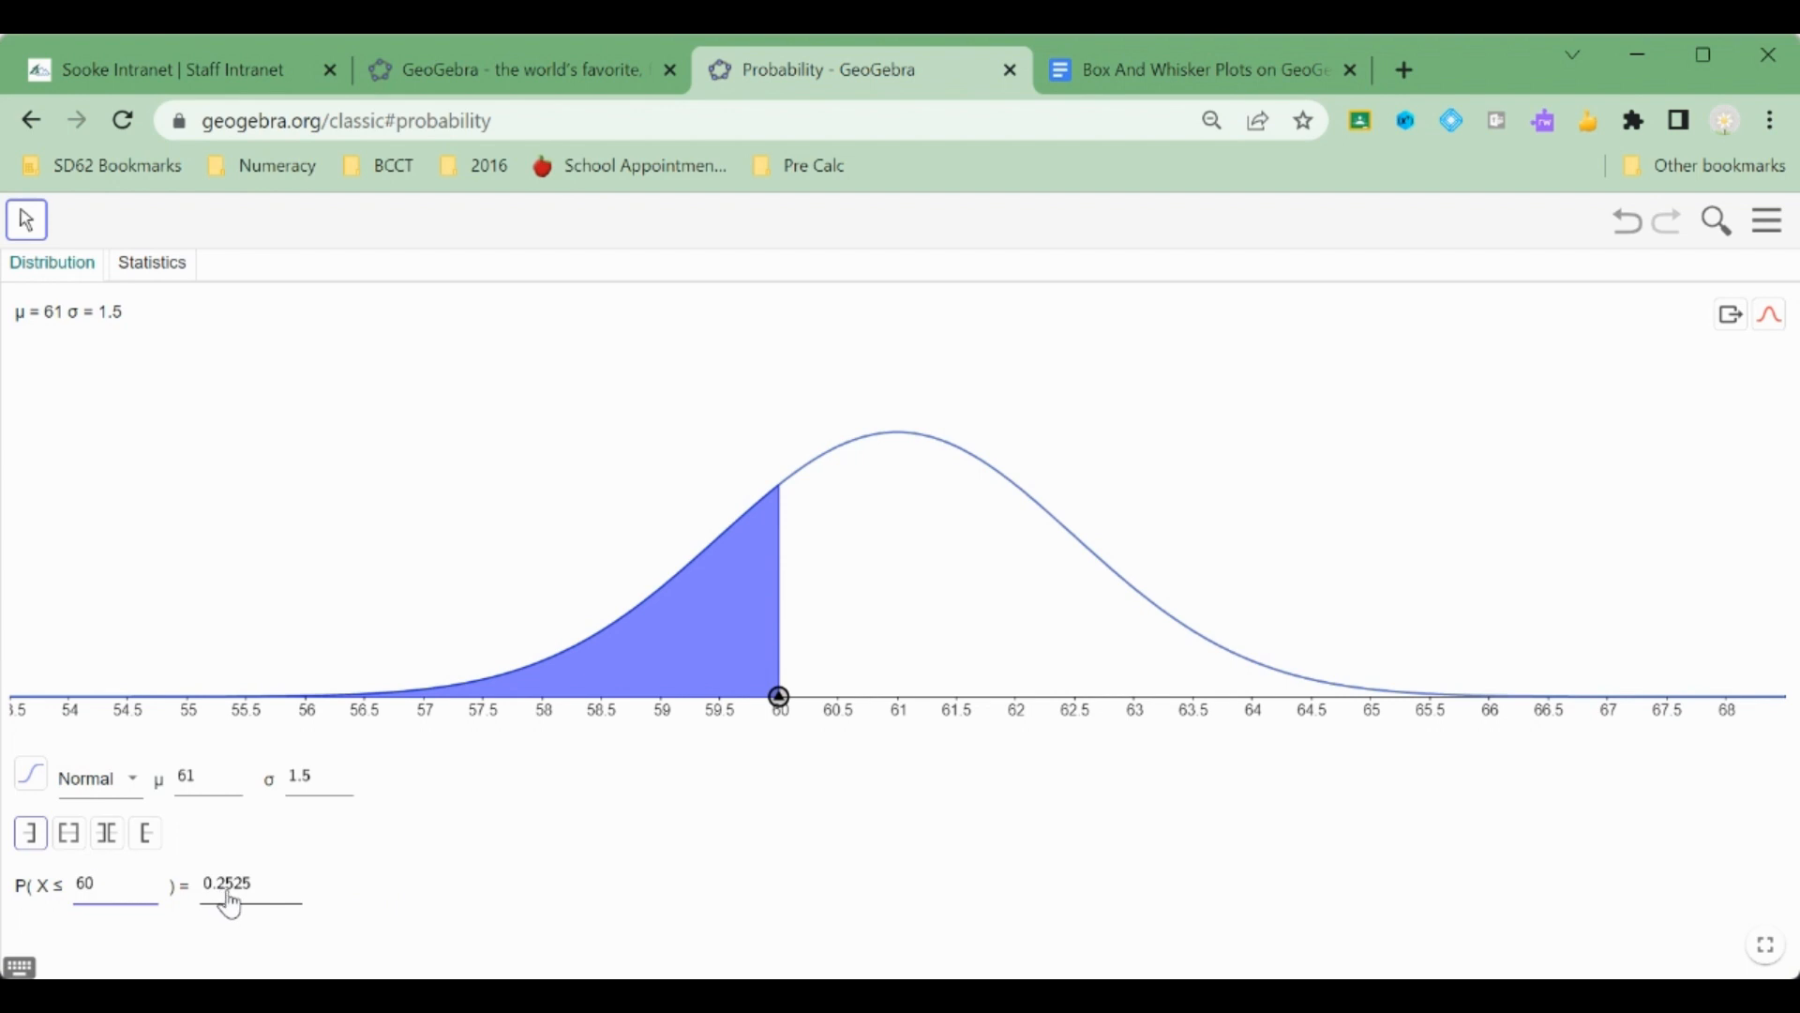
Paste the graph screenshot for below 60 days into the third answer box.
{"action": "left_click", "coordinate": [495, 882]}
{"action": "left_click", "coordinate": [1229, 68]}
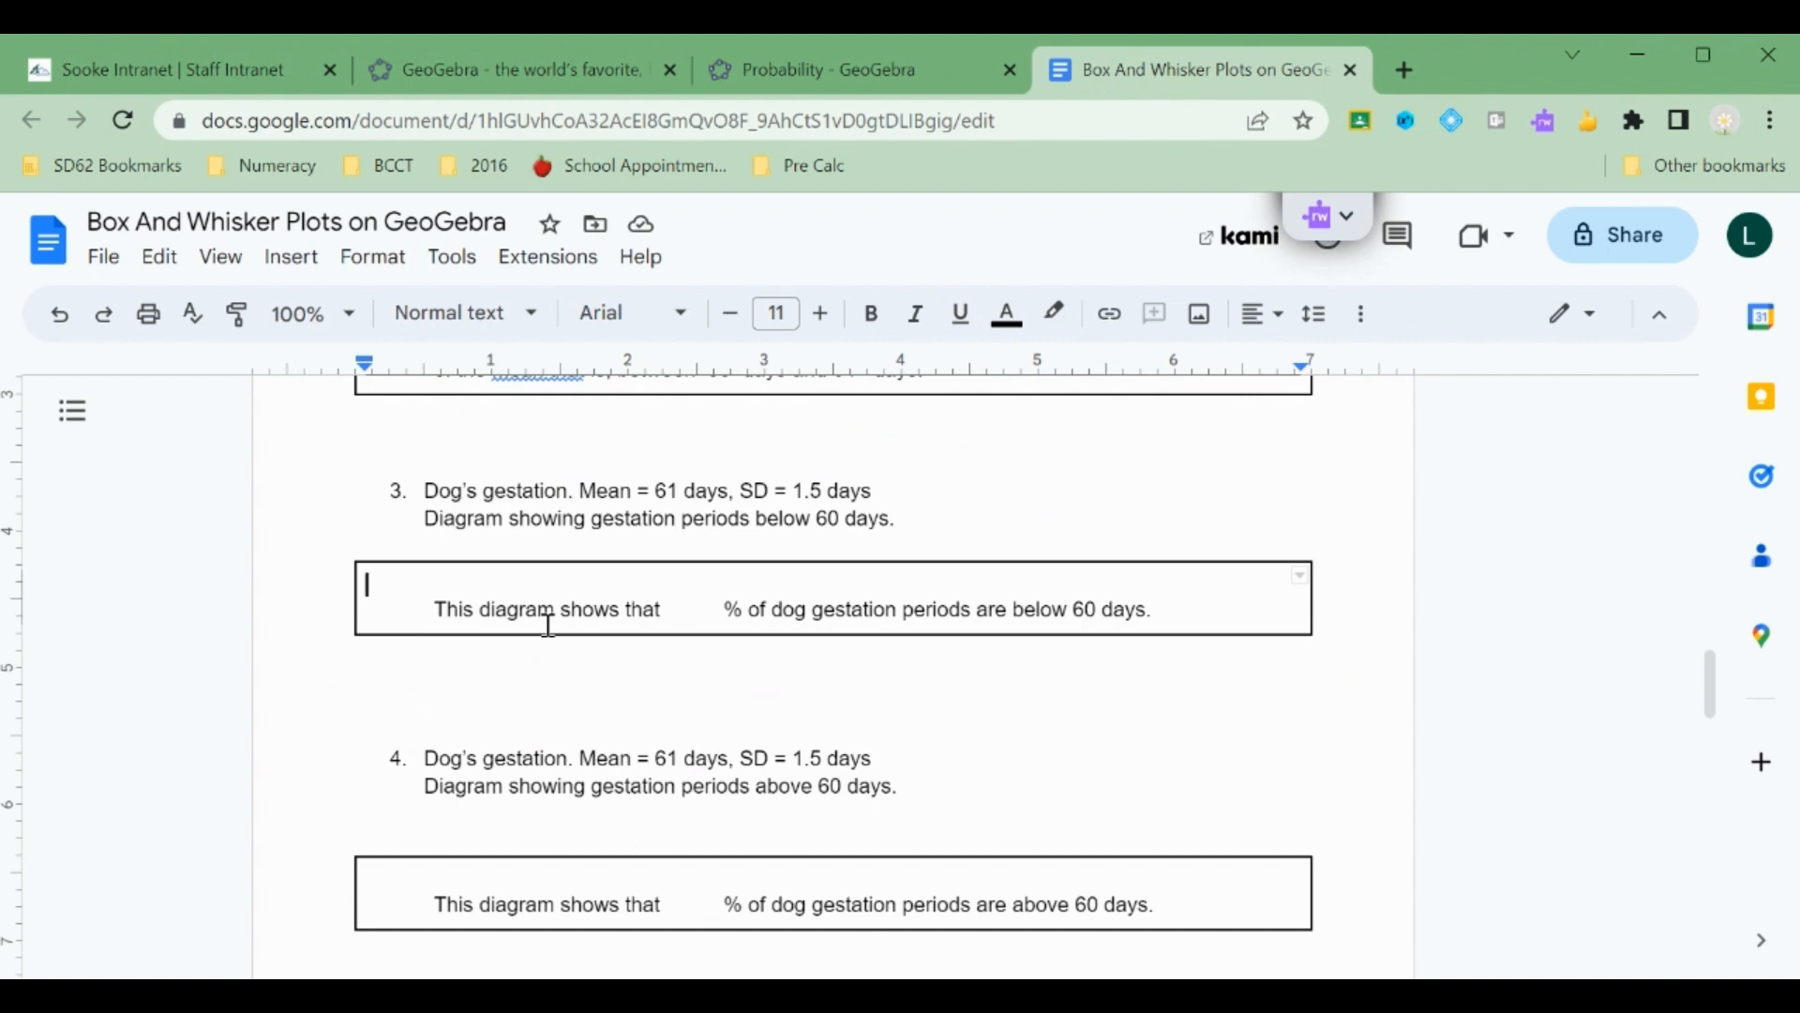
{"action": "key", "text": "ctrl+v"}
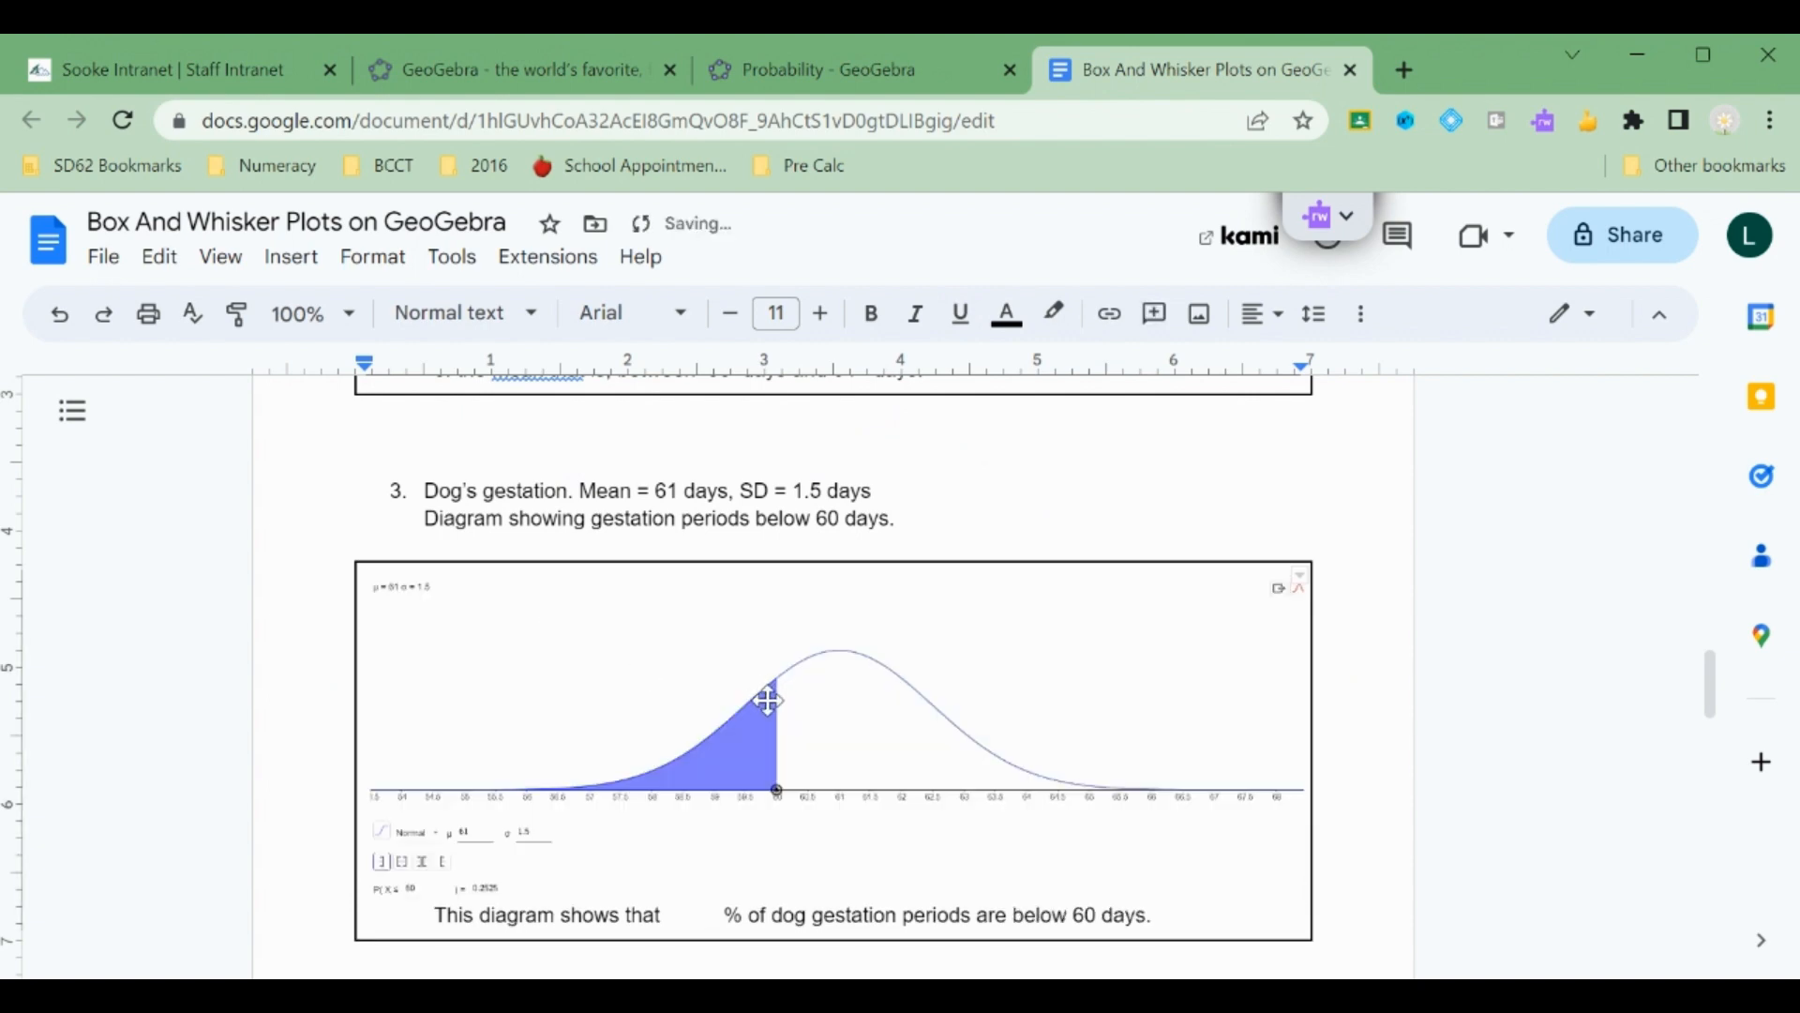
Fill in the third answer box with 25 percent.
{"action": "scroll", "coordinate": [767, 700], "scroll_direction": "down", "scroll_amount": 5}
{"action": "scroll", "coordinate": [767, 703], "scroll_direction": "up", "scroll_amount": 2}
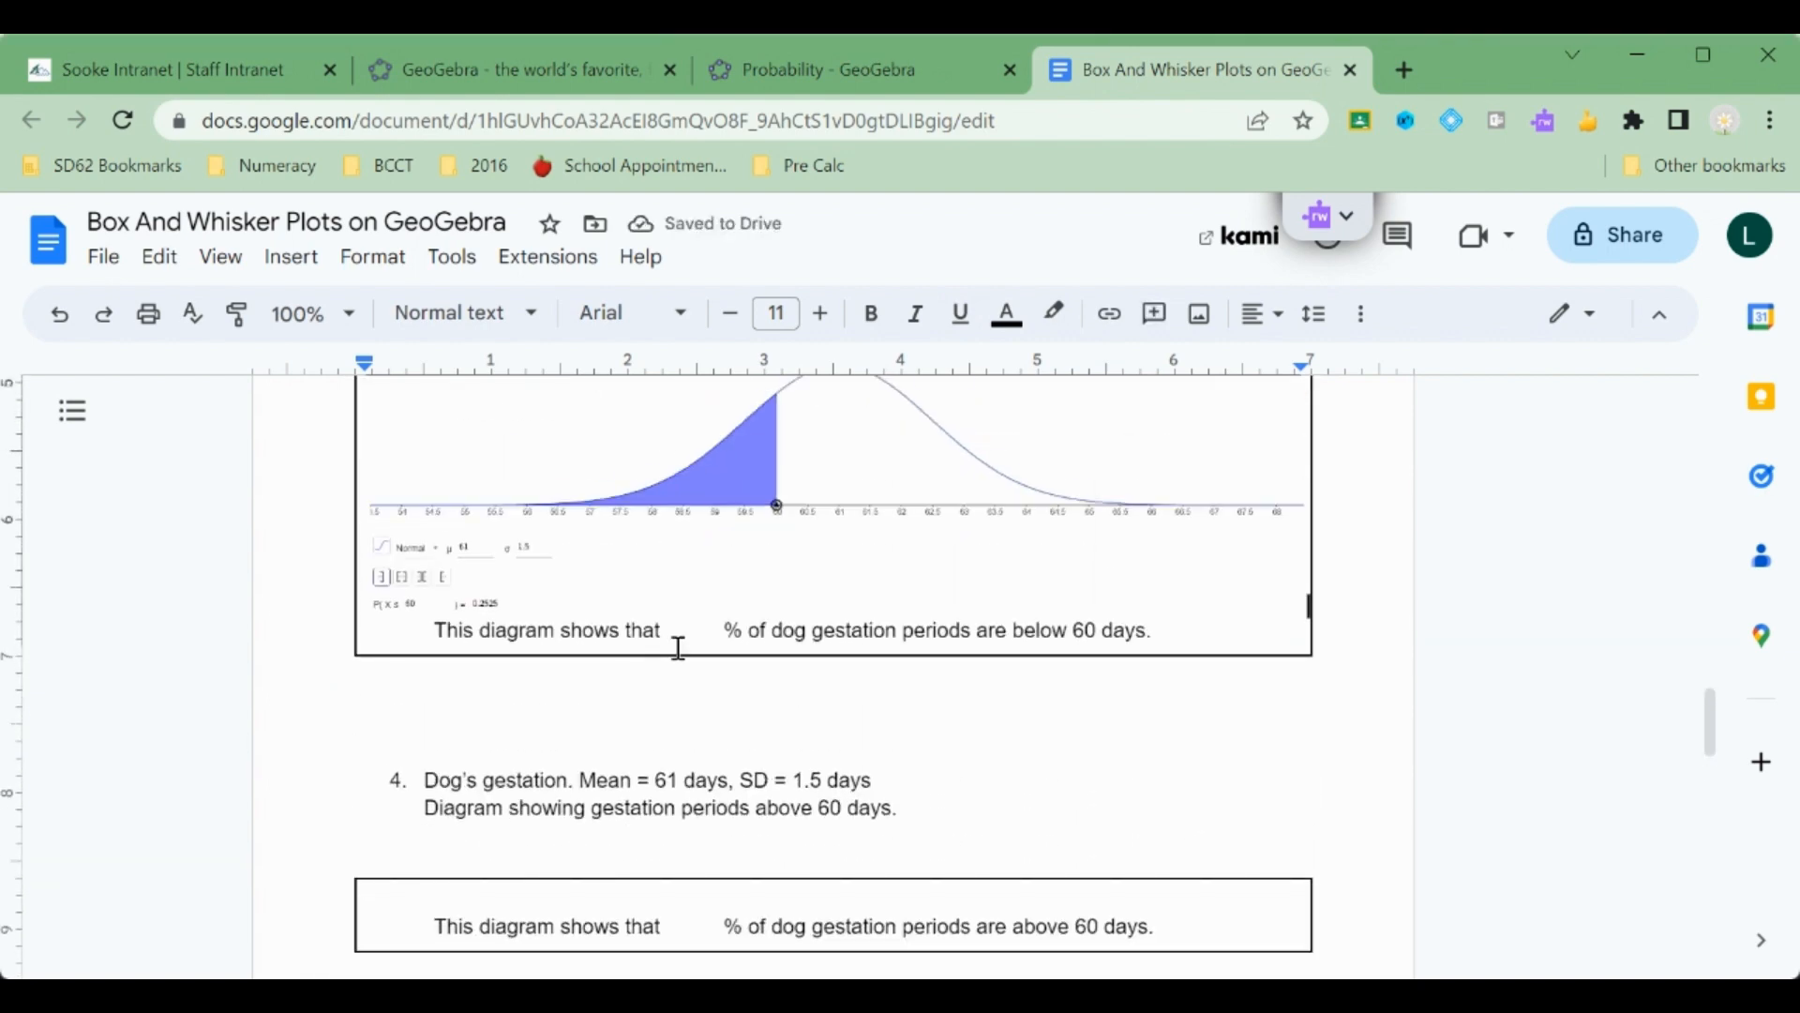
{"action": "left_click", "coordinate": [684, 628]}
{"action": "type", "text": "25"}
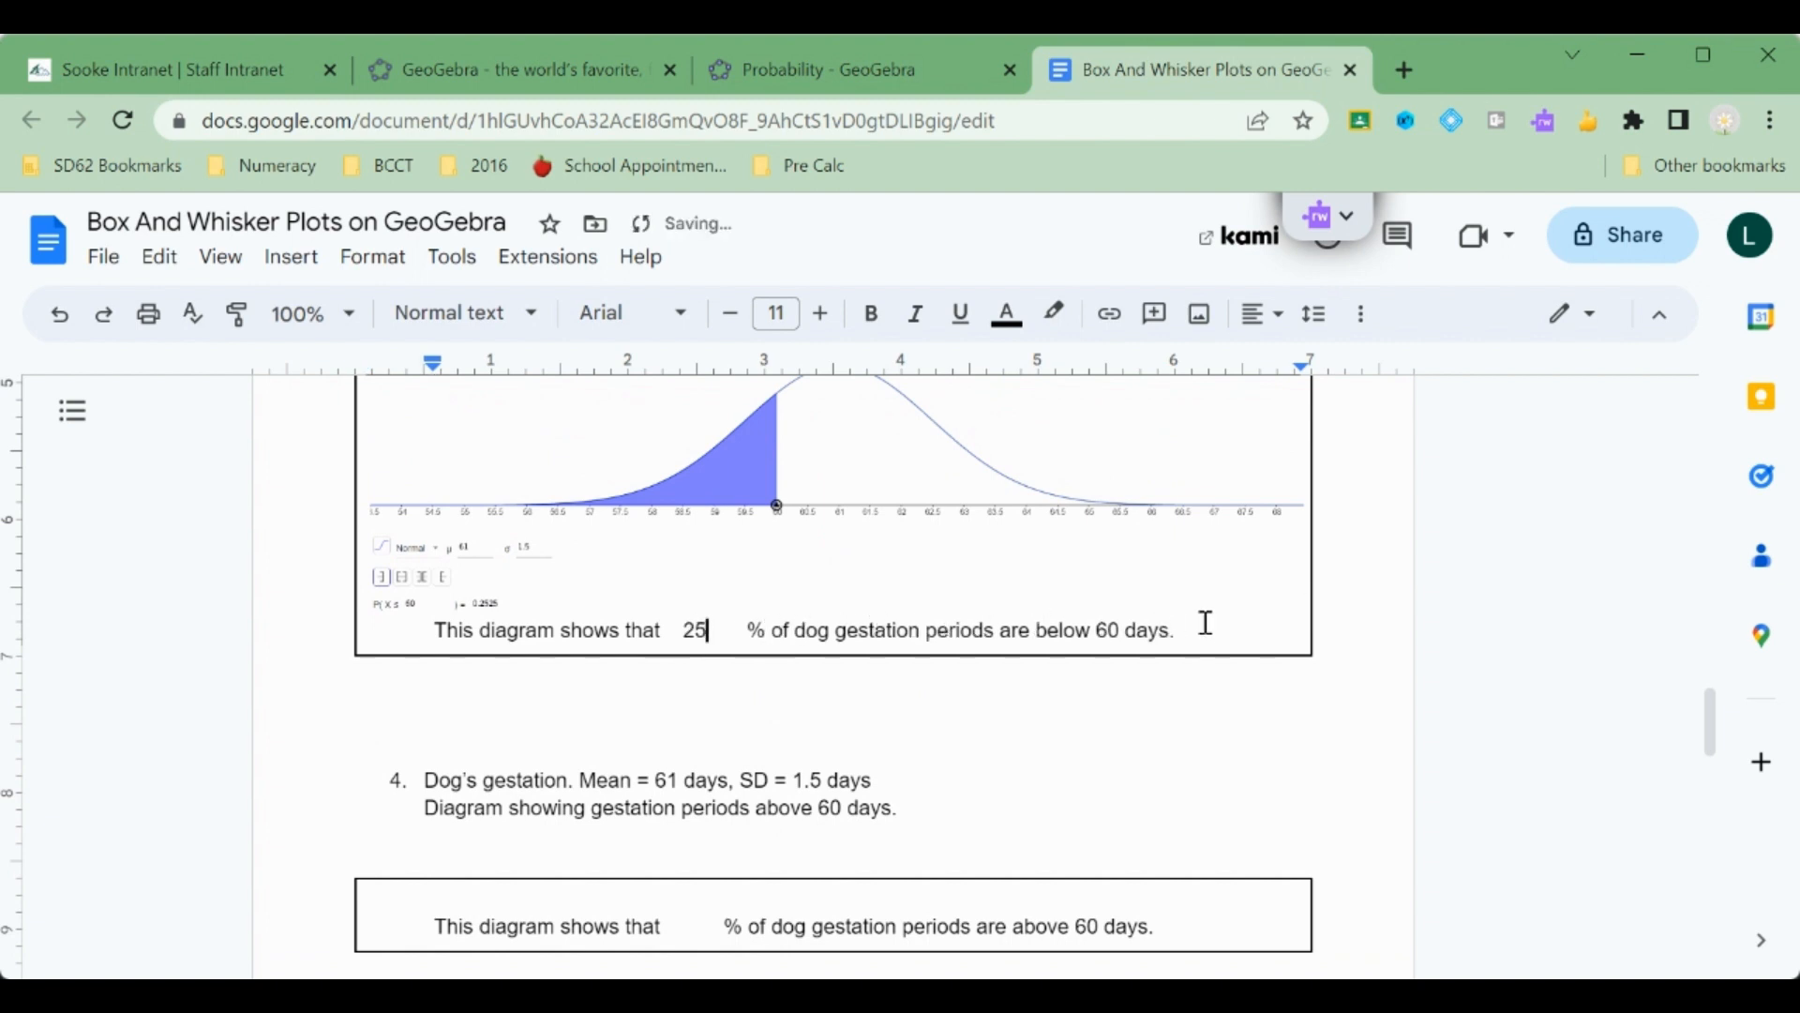
Switch the probability calculator to a right-sided interval, 60 ≤ X.
{"action": "scroll", "coordinate": [975, 728], "scroll_direction": "down", "scroll_amount": 2}
{"action": "scroll", "coordinate": [752, 725], "scroll_direction": "down", "scroll_amount": 2}
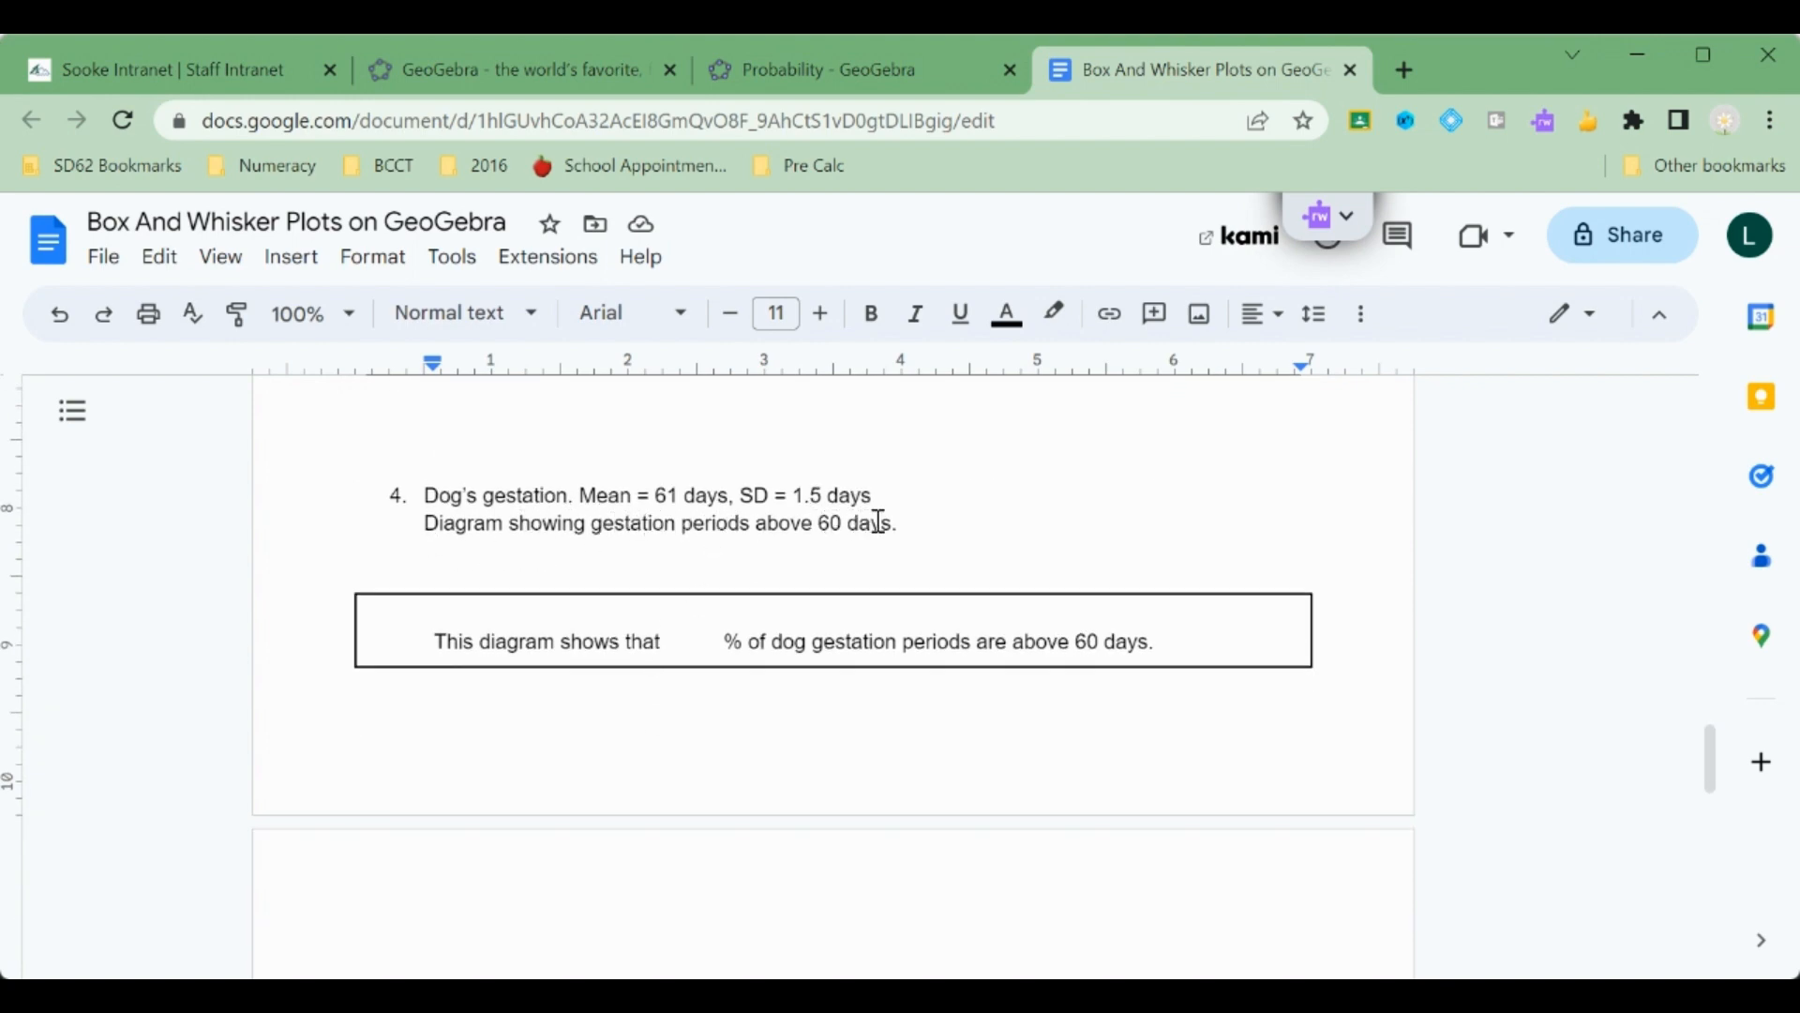
{"action": "scroll", "coordinate": [879, 522], "scroll_direction": "up", "scroll_amount": 3}
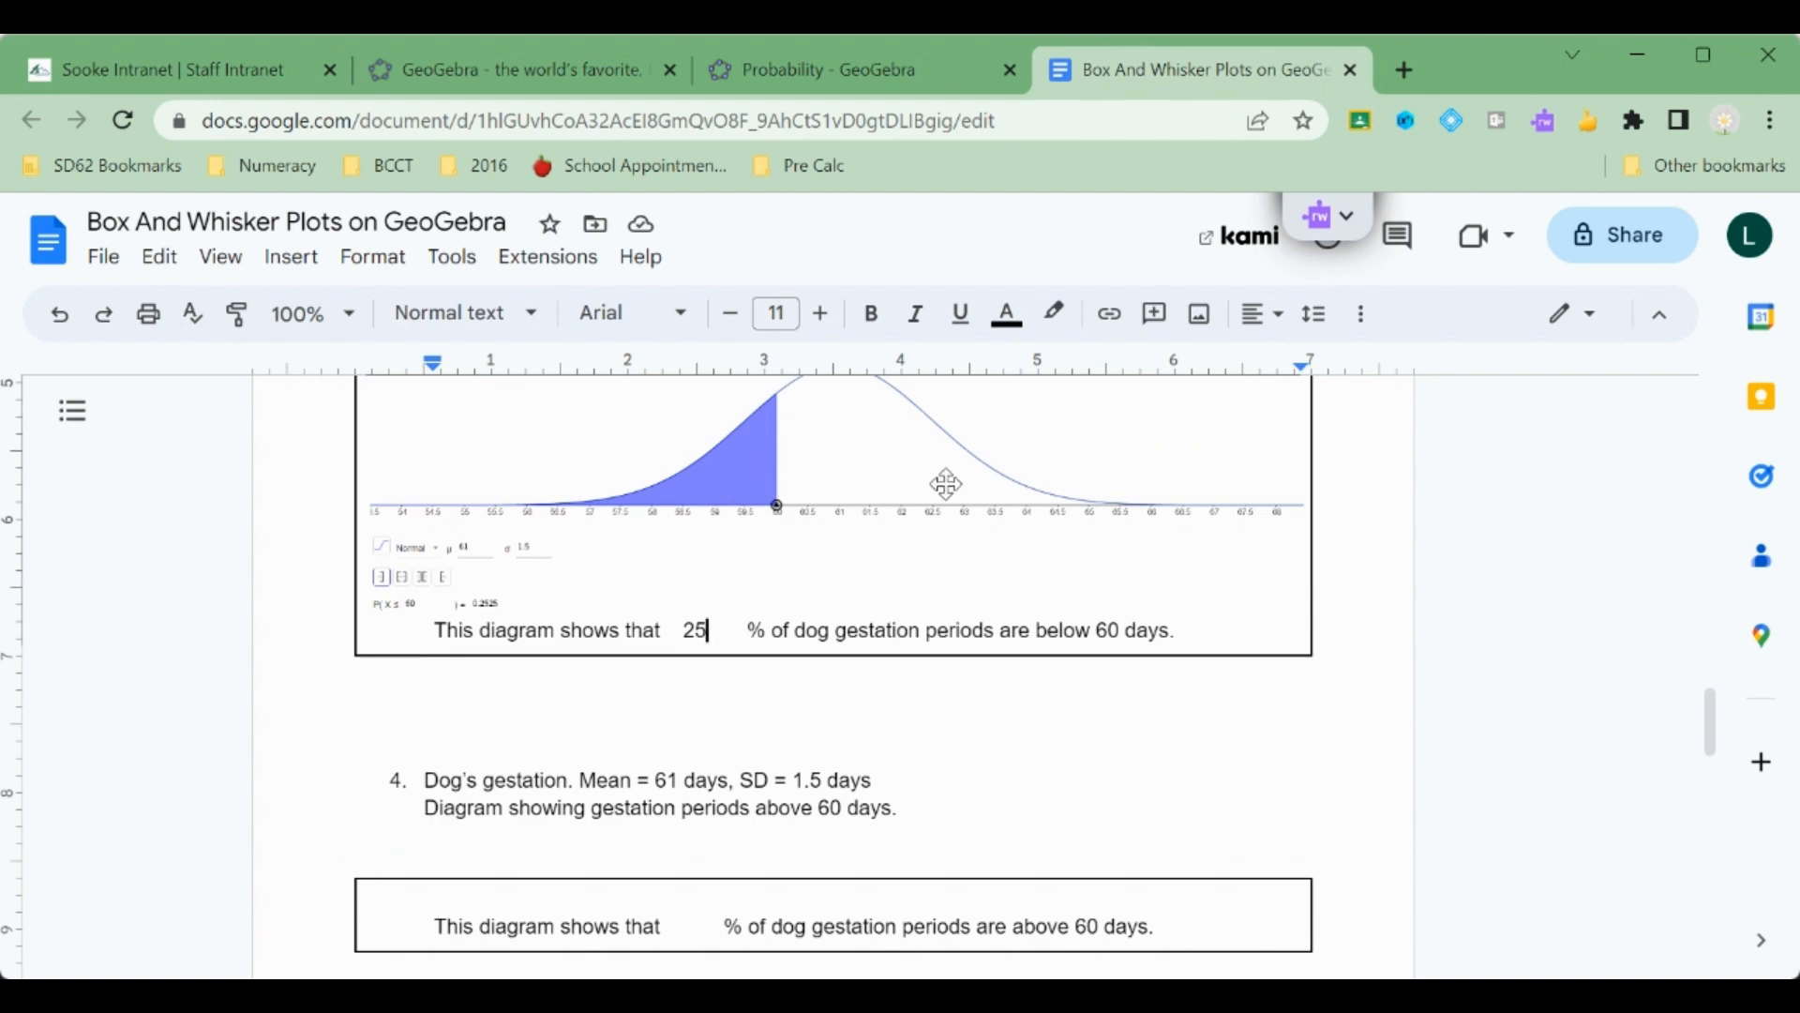
{"action": "scroll", "coordinate": [703, 622], "scroll_direction": "down", "scroll_amount": 3}
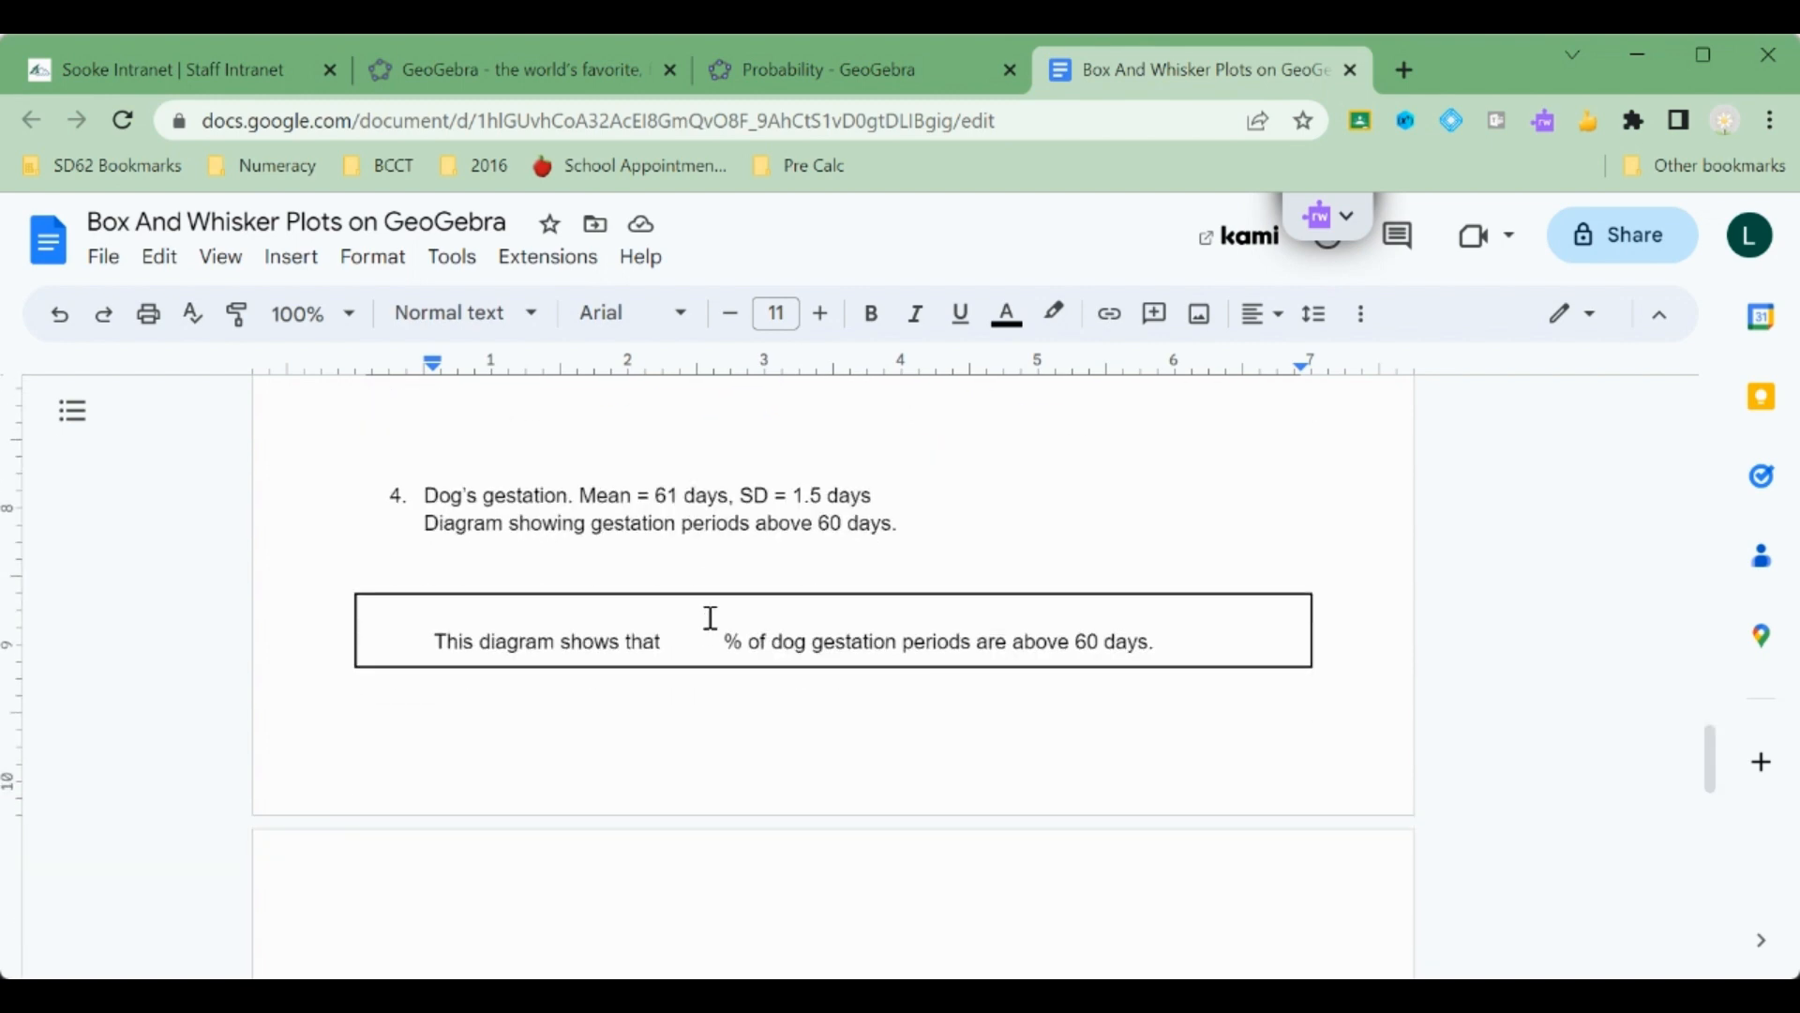
{"action": "left_click", "coordinate": [710, 618]}
{"action": "left_click", "coordinate": [869, 53]}
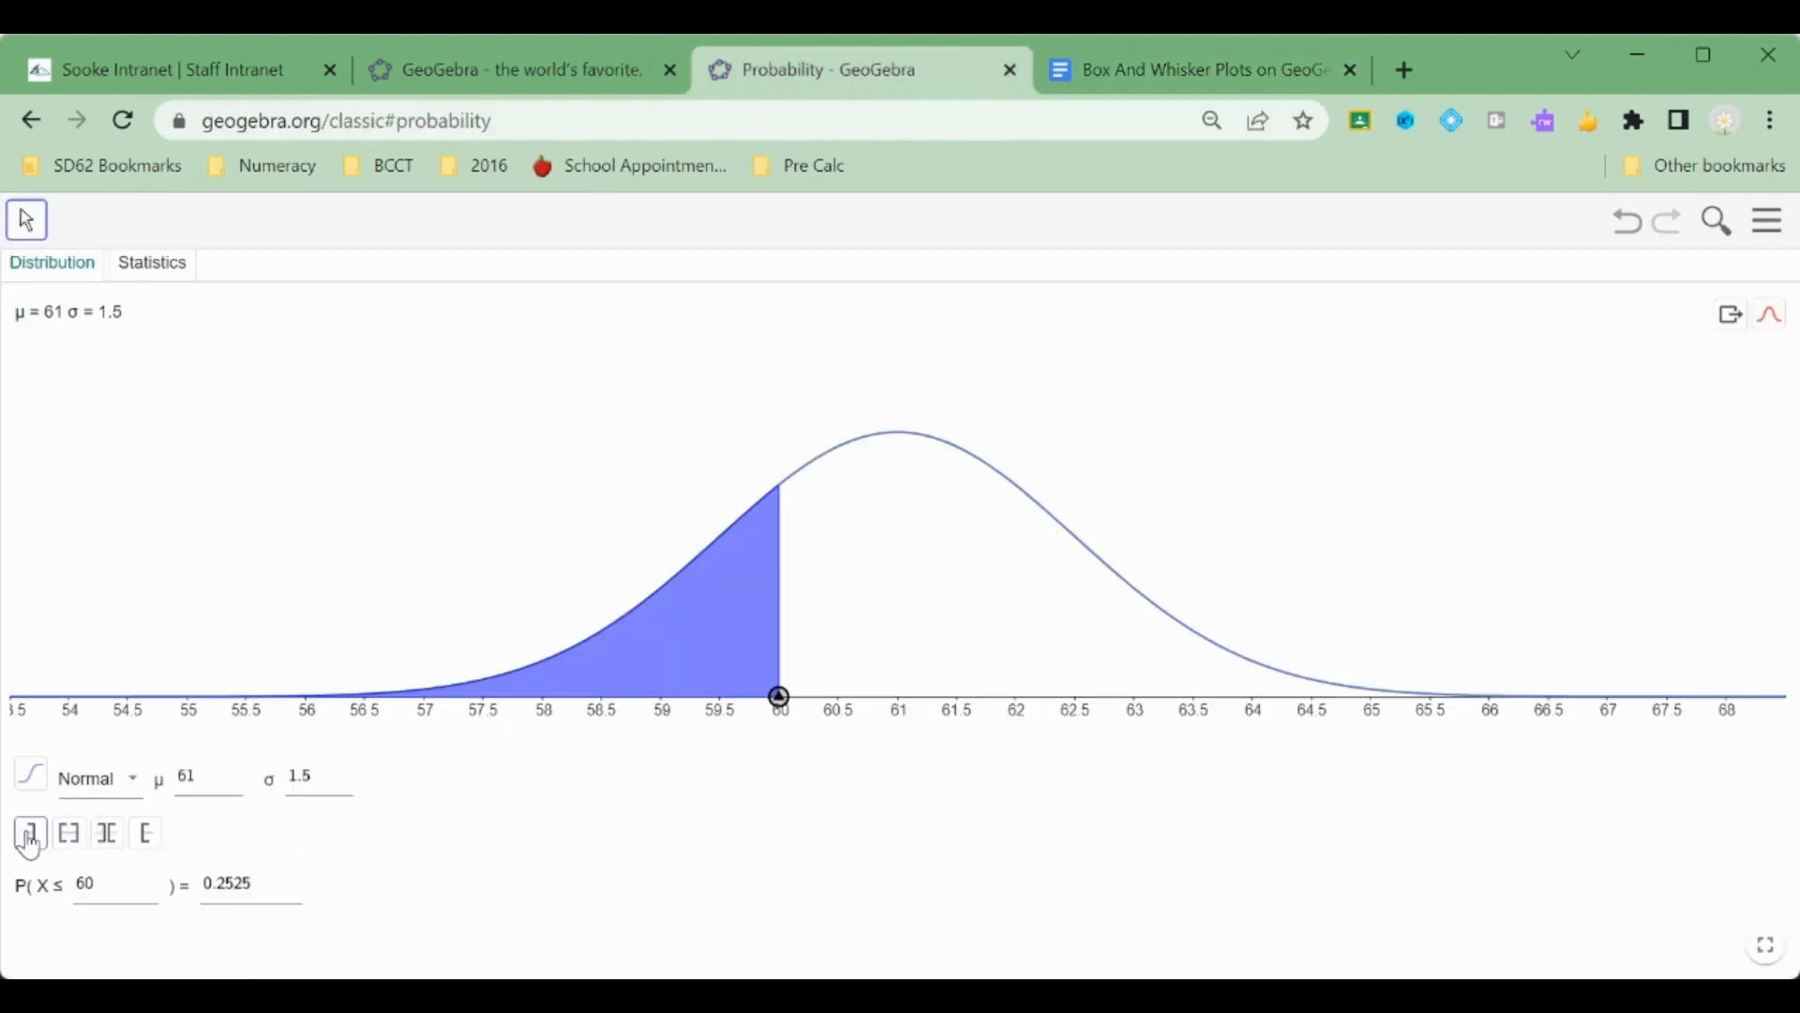
{"action": "left_click", "coordinate": [147, 833]}
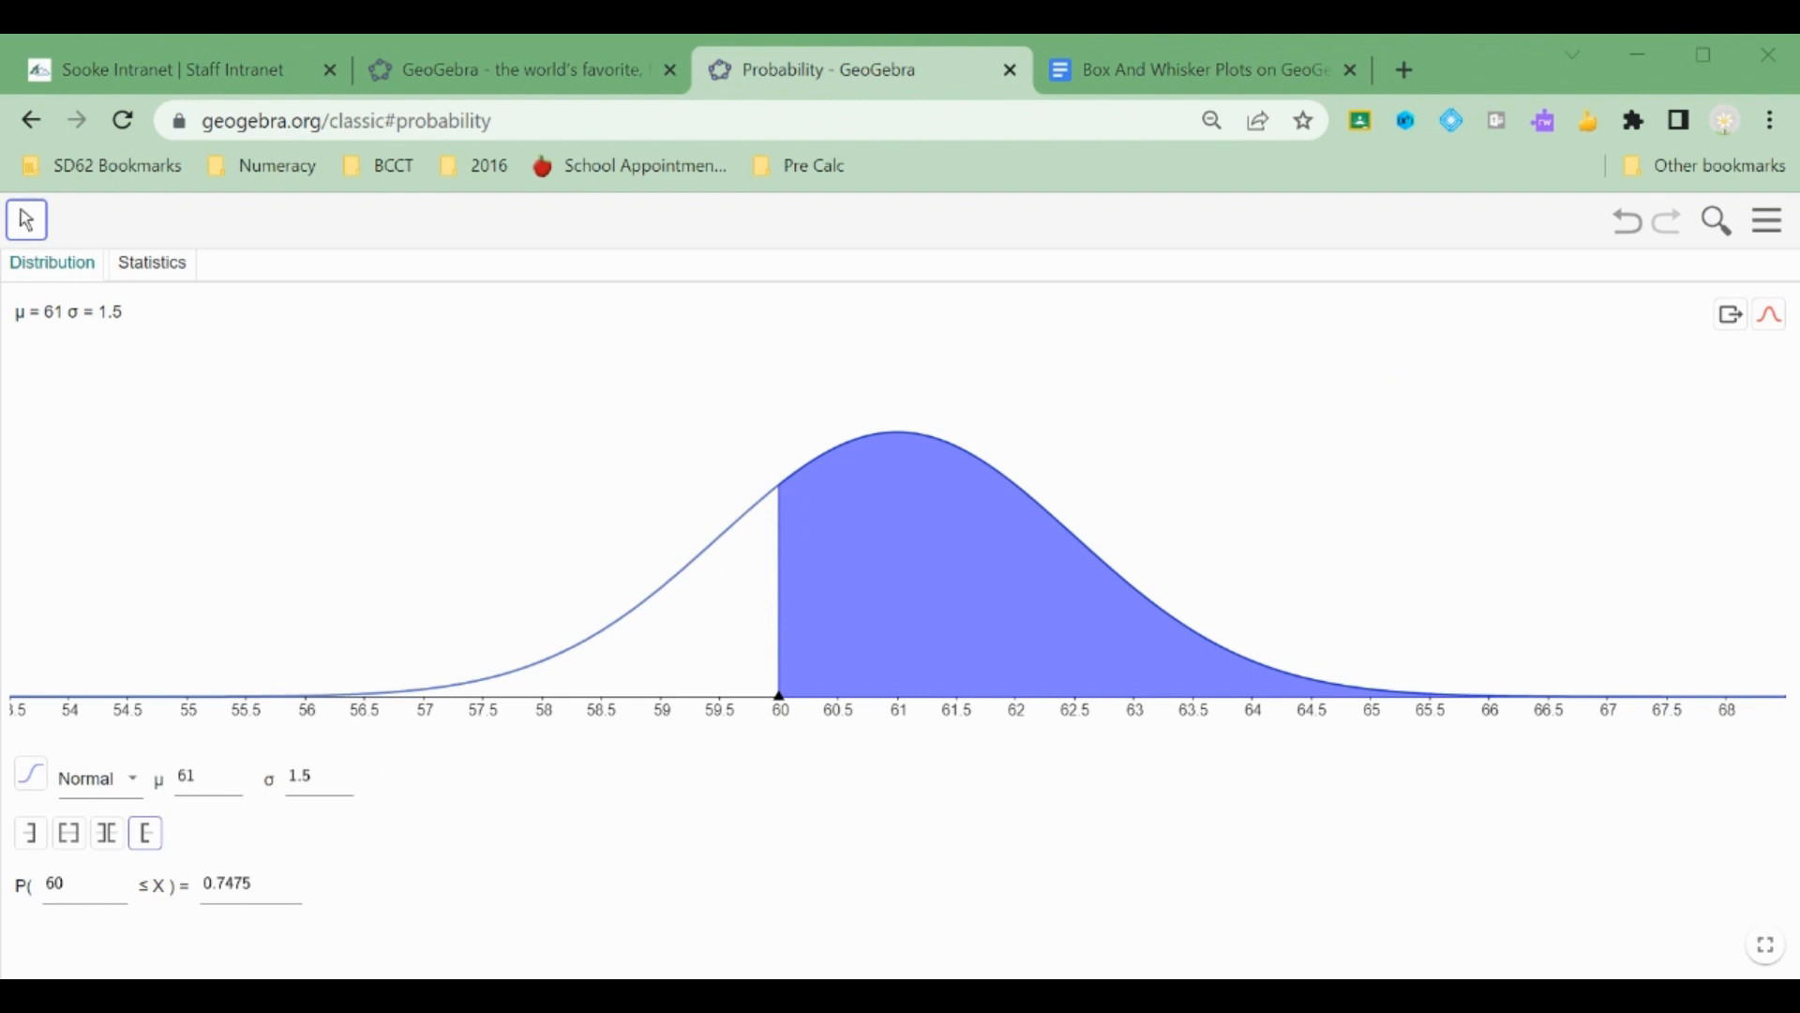
Paste the above-60-days graph into the fourth answer box and fill in 75 percent.
{"action": "left_click", "coordinate": [1236, 73]}
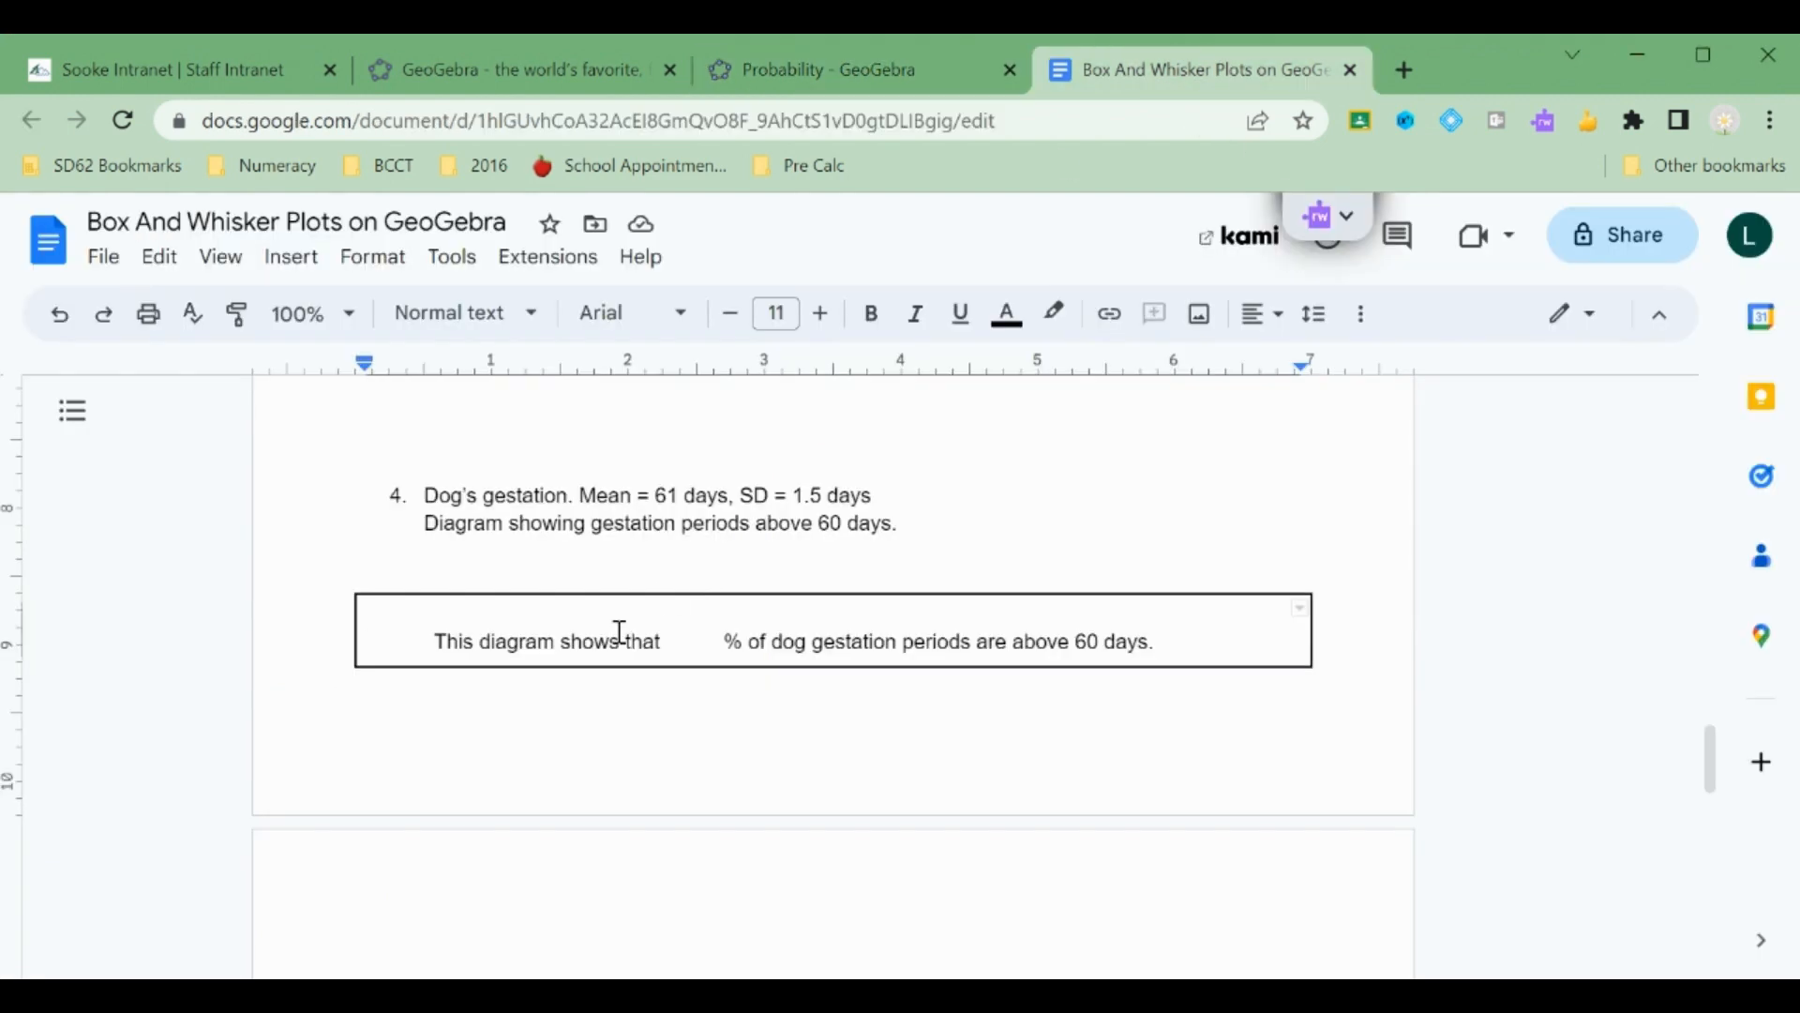
{"action": "key", "text": "ctrl+v"}
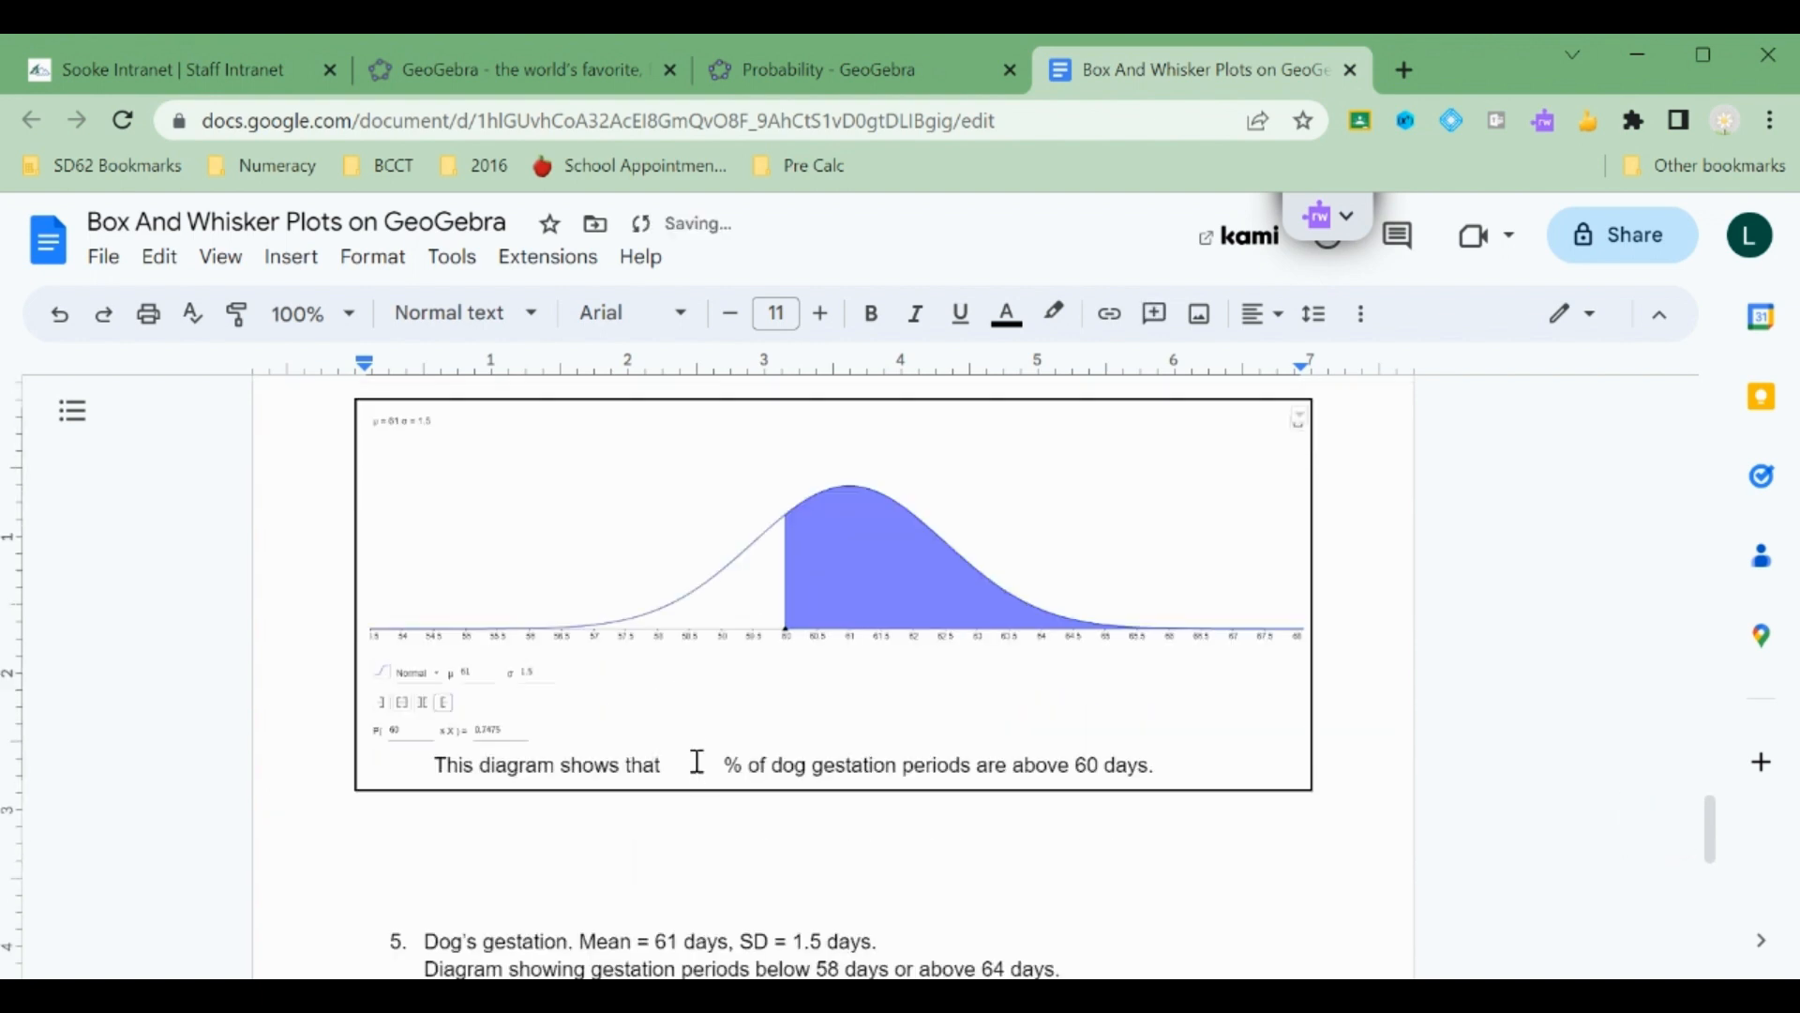
{"action": "left_click", "coordinate": [697, 761]}
{"action": "type", "text": "75"}
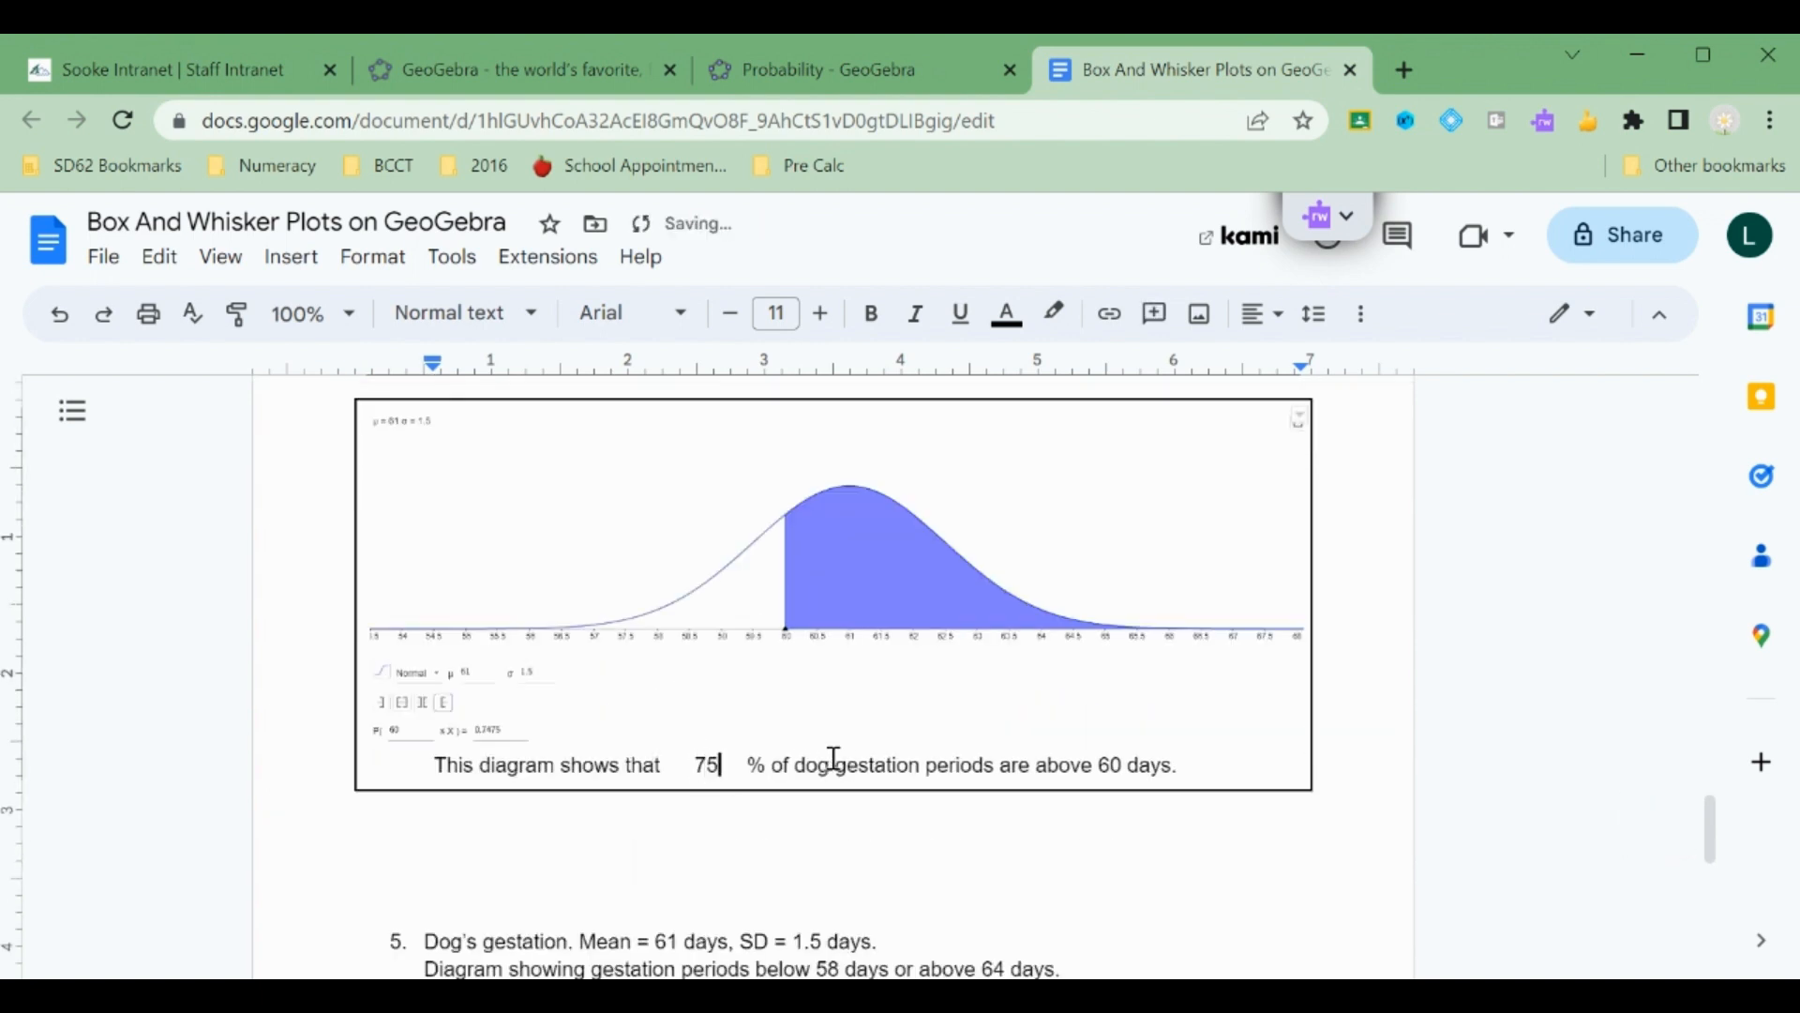
Switch the calculator to a two-tailed interval with X ≤ 58 and X ≥ 64.
{"action": "scroll", "coordinate": [994, 759], "scroll_direction": "down", "scroll_amount": 3}
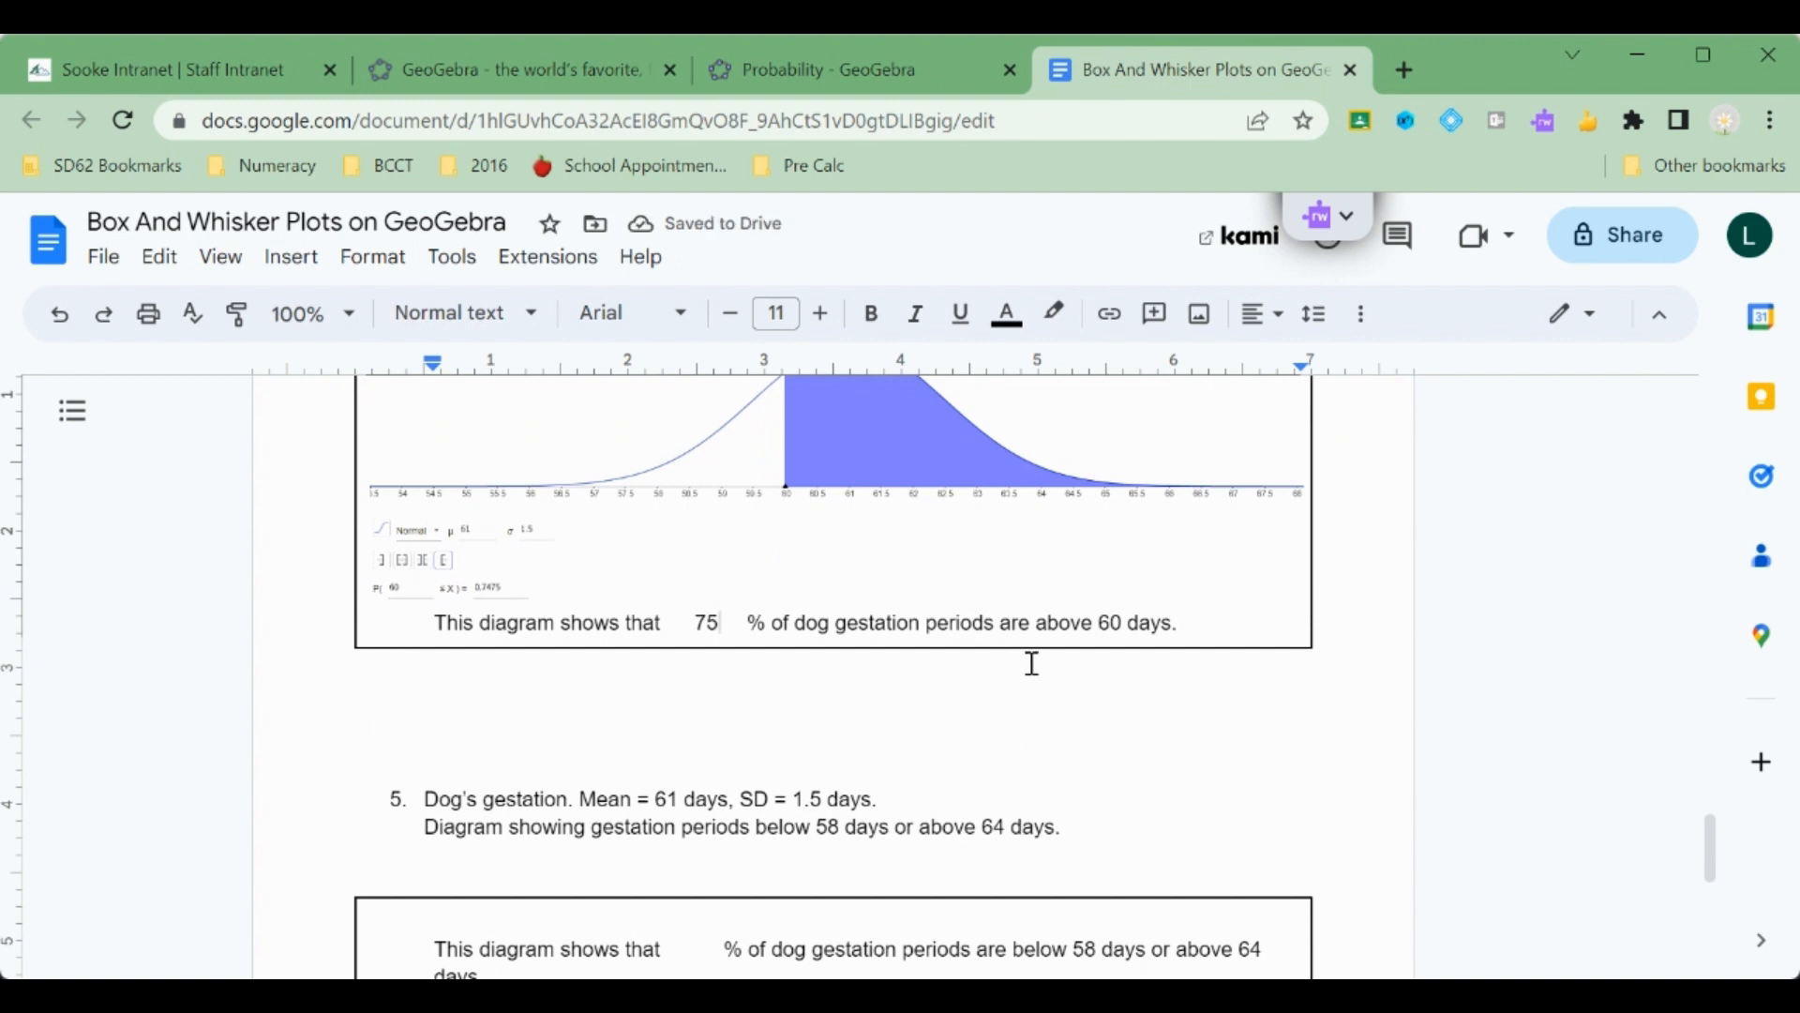
{"action": "scroll", "coordinate": [1031, 663], "scroll_direction": "down", "scroll_amount": 3}
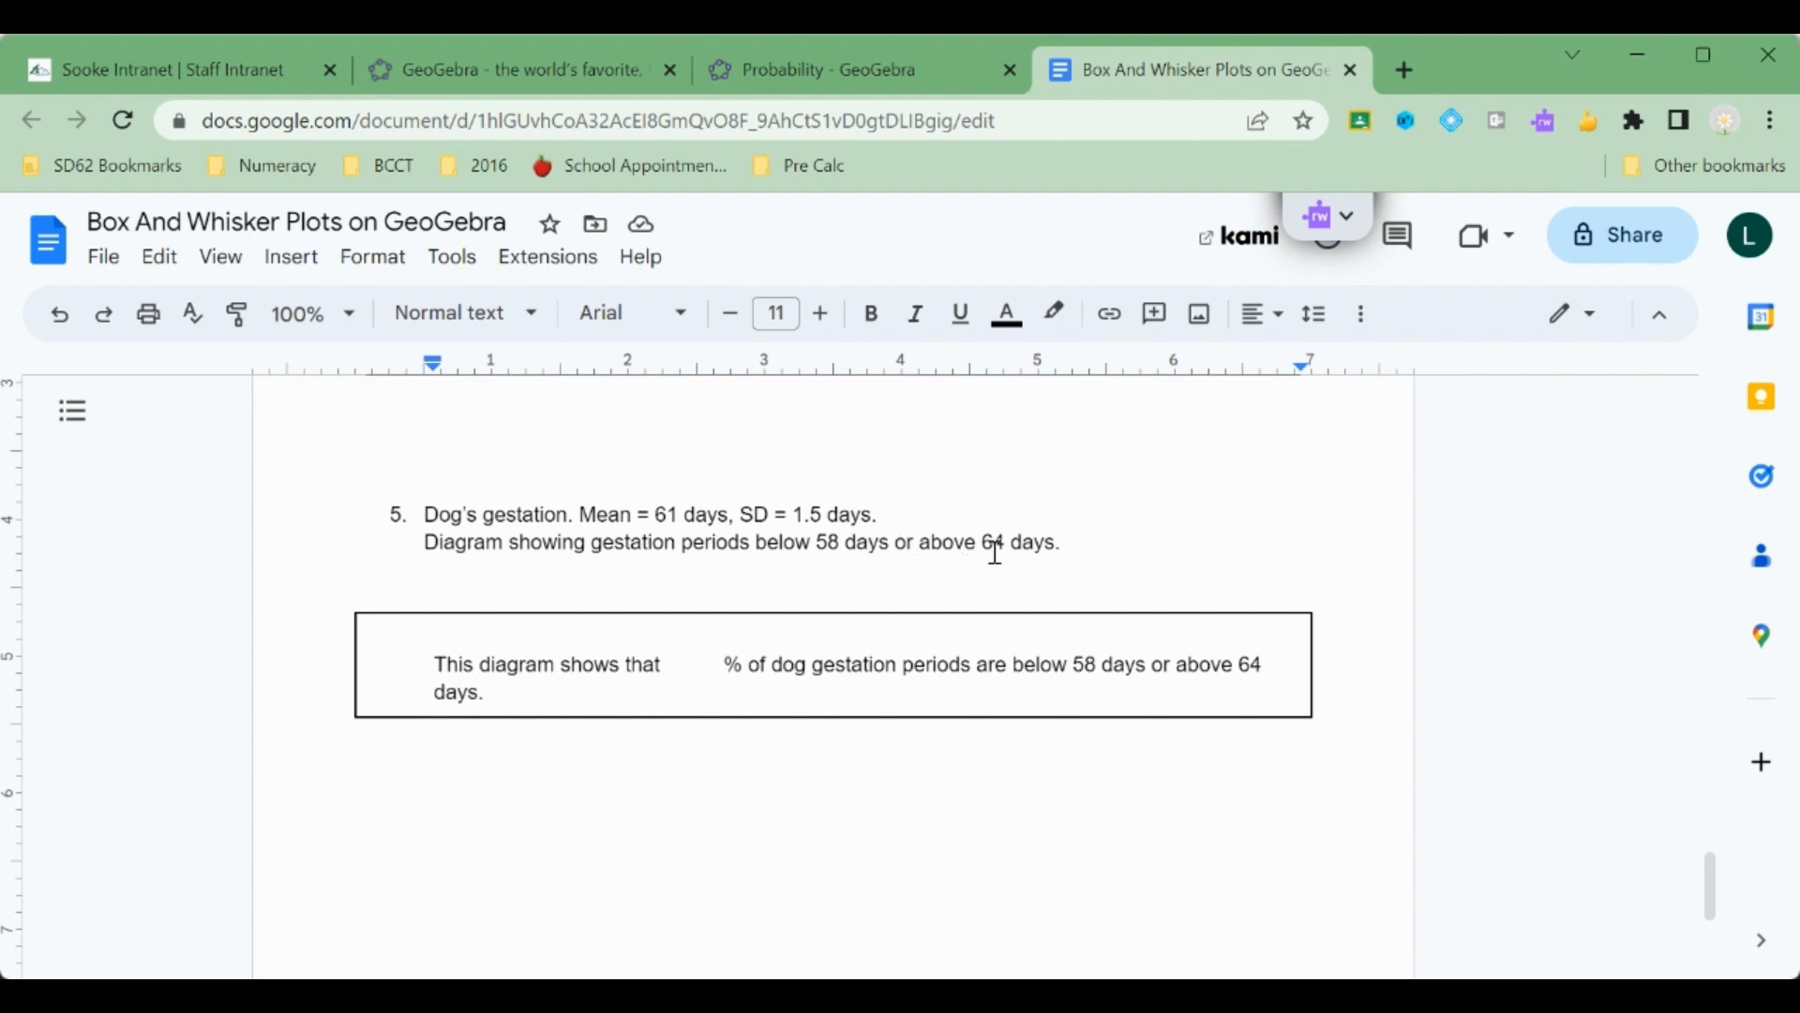
{"action": "left_click", "coordinate": [829, 62]}
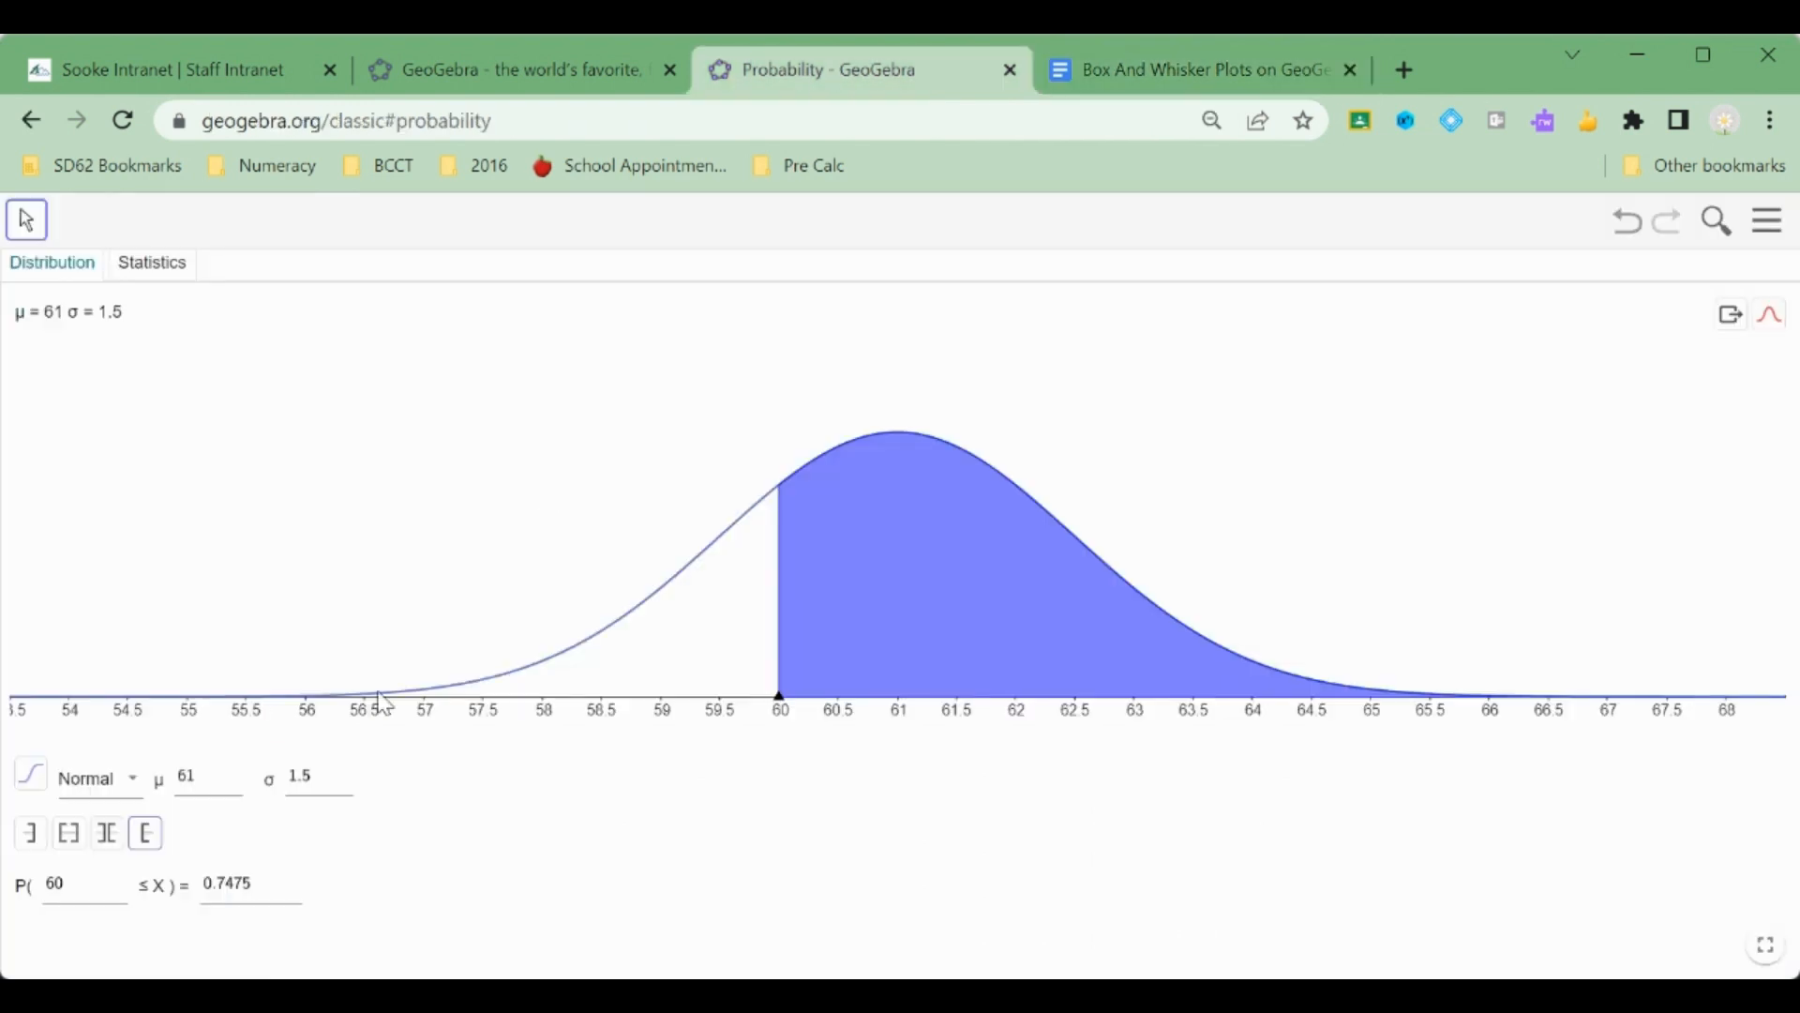
{"action": "left_click", "coordinate": [109, 836]}
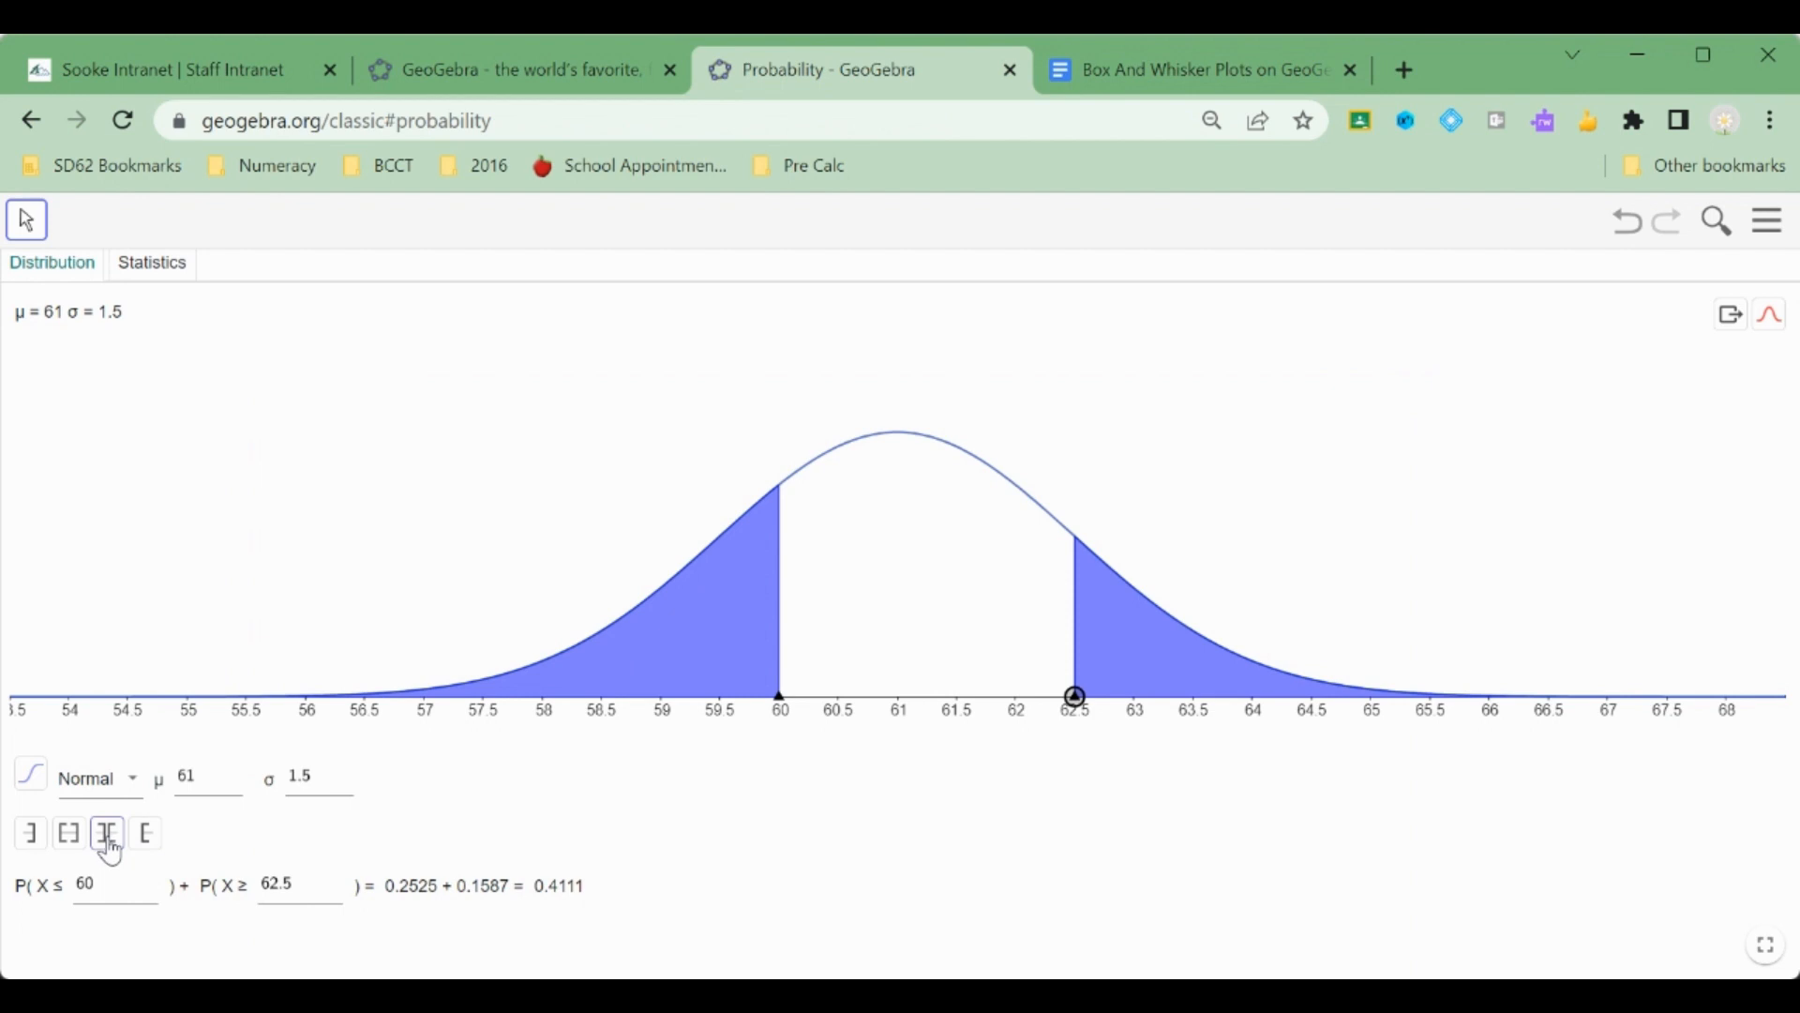
{"action": "left_click", "coordinate": [88, 893]}
{"action": "key", "text": "BackSpace"}
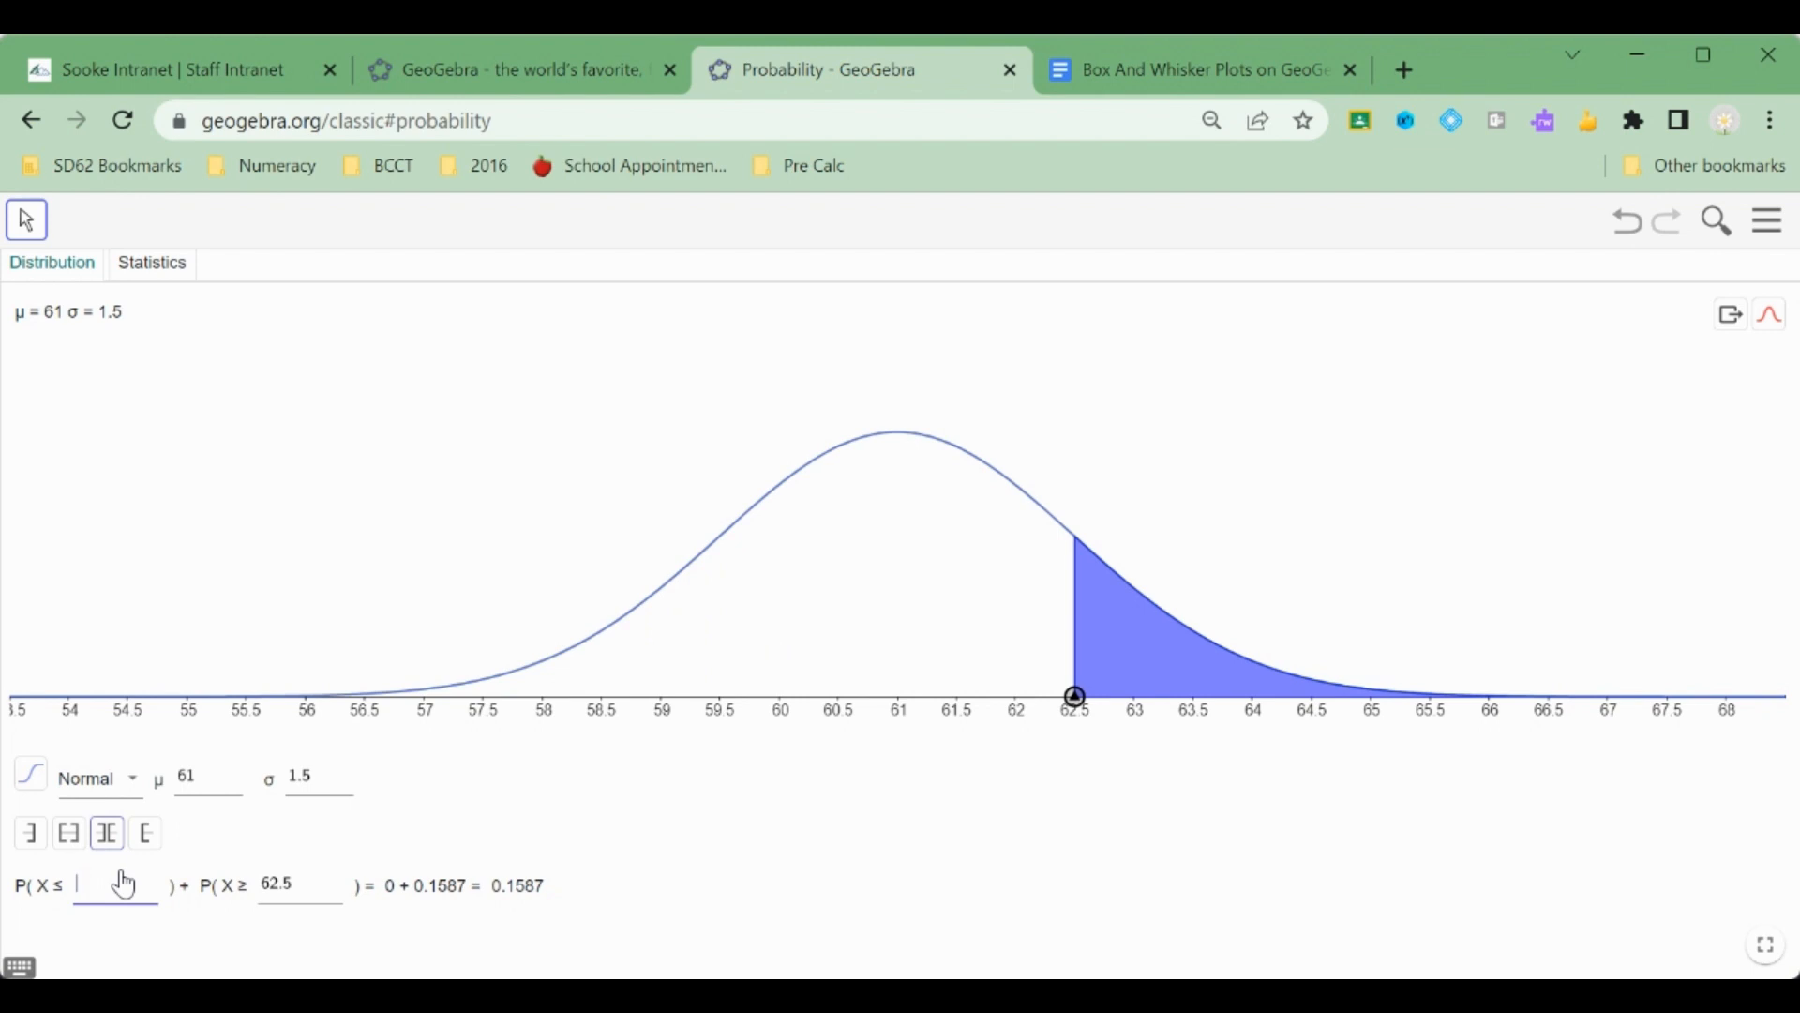
{"action": "type", "text": "58"}
{"action": "left_click", "coordinate": [327, 893]}
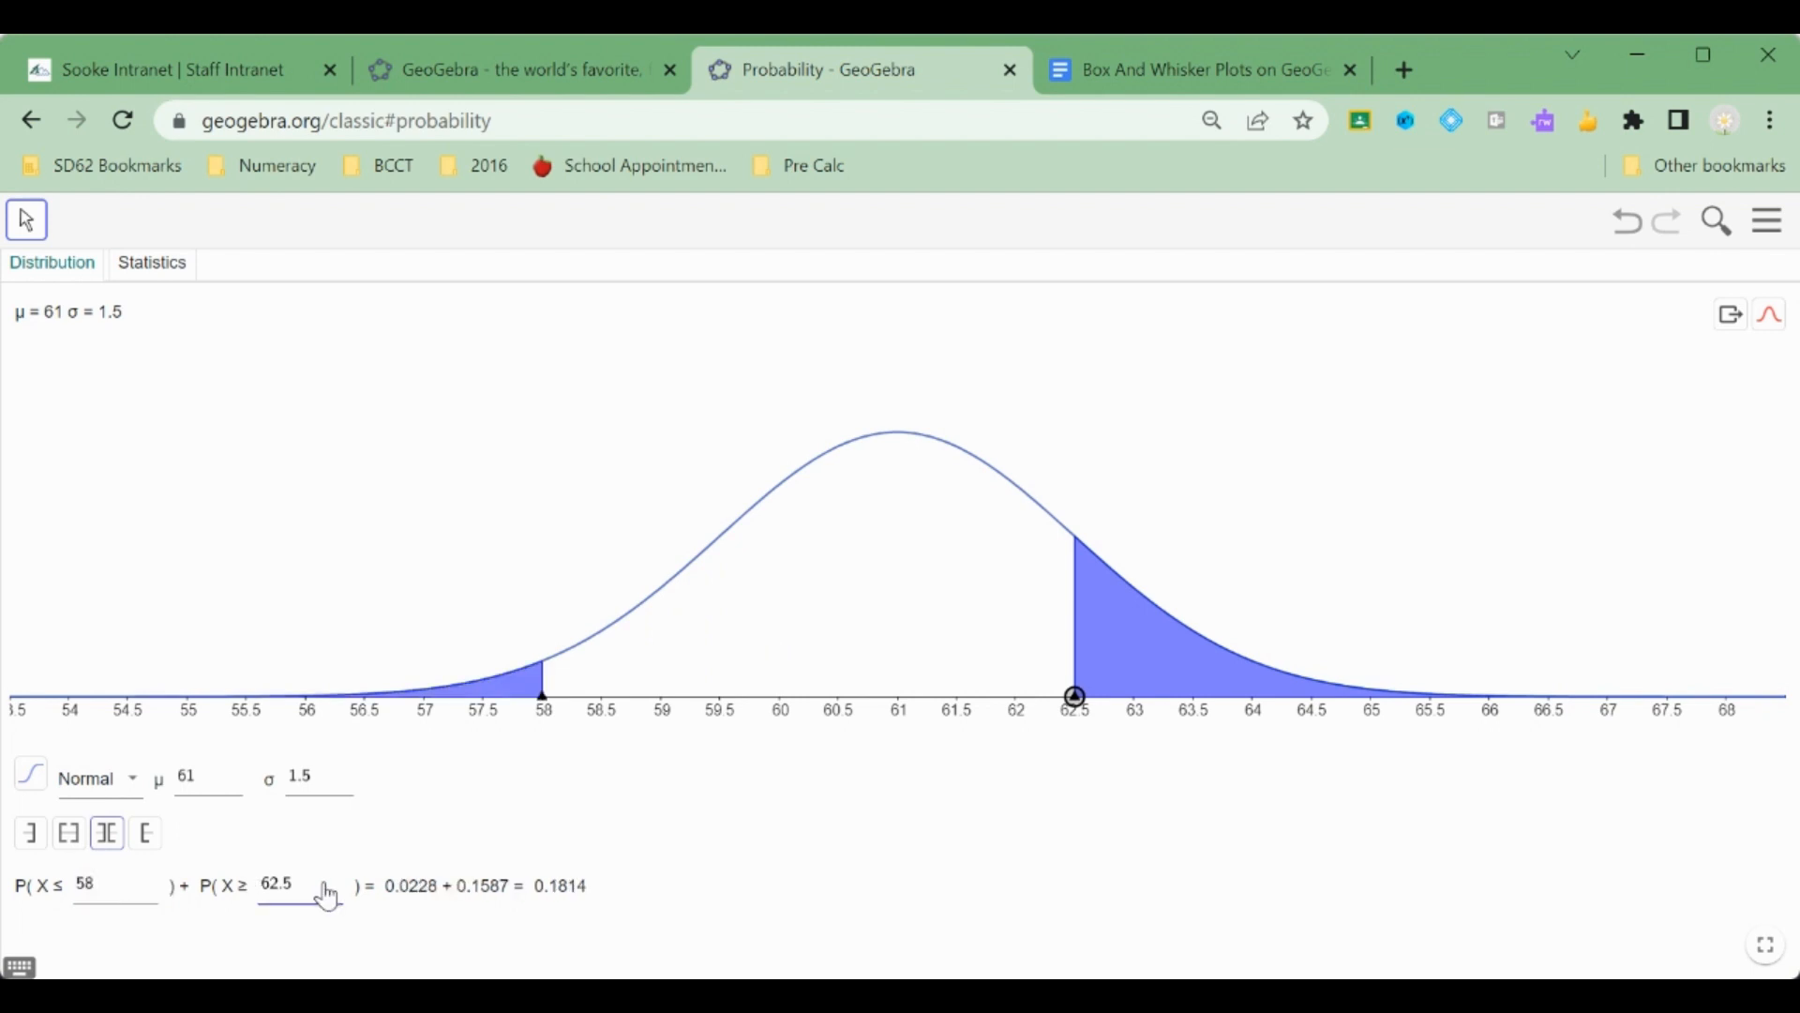
{"action": "key", "text": "BackSpace"}
{"action": "key", "text": "BackSpace"}
{"action": "key", "text": "BackSpace"}
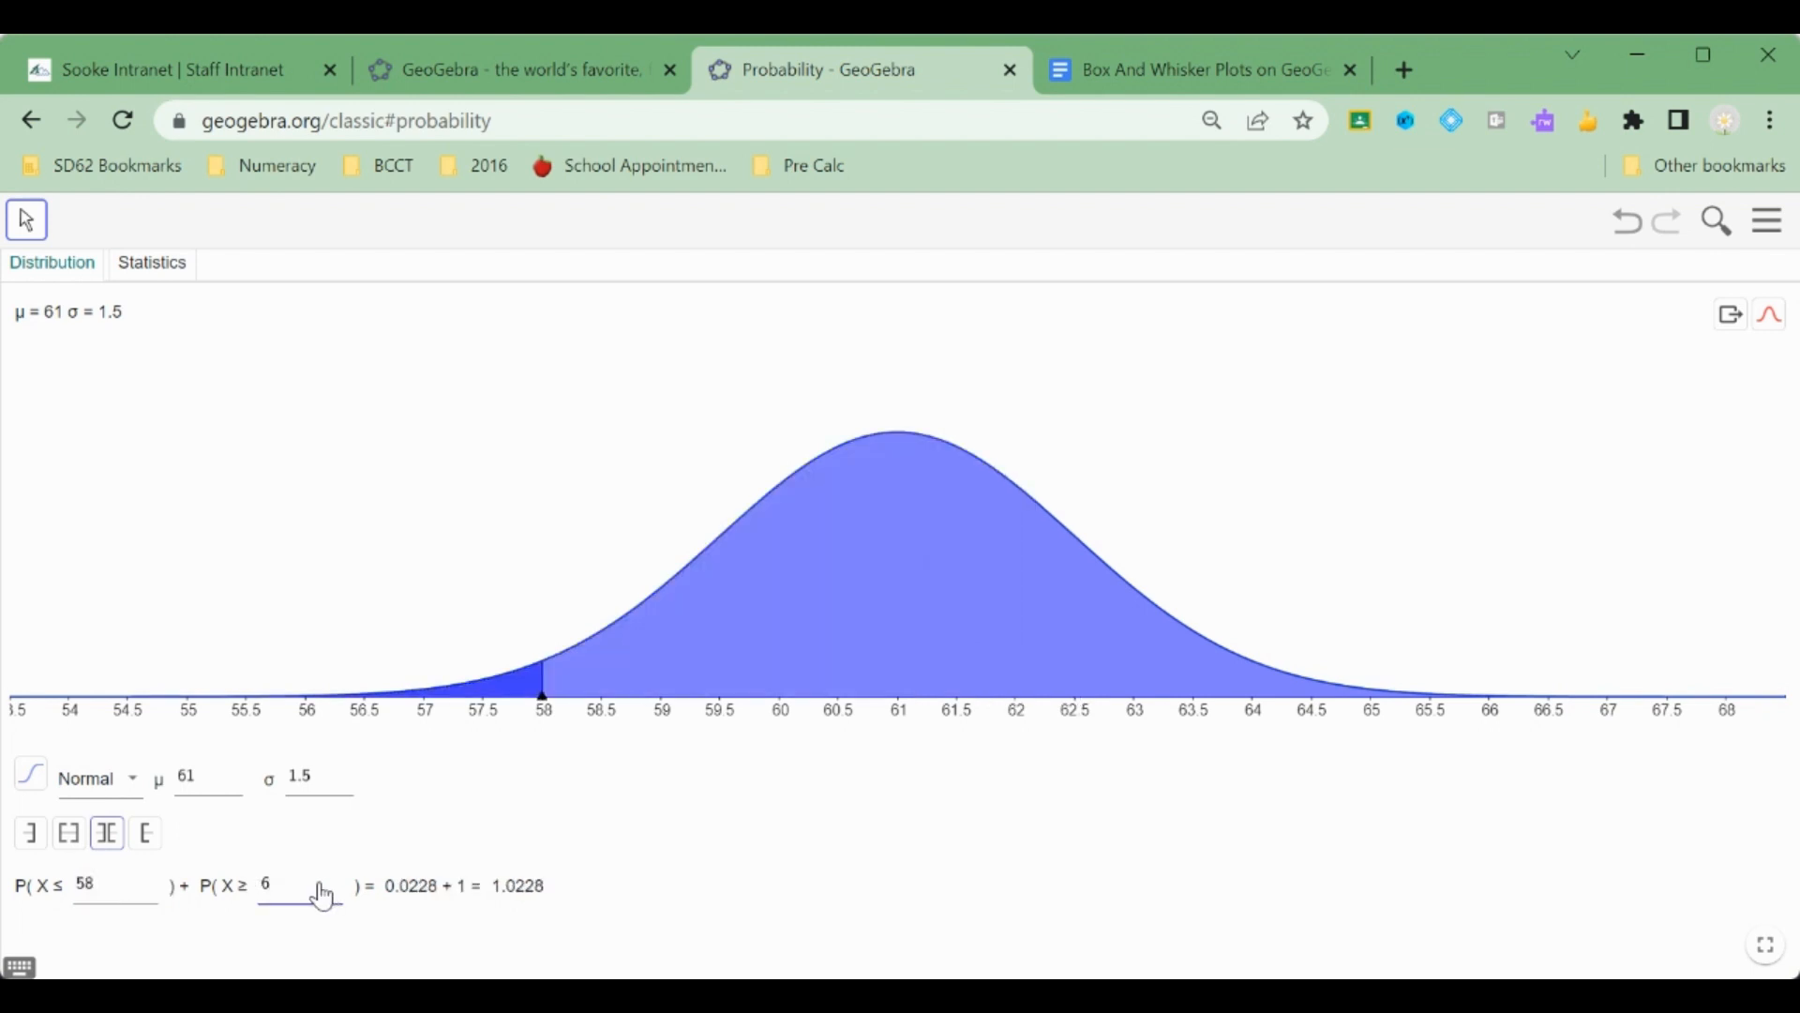
{"action": "type", "text": "4"}
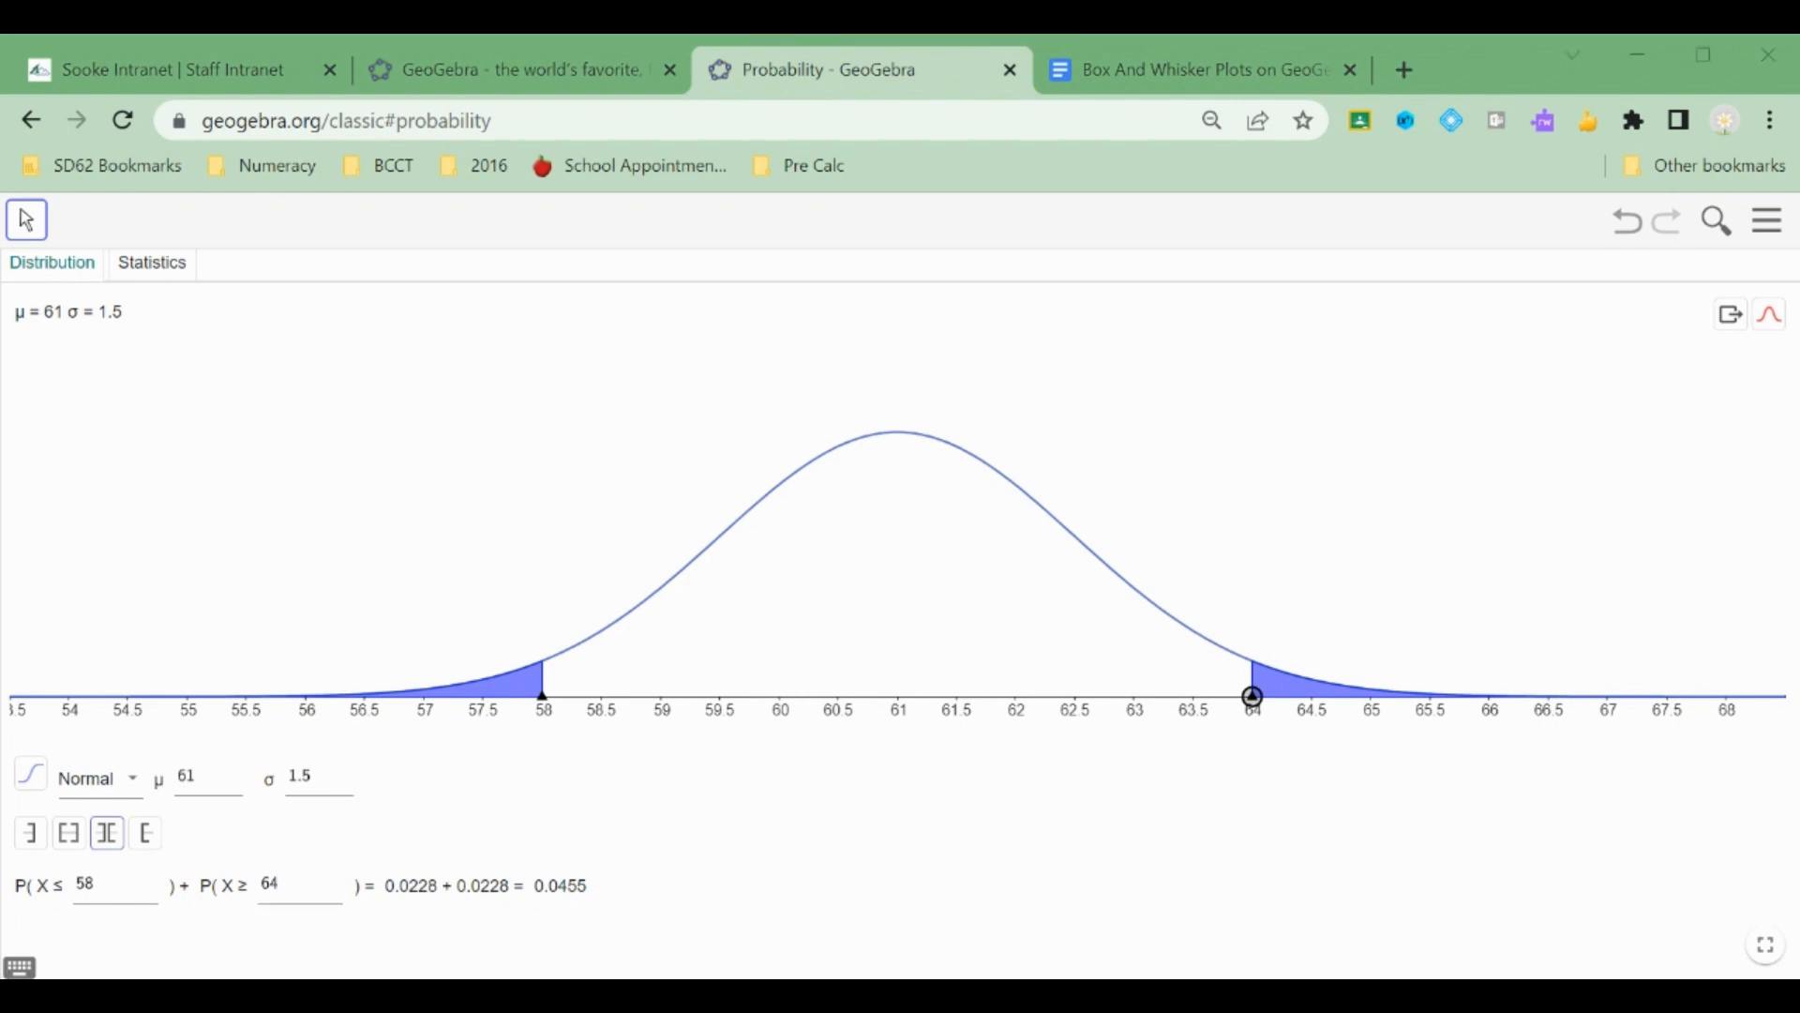
Paste the two-tailed graph screenshot into the fifth answer box.
{"action": "left_click", "coordinate": [1159, 75]}
{"action": "left_click", "coordinate": [573, 634]}
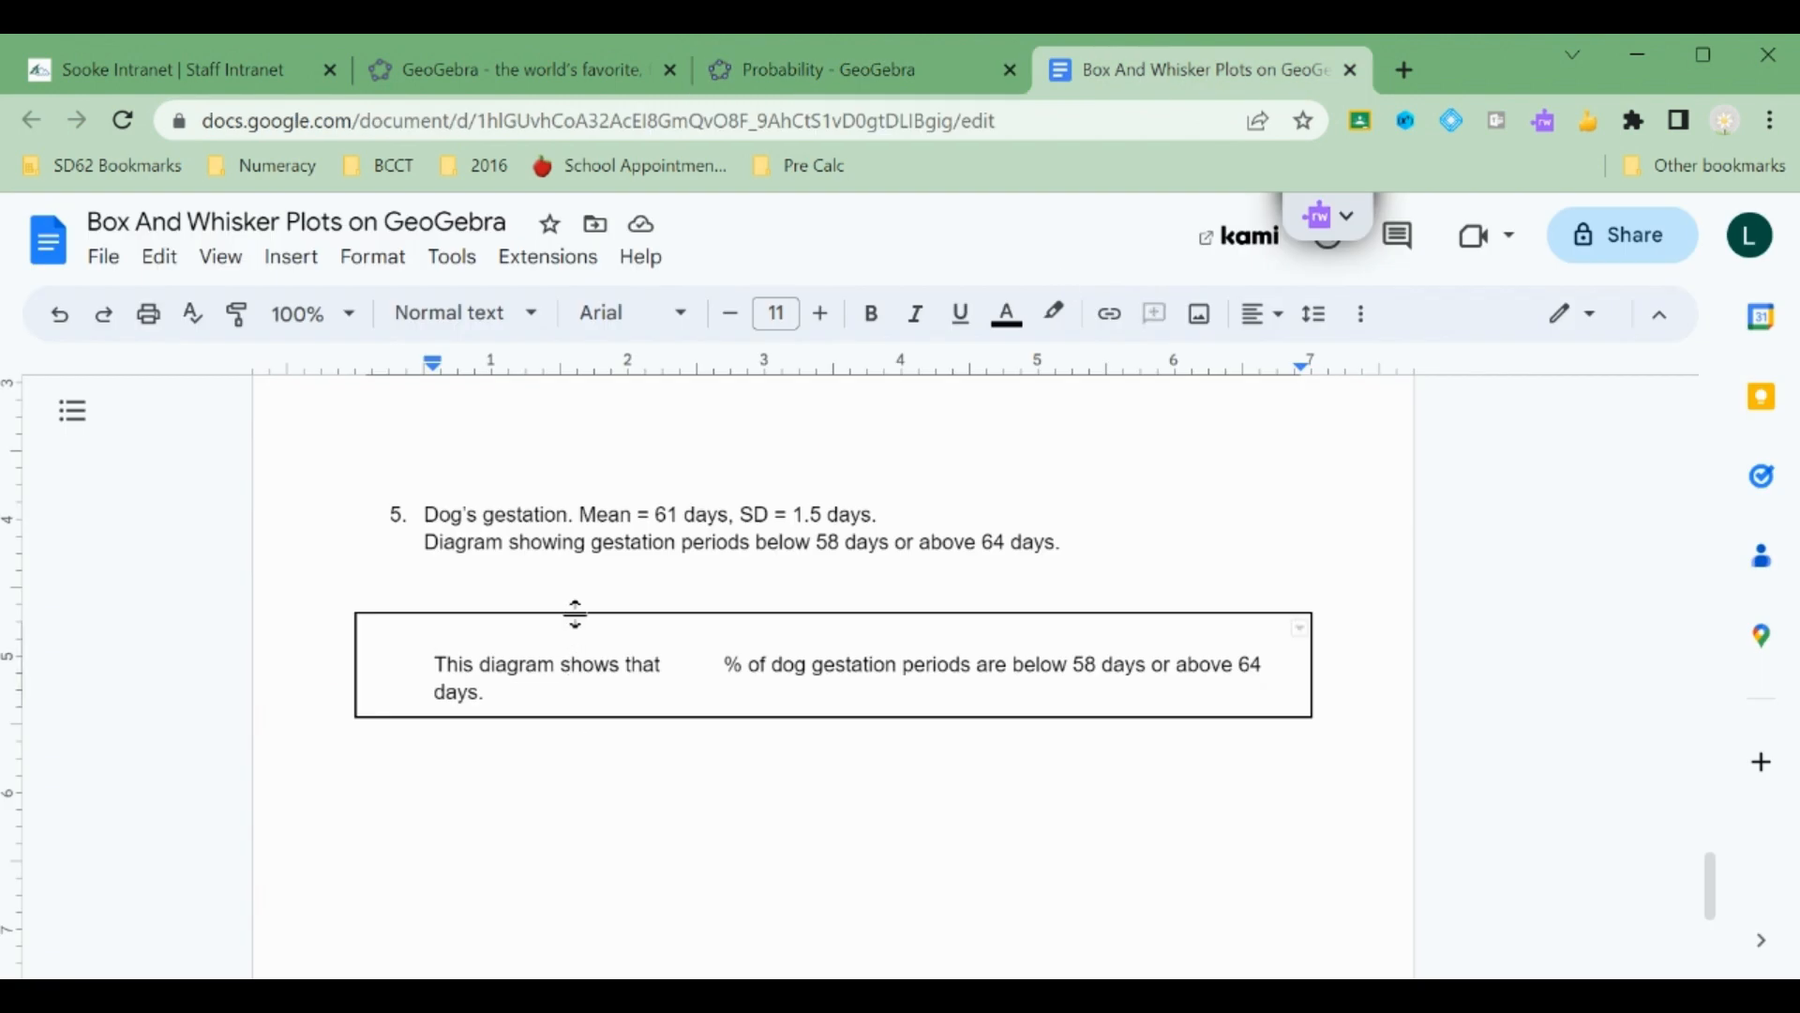
{"action": "key", "text": "ctrl+v"}
{"action": "scroll", "coordinate": [646, 726], "scroll_direction": "down", "scroll_amount": 2}
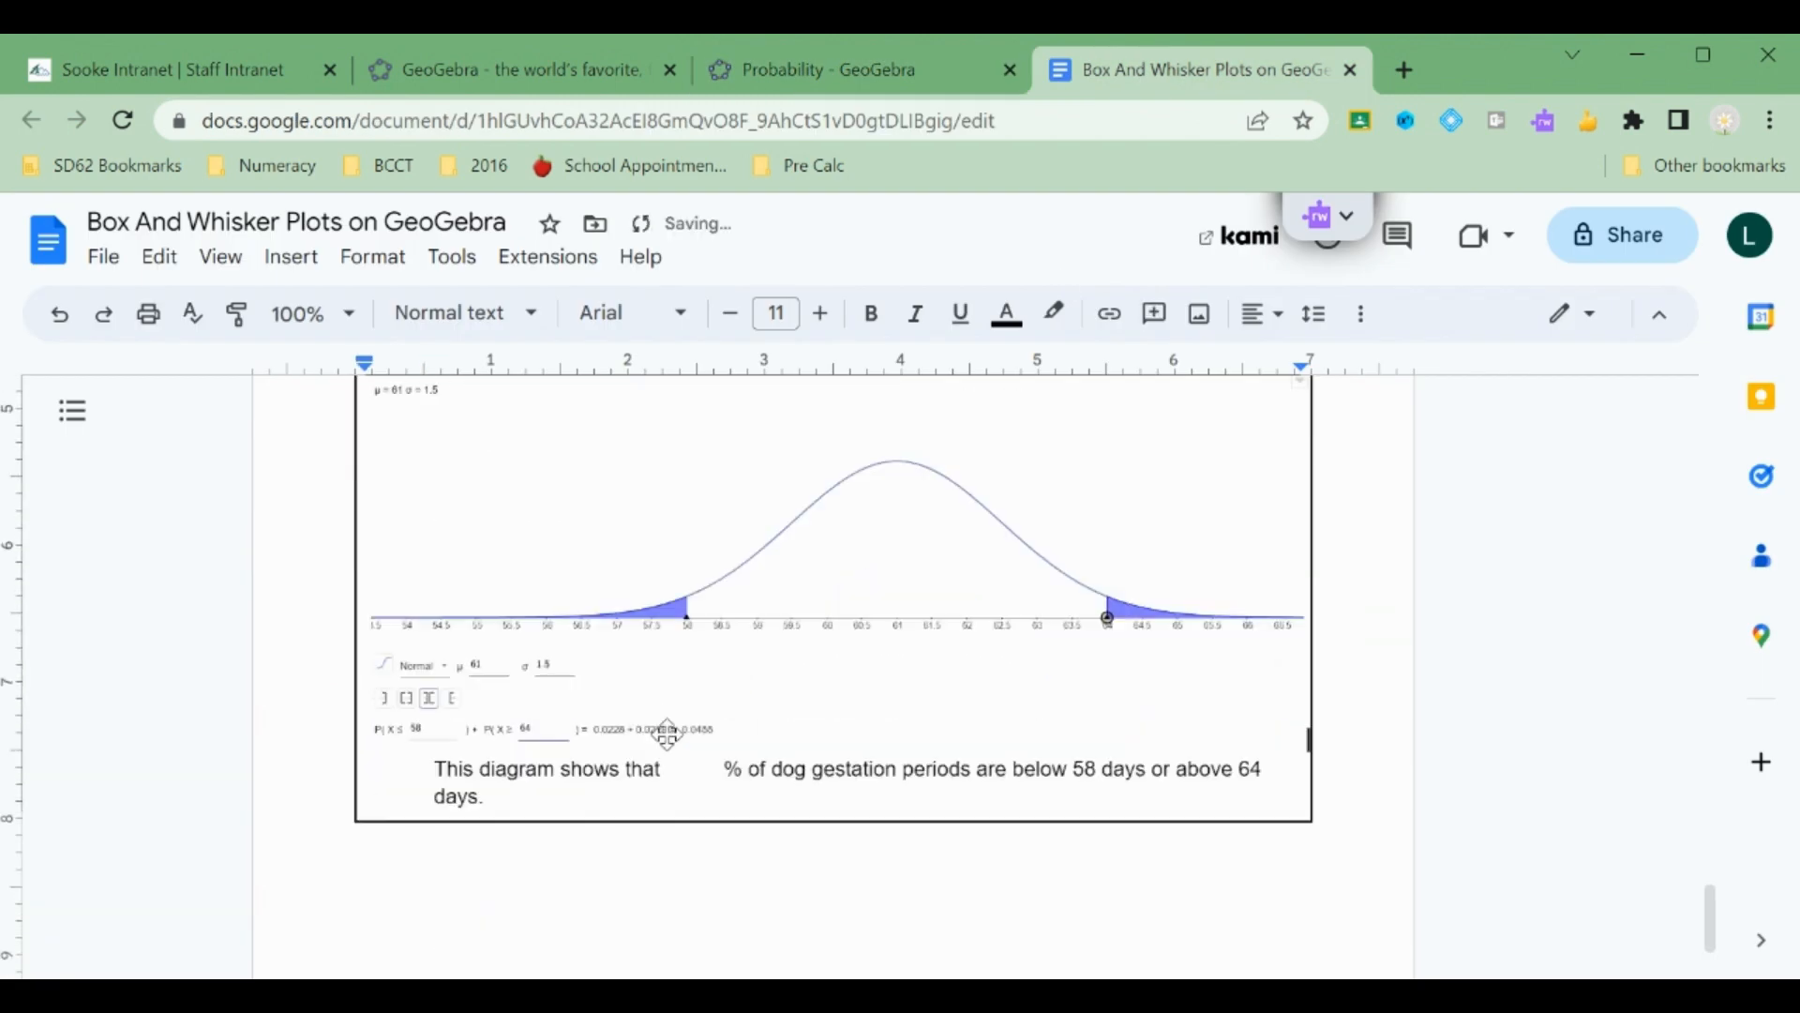
Fill in the fifth answer box with 4.6 percent.
{"action": "left_click", "coordinate": [687, 769]}
{"action": "type", "text": "4."}
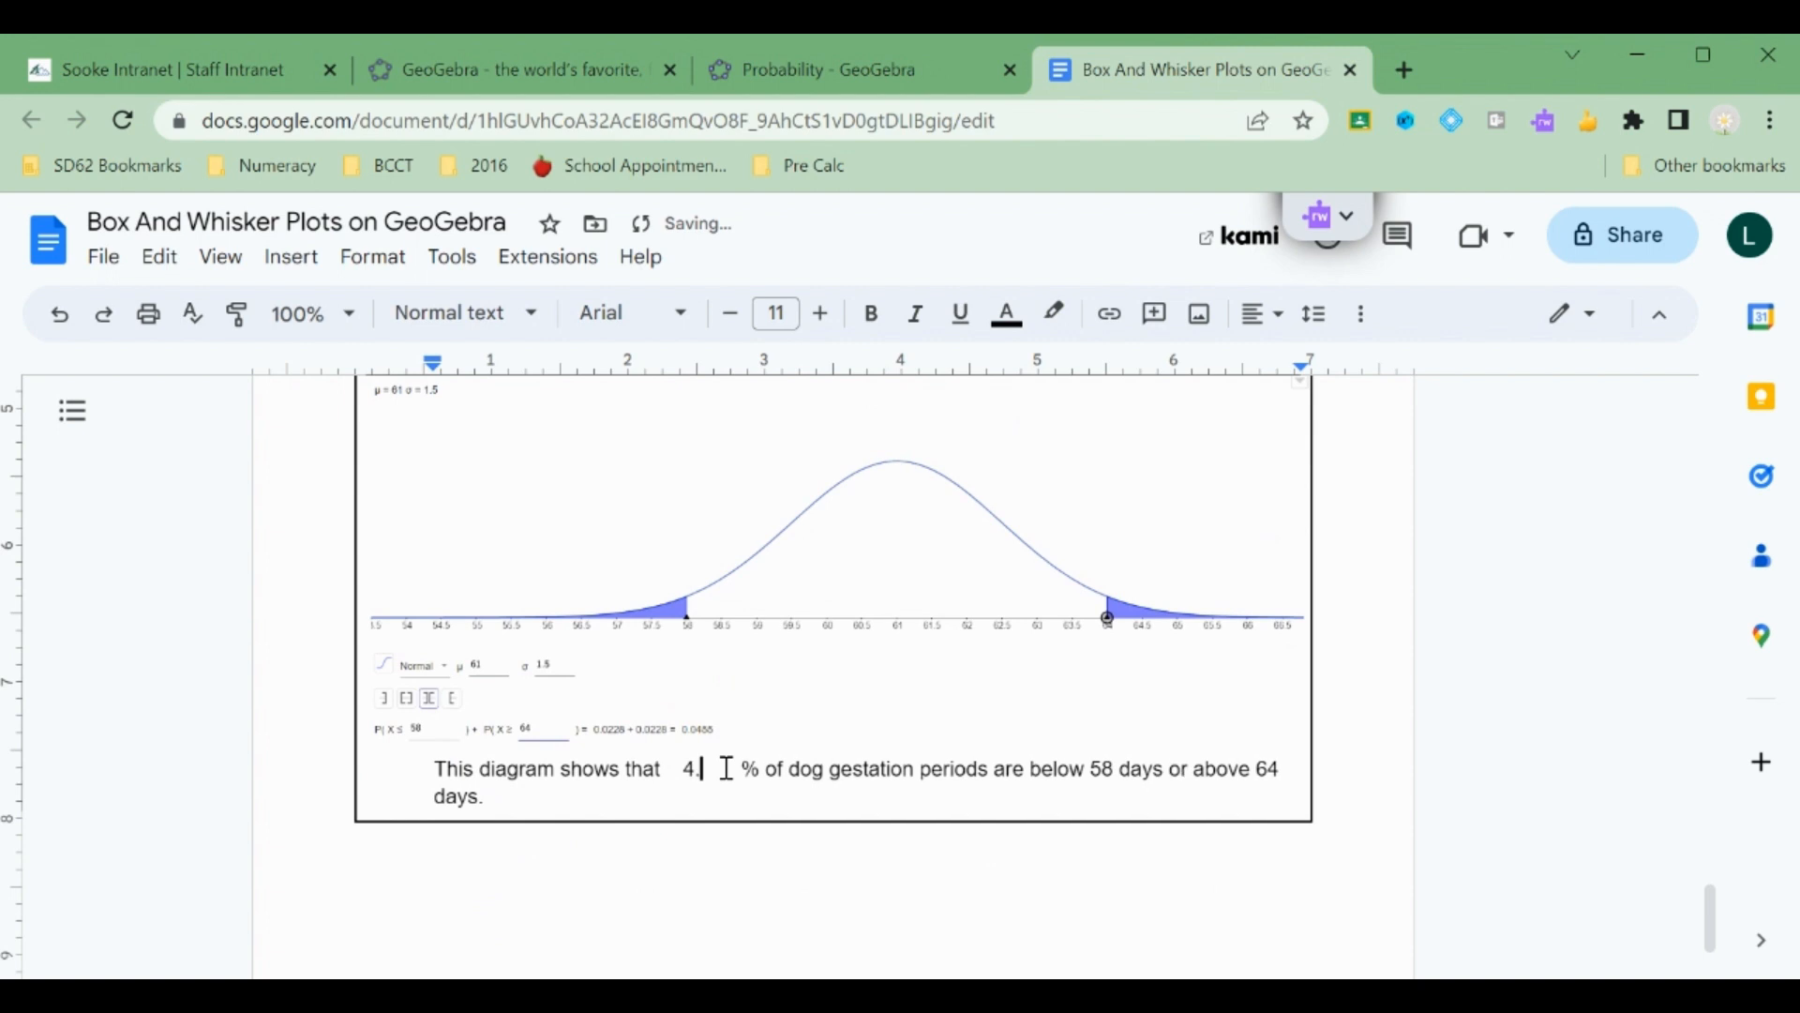
{"action": "type", "text": "6"}
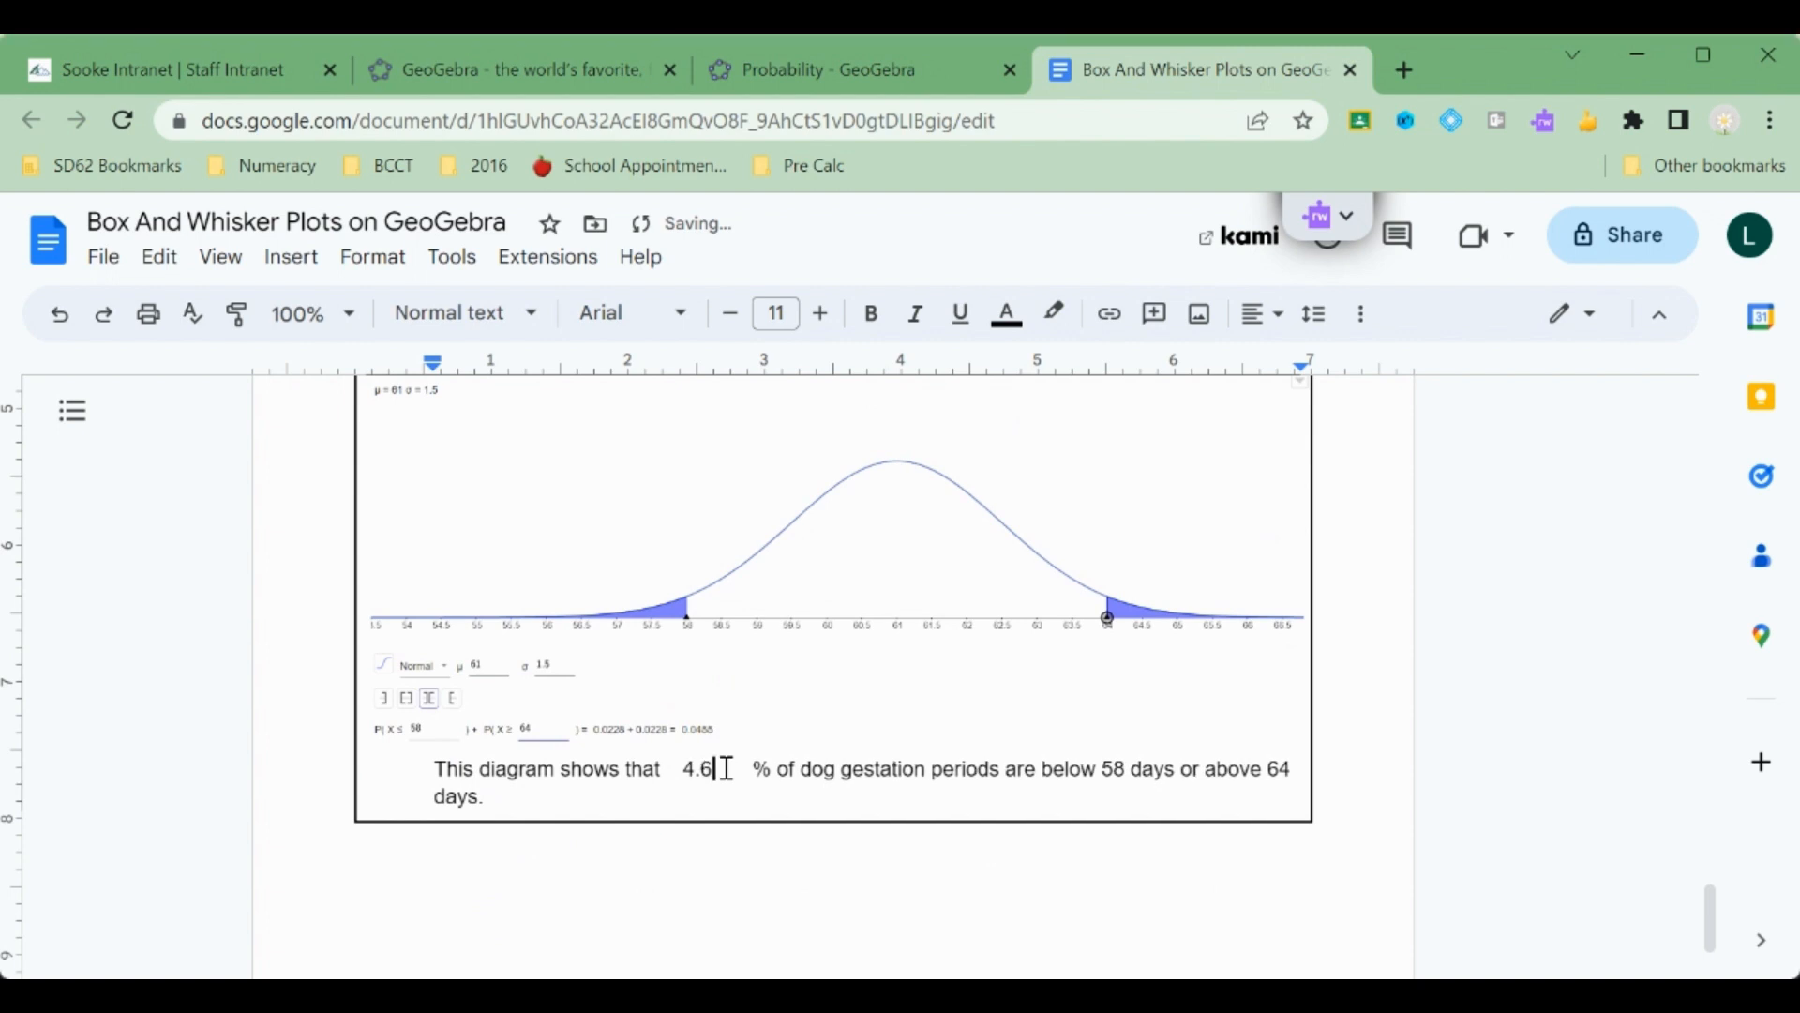